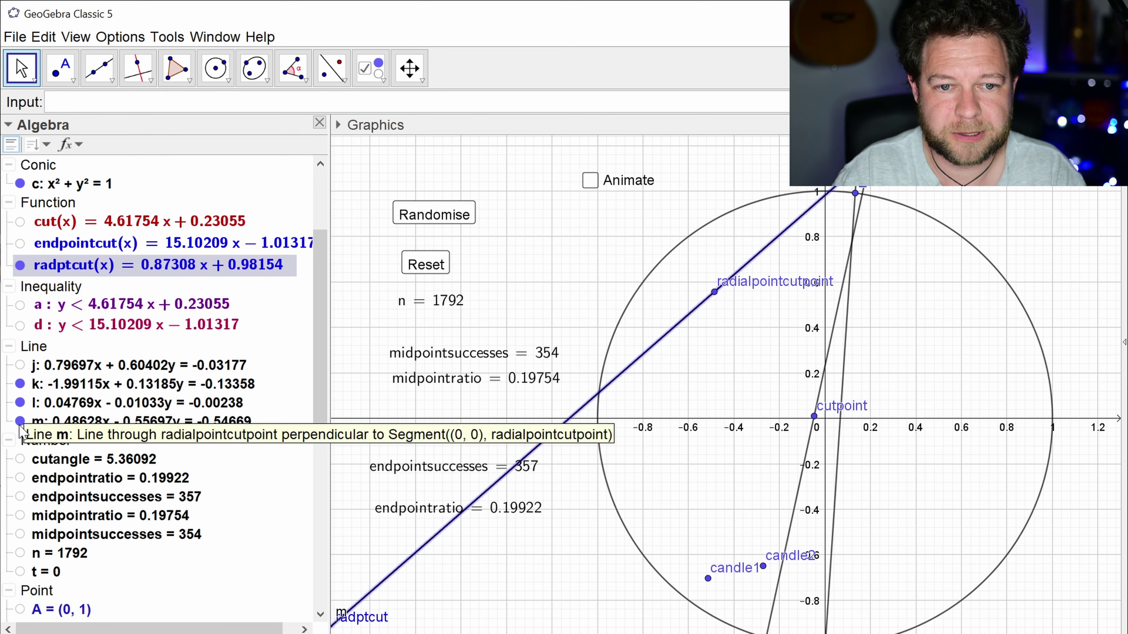
Step: Add the inequality y<radptcut(x), hiding both the radptcut function graph and the new shaded region
click(20, 266)
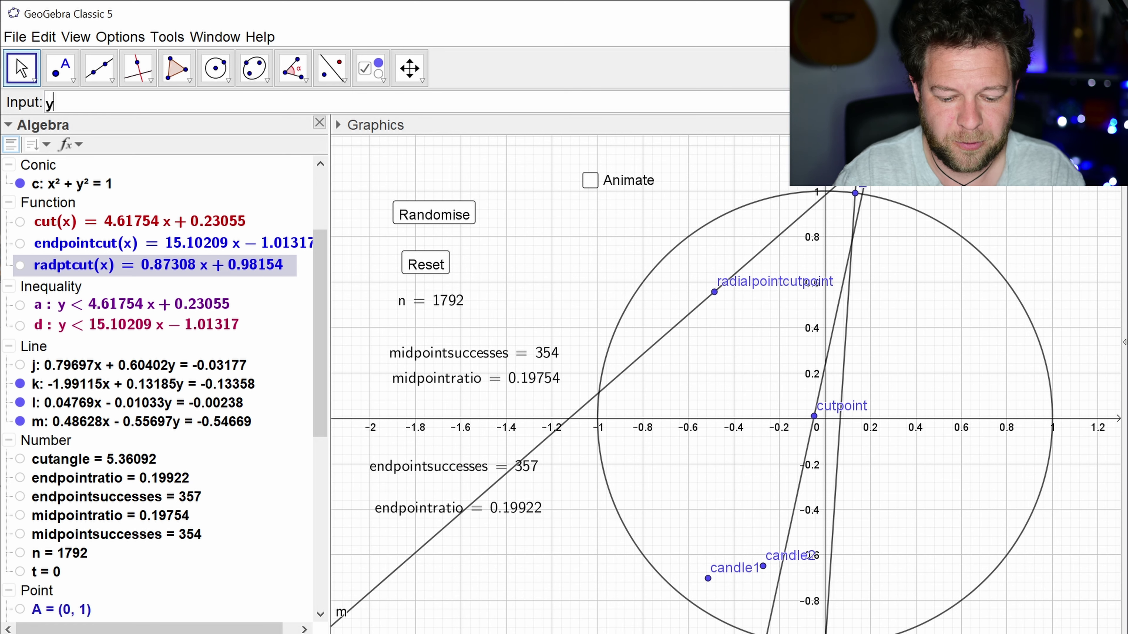
text(y<radptcut(x))
key(Return)
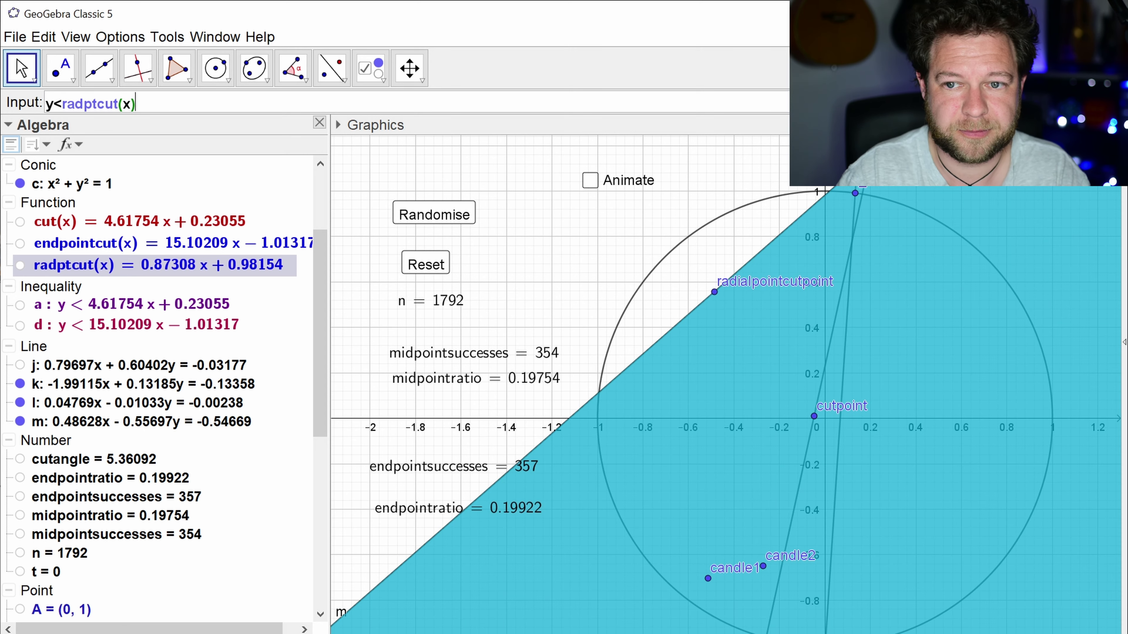
key(Return)
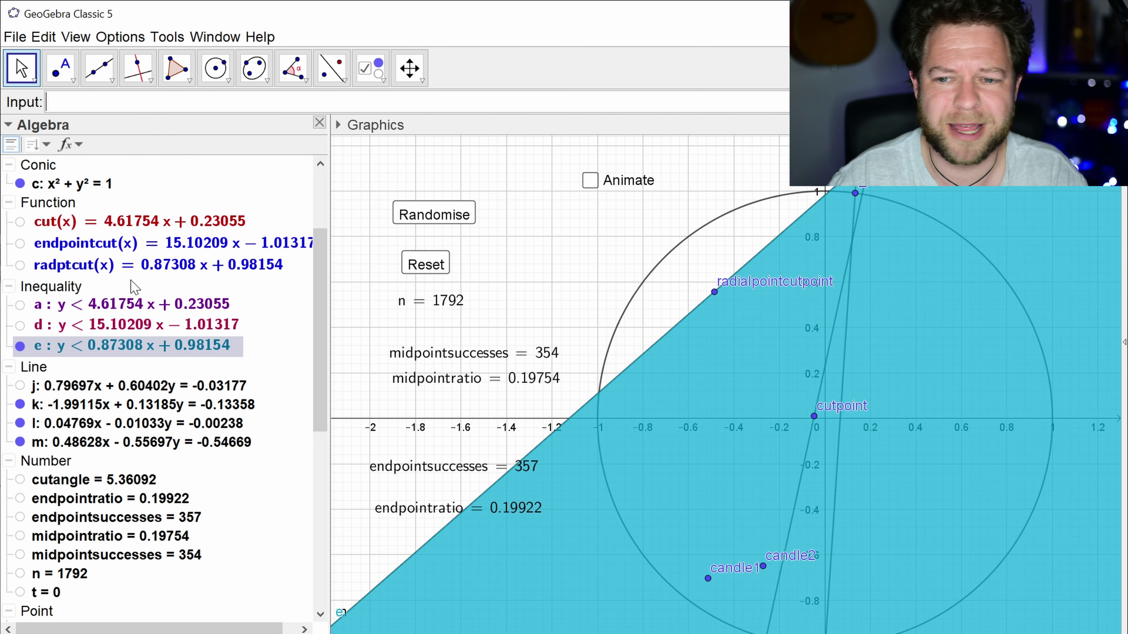
click(20, 346)
Step: Rename the boolean value cutbetween as midcutbetween
scroll(163, 319, up, 3)
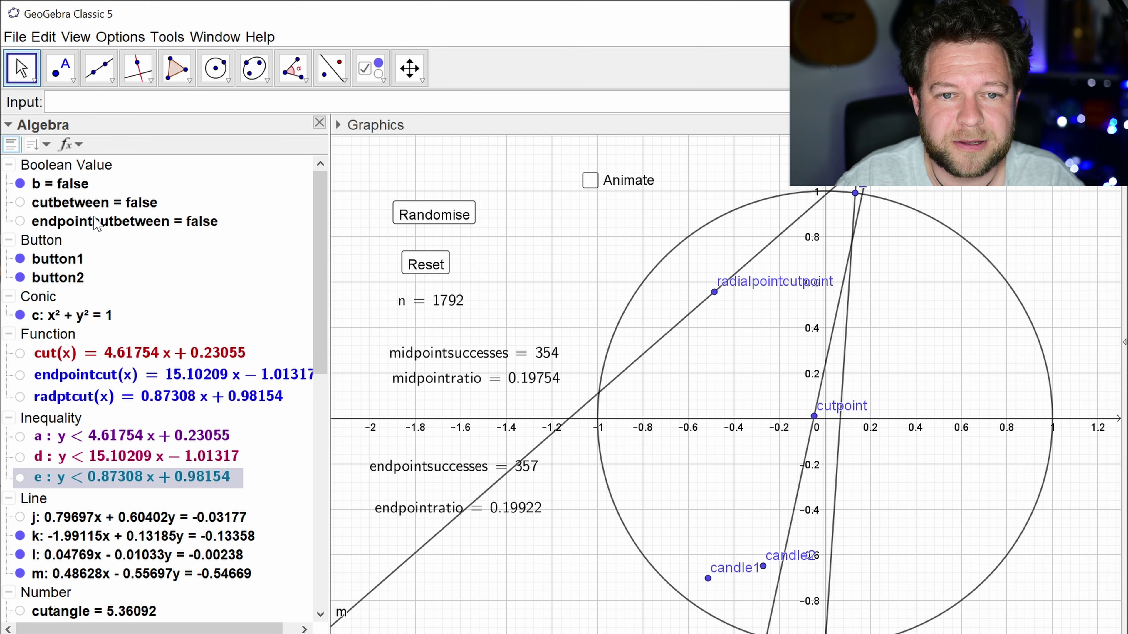
right_click(58, 205)
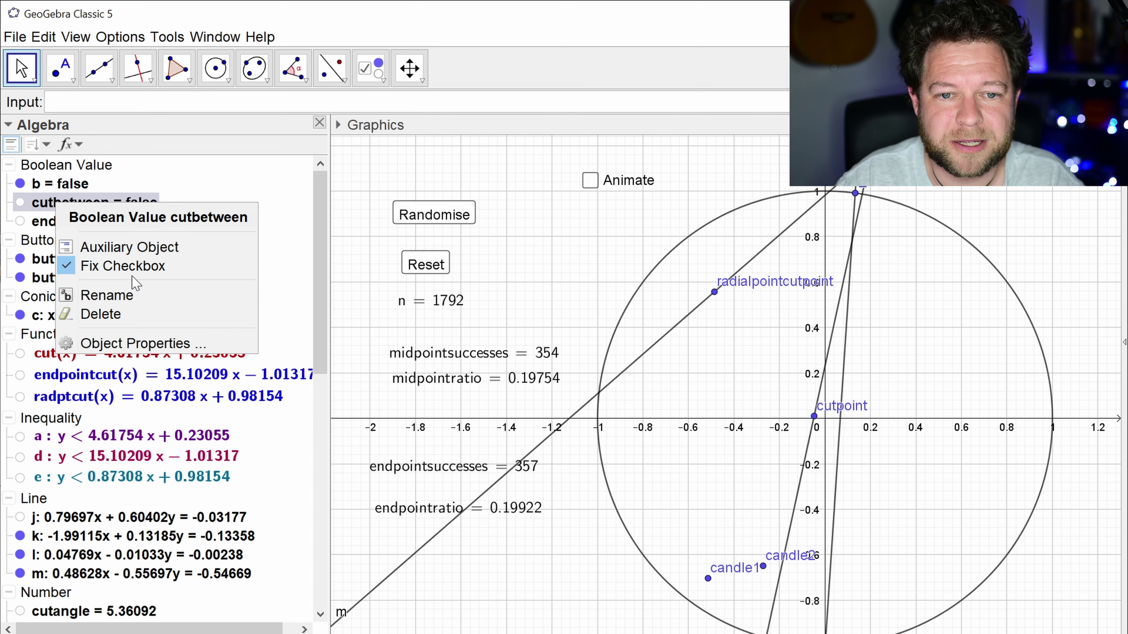
click(107, 295)
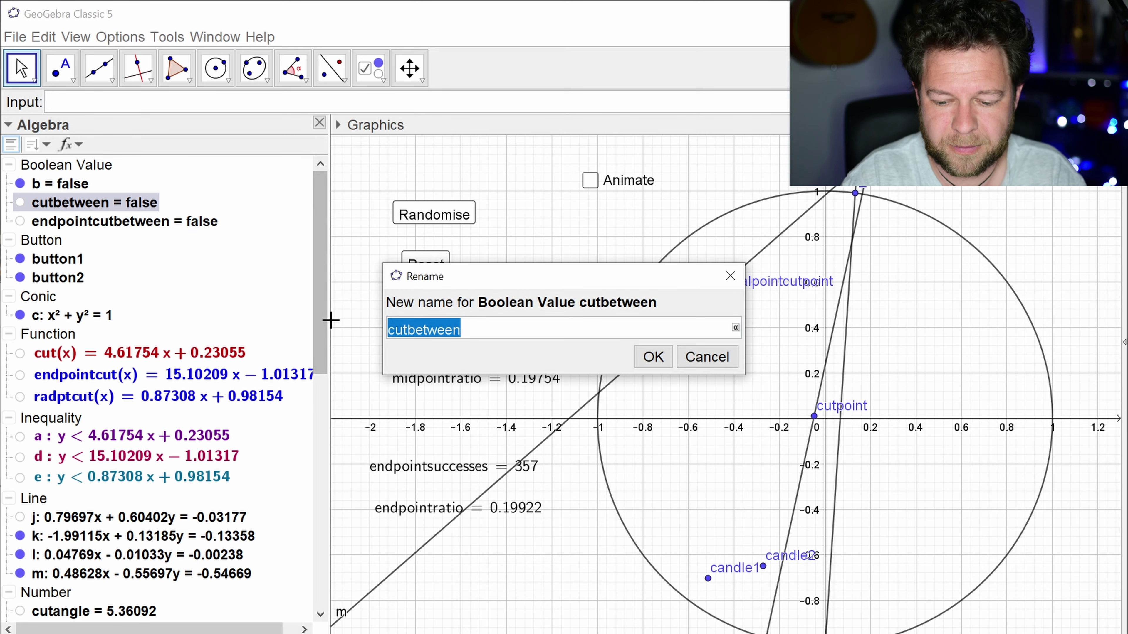
key(Home)
text(mid)
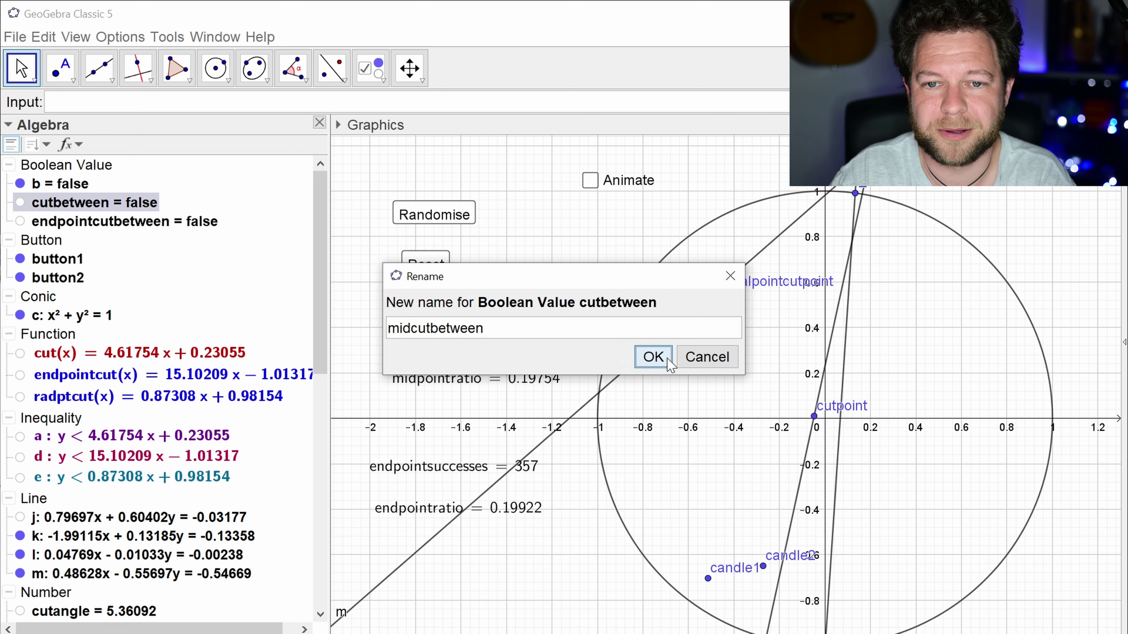
click(653, 357)
Step: Inspect the On Click script of the Randomise button
right_click(454, 219)
click(537, 403)
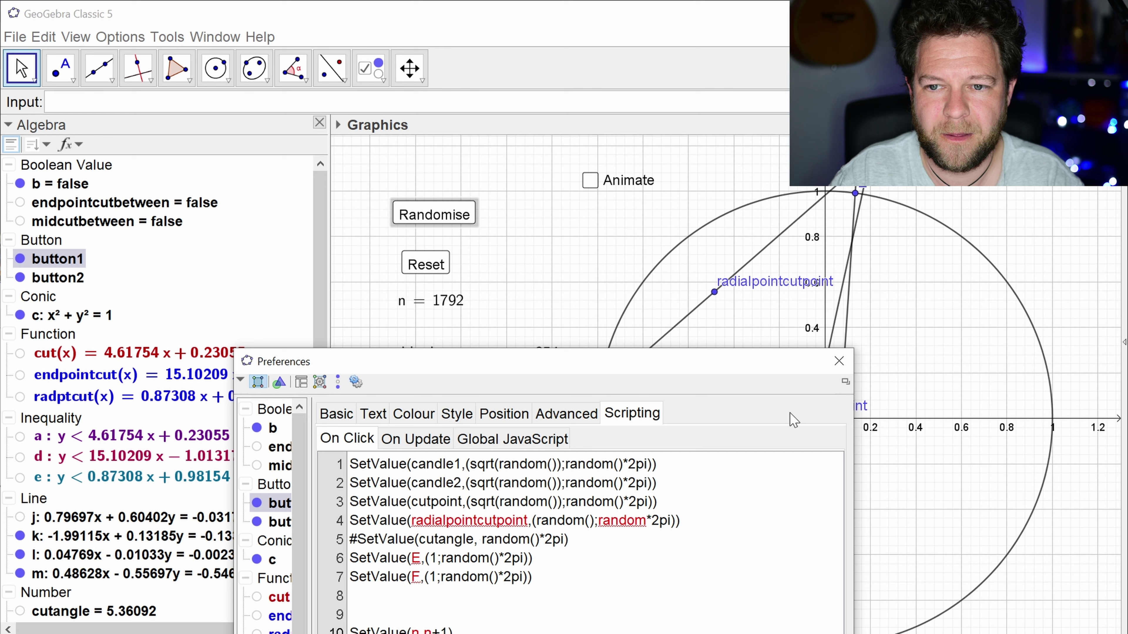
click(839, 360)
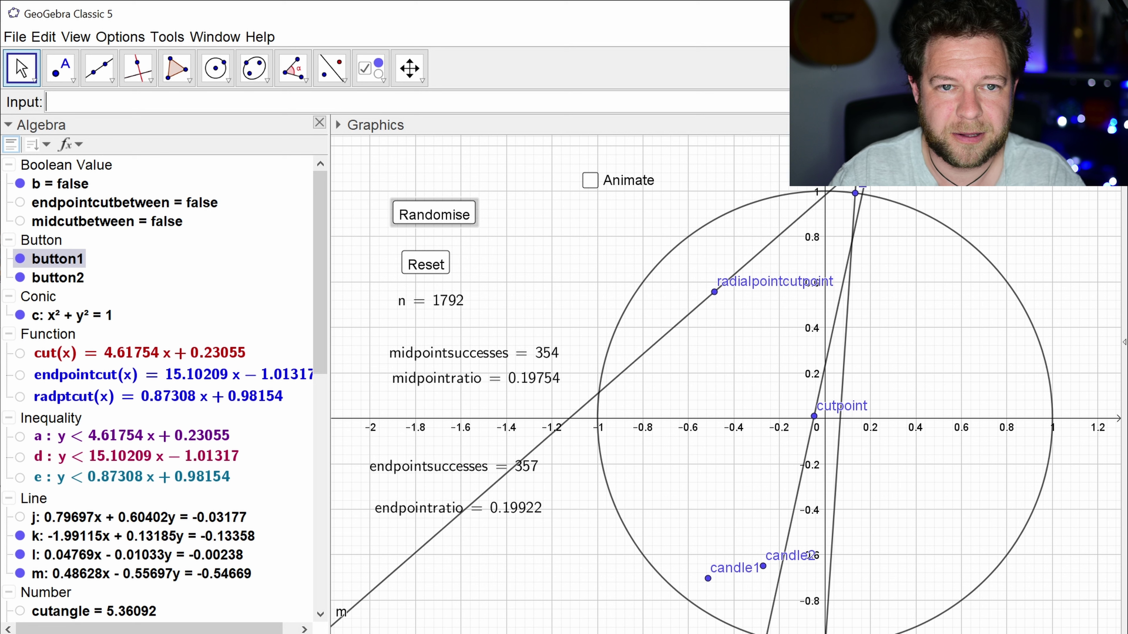
Step: Start defining radpointcutbetween= by reusing the IsInRegion expression of endpointcutbetween
text(radp)
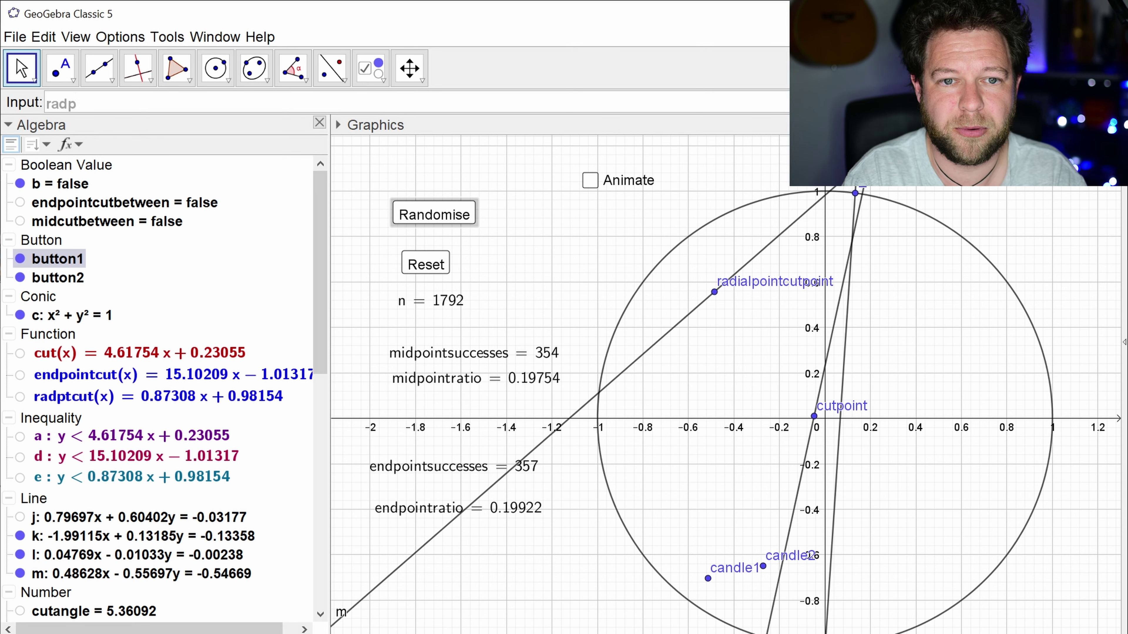
text(ointcutb)
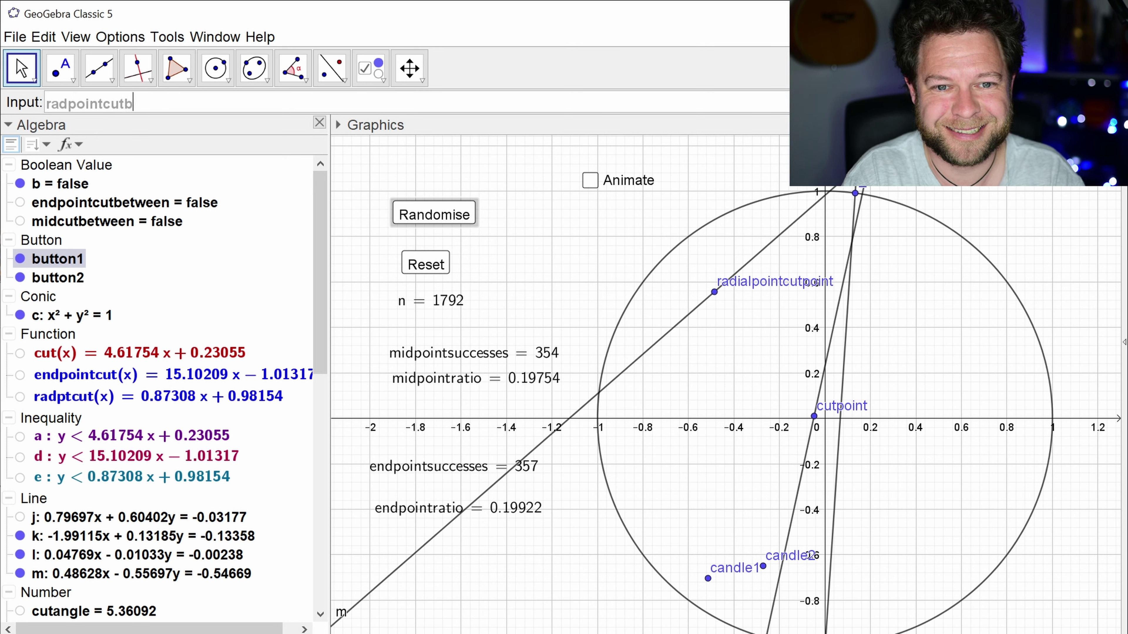
key(BackSpace)
text(bt)
key(BackSpace)
text(etween=)
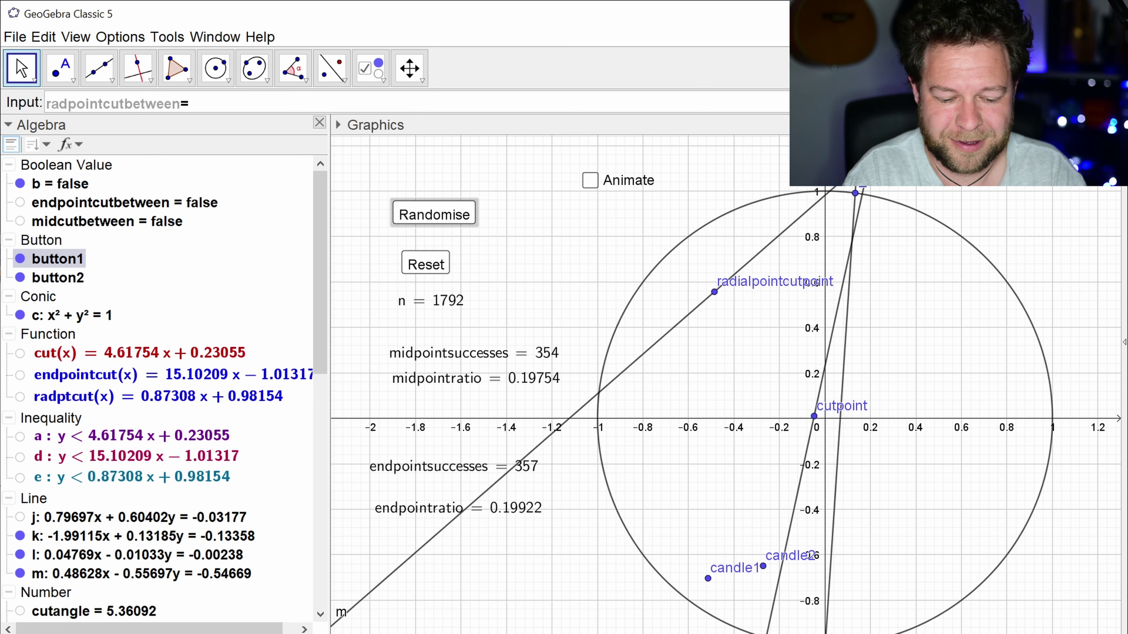
double_click(117, 202)
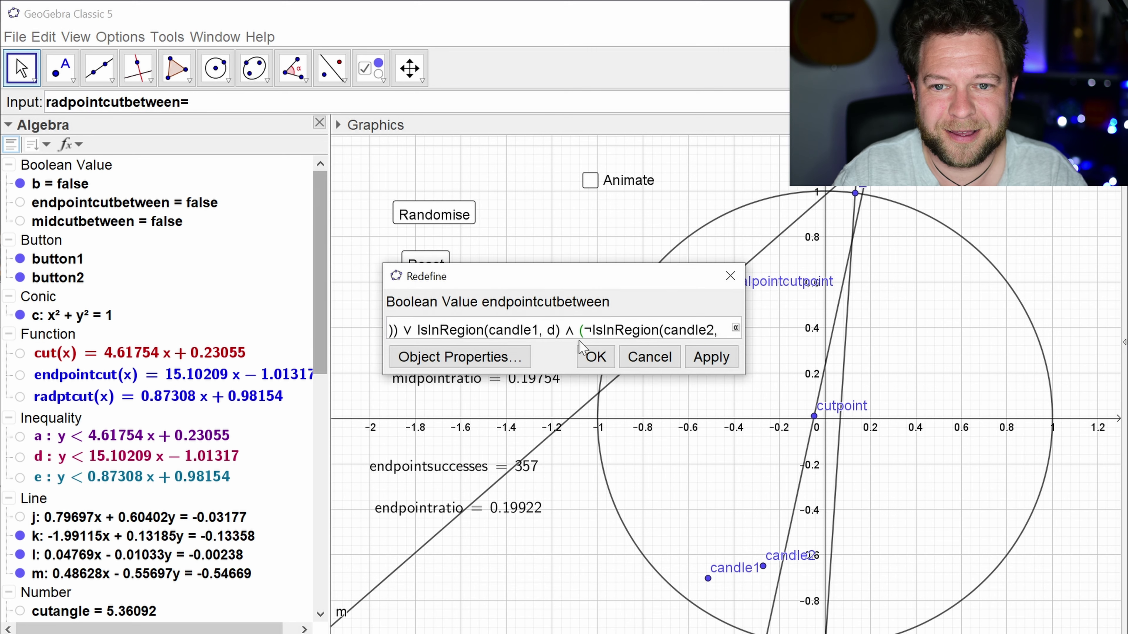
key(Escape)
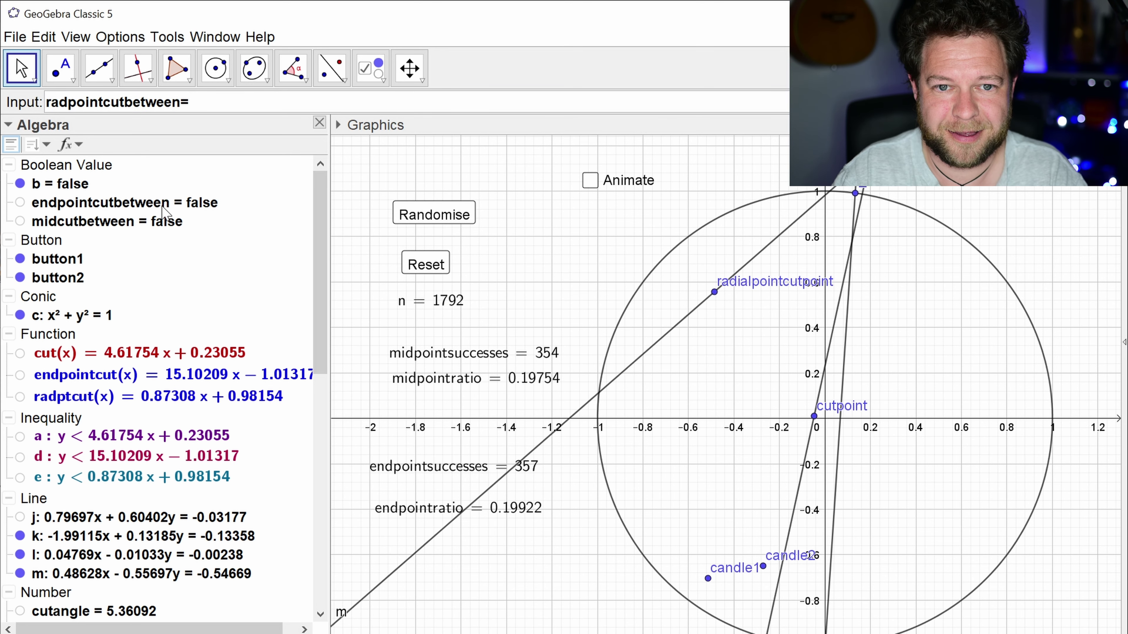
key(ctrl+v)
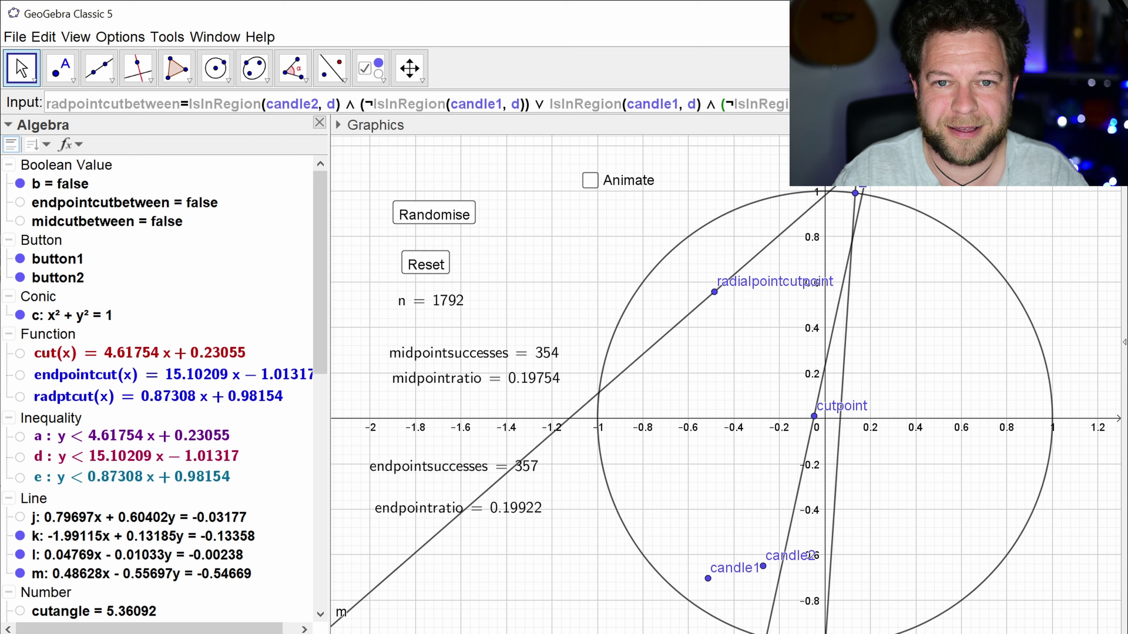
Step: Replace inequality d with e in the IsInRegion conditions and create the radpointcutbetween boolean
key(BackSpace)
text(e)
key(Right)
key(Right)
key(Right)
key(Right)
key(Right)
key(Right)
key(Right)
key(Right)
key(Right)
key(Right)
key(Right)
key(Right)
key(Right)
key(Right)
key(Right)
key(Right)
key(Right)
key(Right)
key(Right)
key(Right)
key(BackSpace)
text(e)
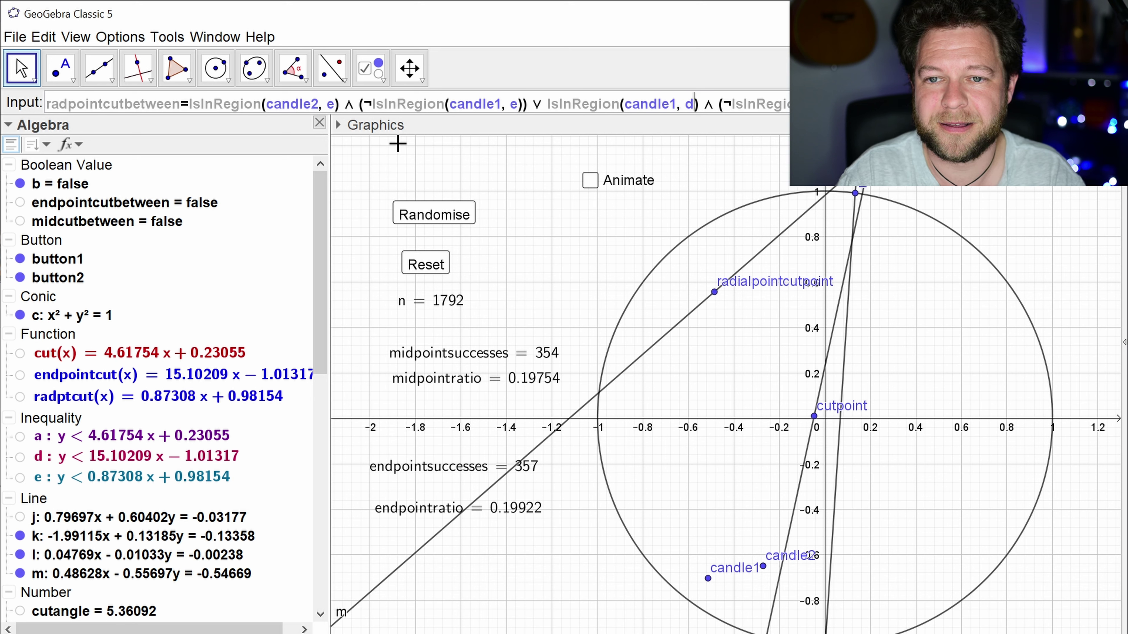
key(BackSpace)
text(e)
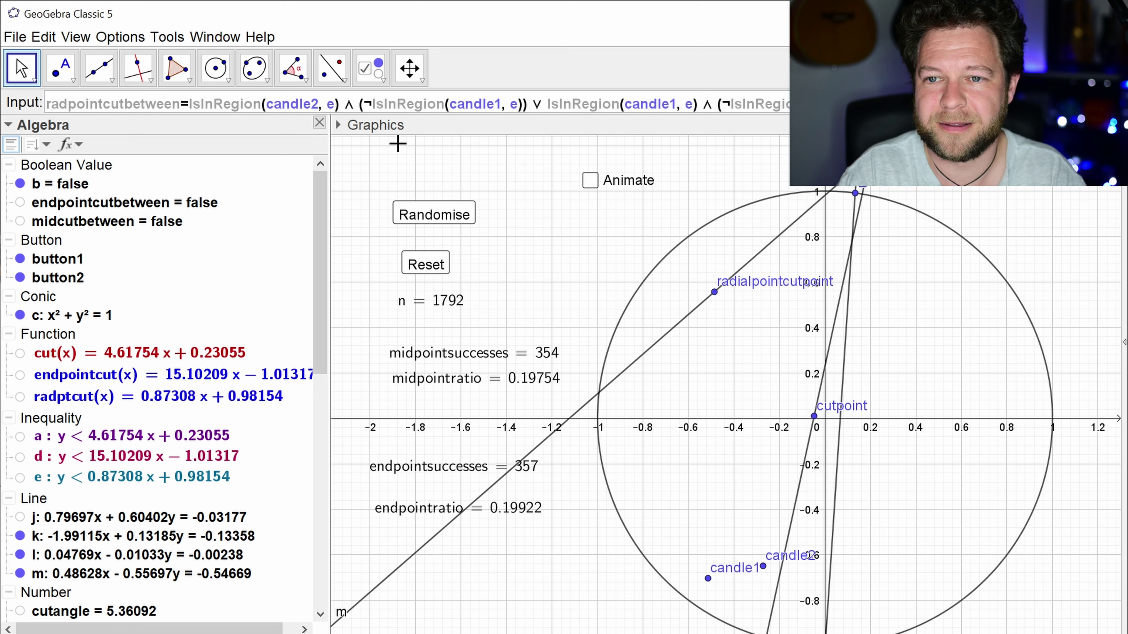
key(Return)
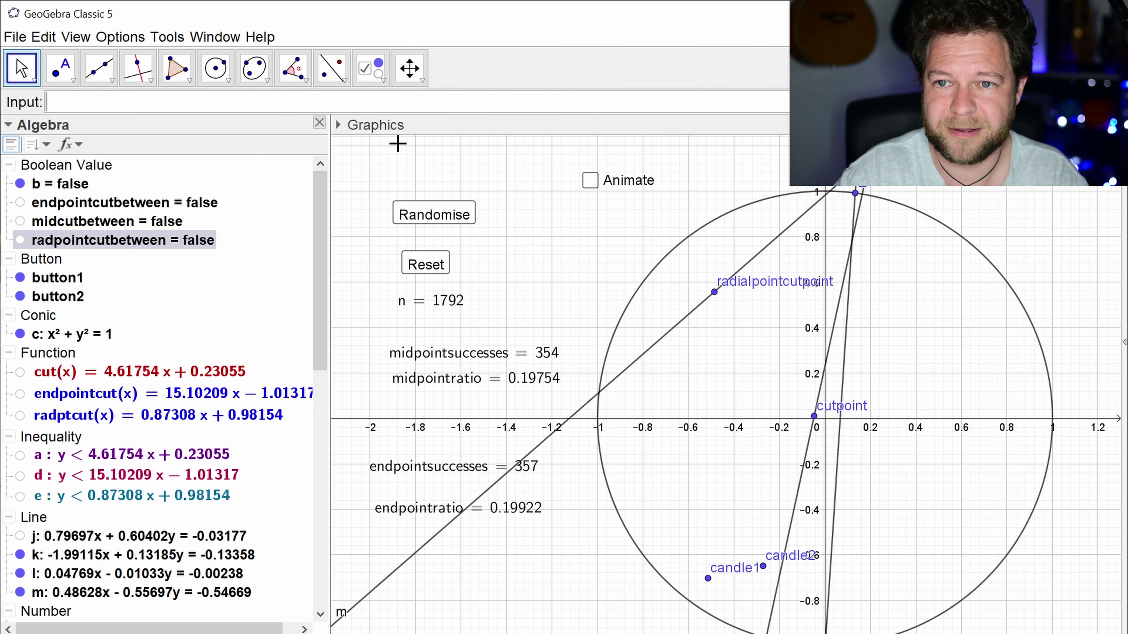
Step: Move radialpointcutpoint to about (-0.57, 0.54) and shift the endpointsuccesses text down to just above endpointratio
click(726, 318)
mouse_move(715, 292)
mouse_down()
mouse_move(737, 349)
mouse_move(777, 383)
mouse_move(797, 460)
mouse_move(749, 529)
mouse_move(699, 522)
mouse_move(651, 540)
mouse_move(740, 489)
mouse_move(815, 411)
mouse_move(763, 330)
mouse_move(687, 327)
mouse_move(716, 388)
mouse_move(749, 328)
mouse_move(696, 296)
mouse_up()
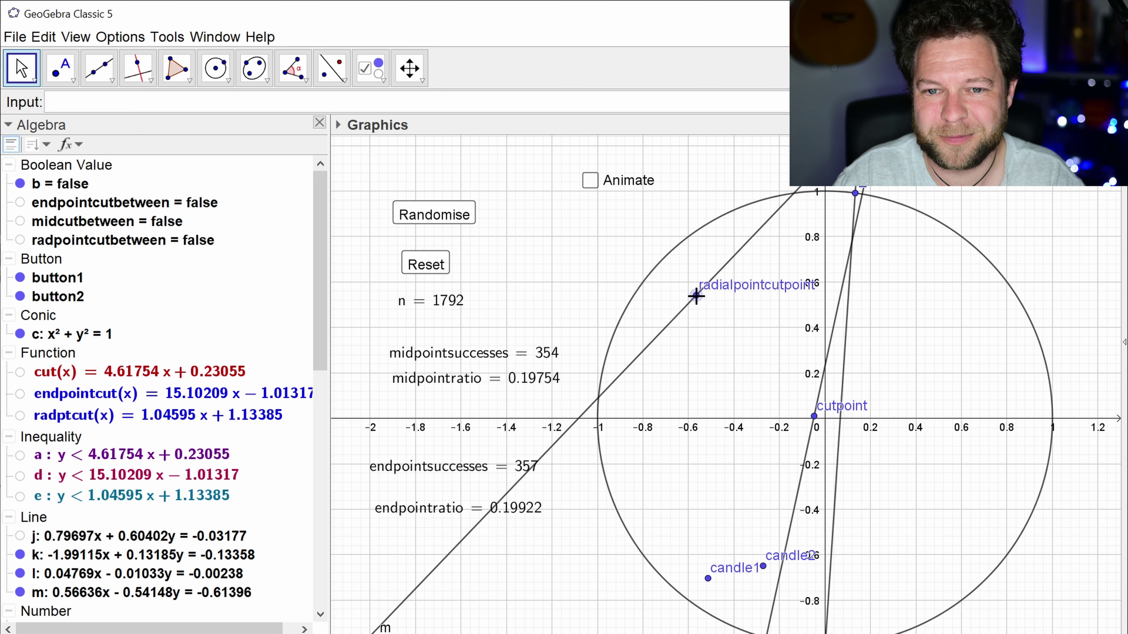
drag(430, 476, 437, 492)
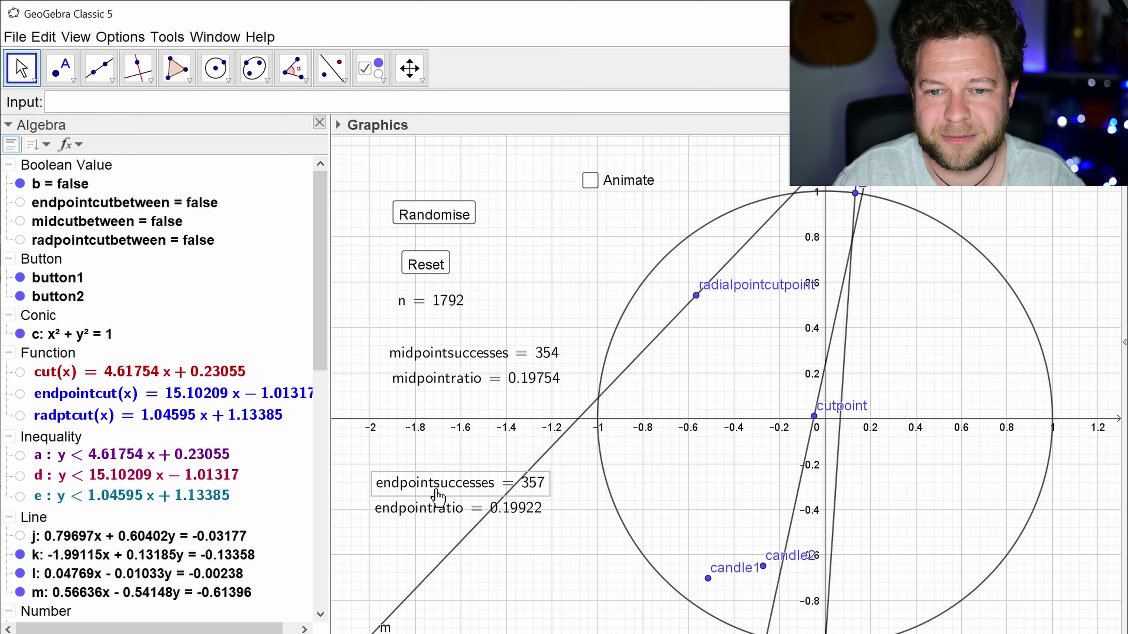
Step: Reset the simulation counters and create a number radptsuccesses=0
click(427, 264)
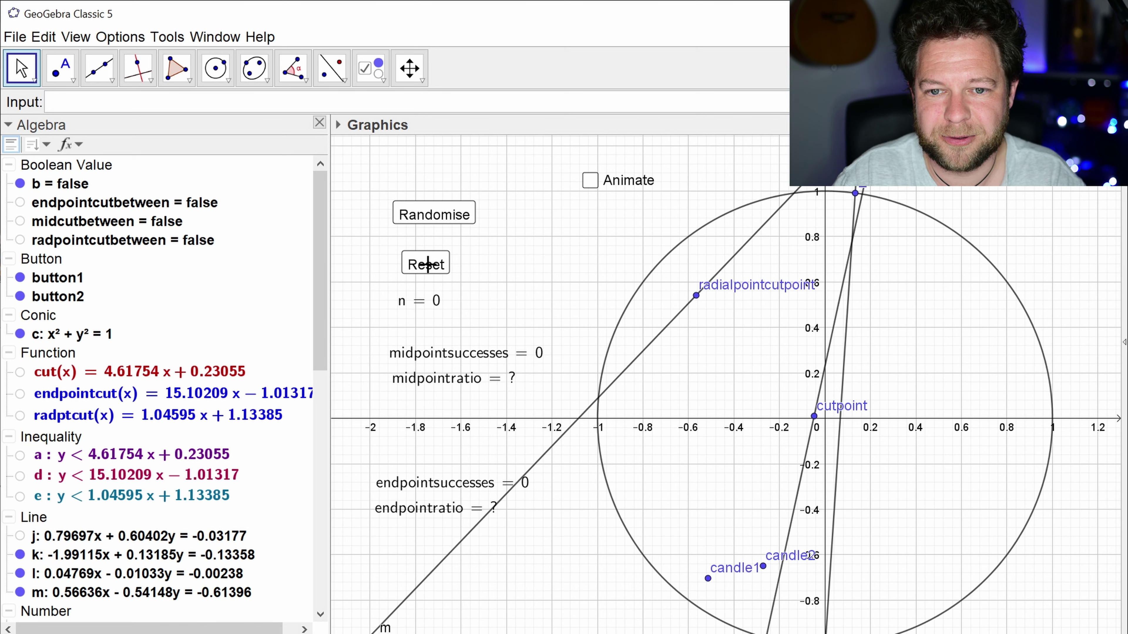
scroll(93, 391, down, 5)
scroll(82, 444, down, 5)
scroll(102, 414, up, 7)
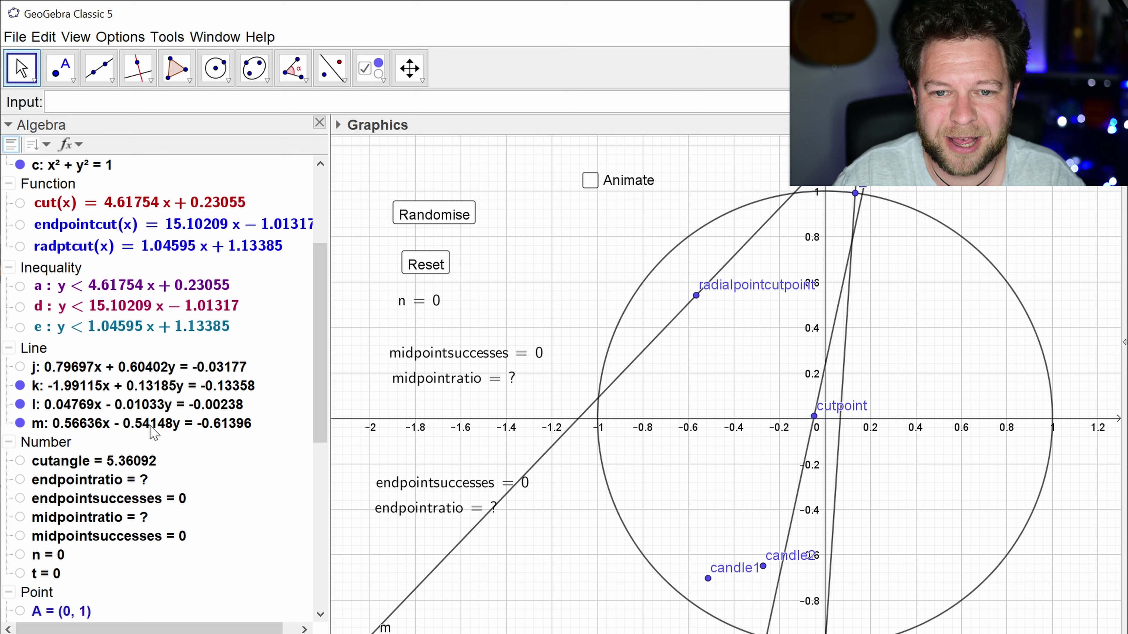
text(radptsuccee)
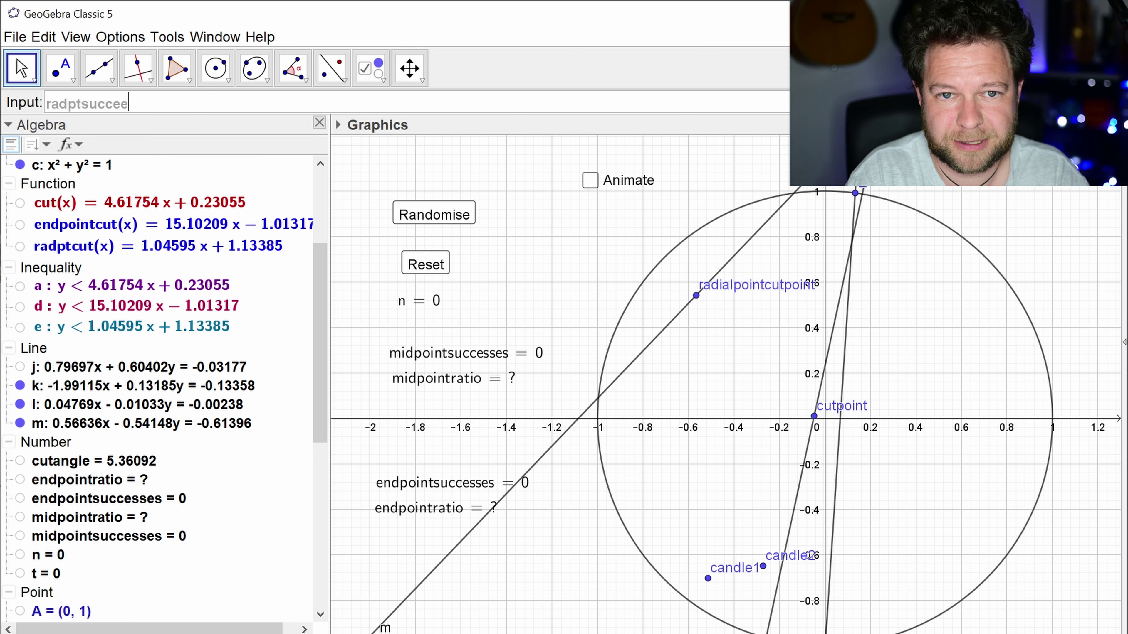
key(BackSpace)
text(sses=)
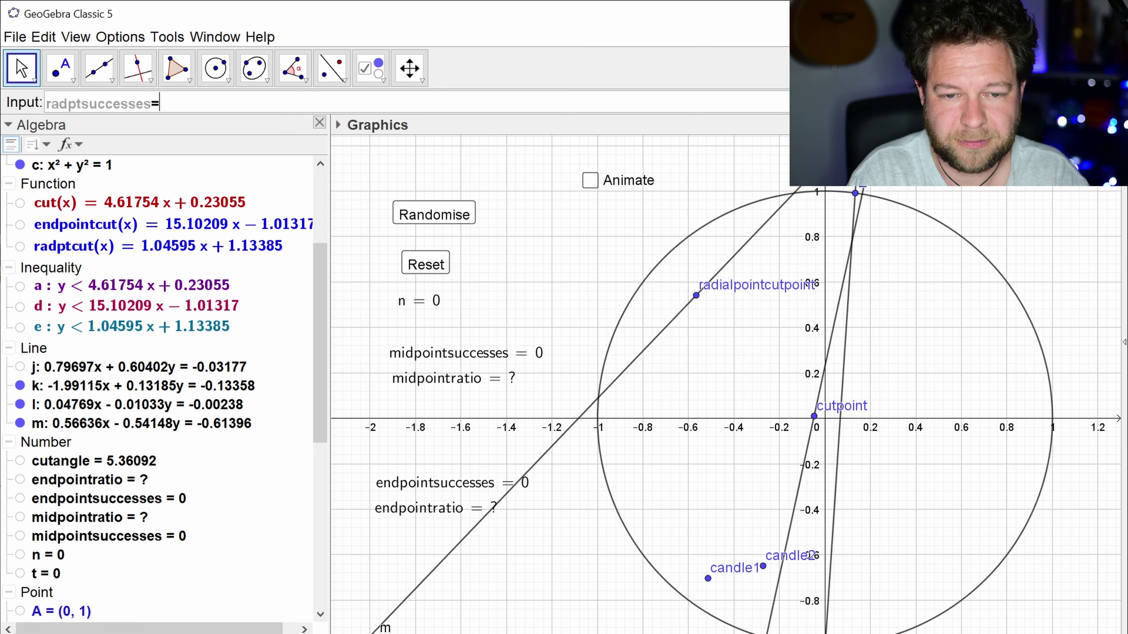
text(0)
key(Return)
Step: Define radptratio=radptsuccesses/n and display radptsuccesses and radptratio as texts in the graphics view below endpointratio
text(radptratio=)
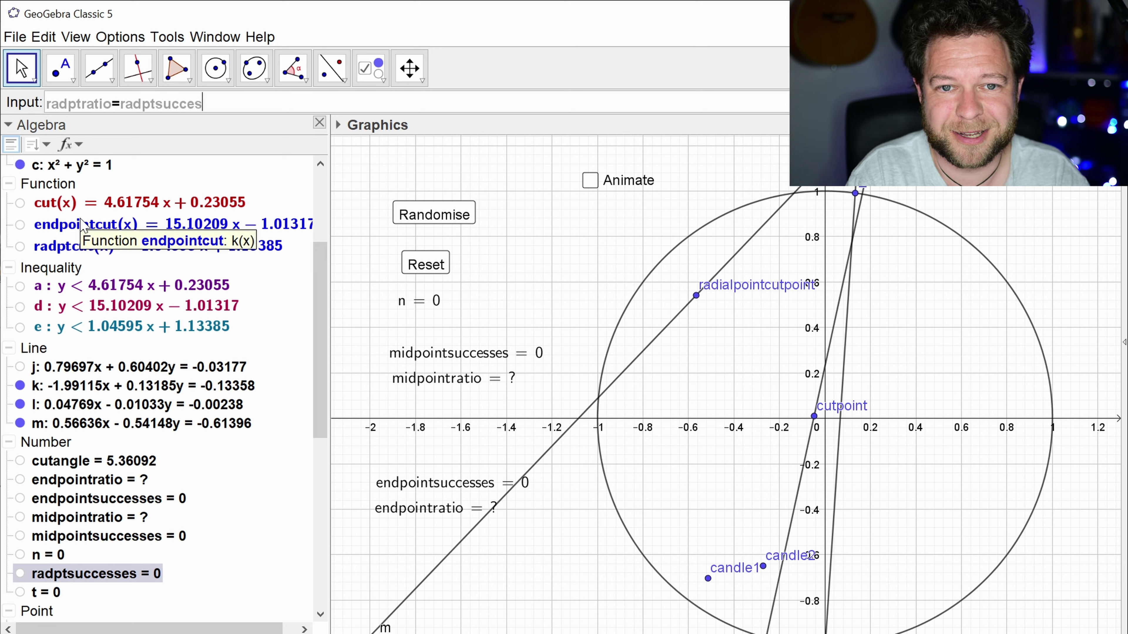
text(es)
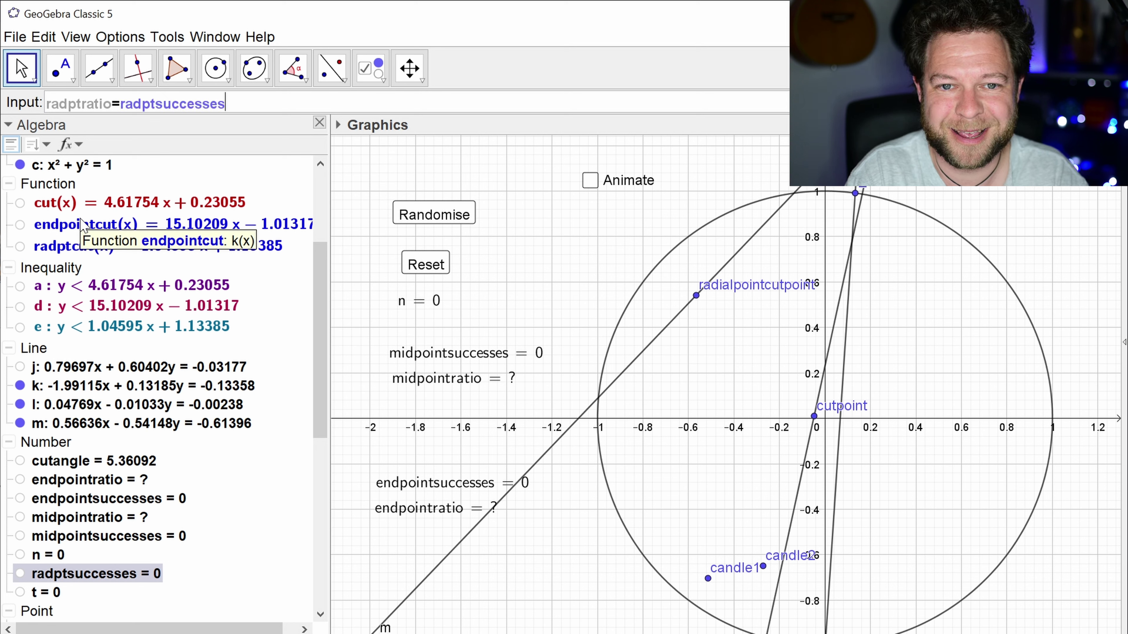
text(/n)
key(Return)
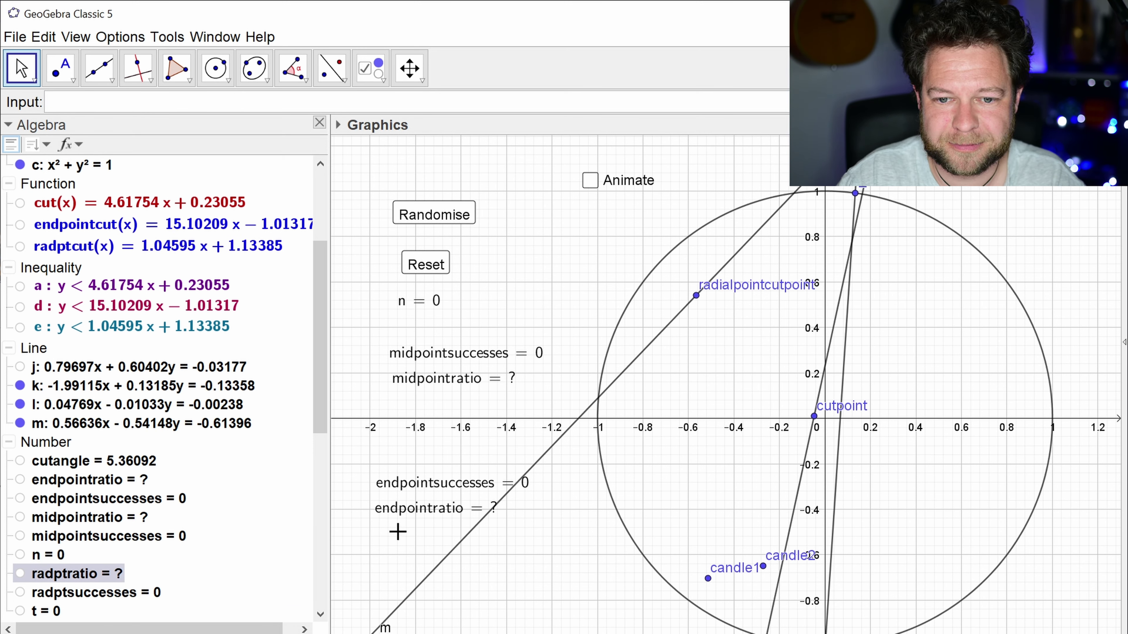
drag(114, 595, 461, 575)
drag(80, 575, 466, 576)
Step: Run one randomised trial and correct script line 4 of the Randomise button so the radialpointcutpoint angle uses random()*2pi
click(430, 226)
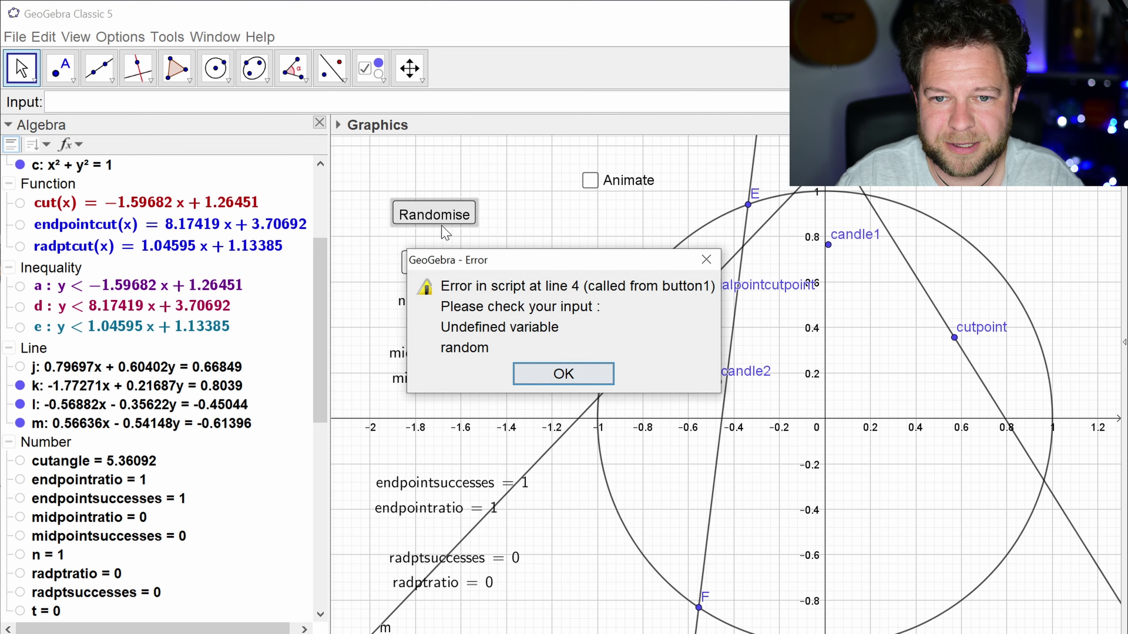
click(565, 371)
right_click(455, 219)
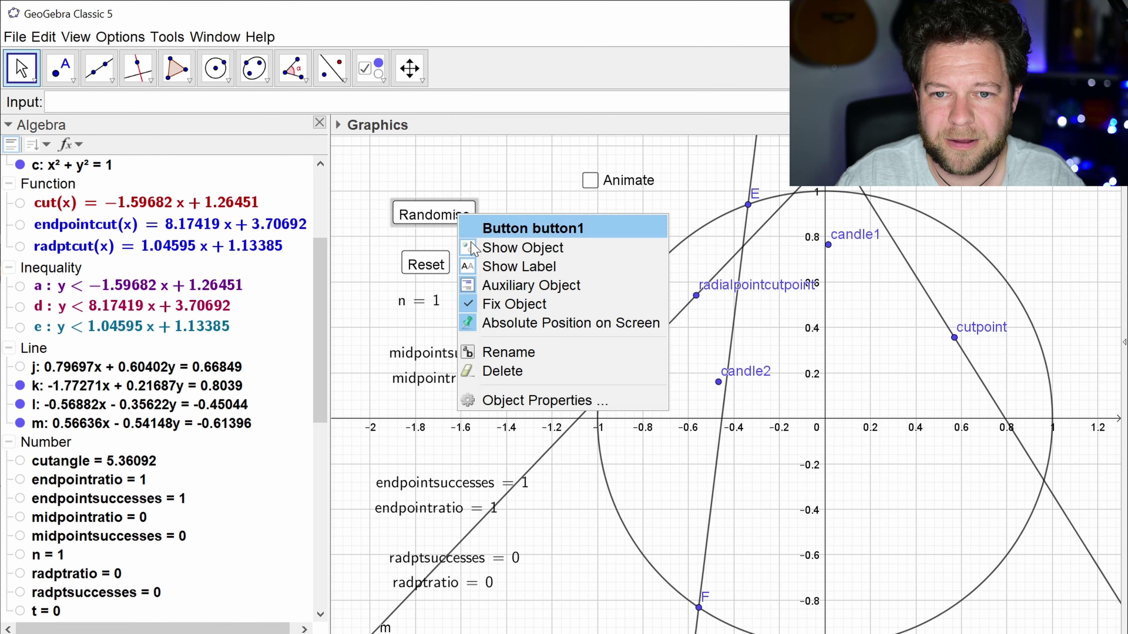
click(517, 398)
click(410, 558)
click(418, 540)
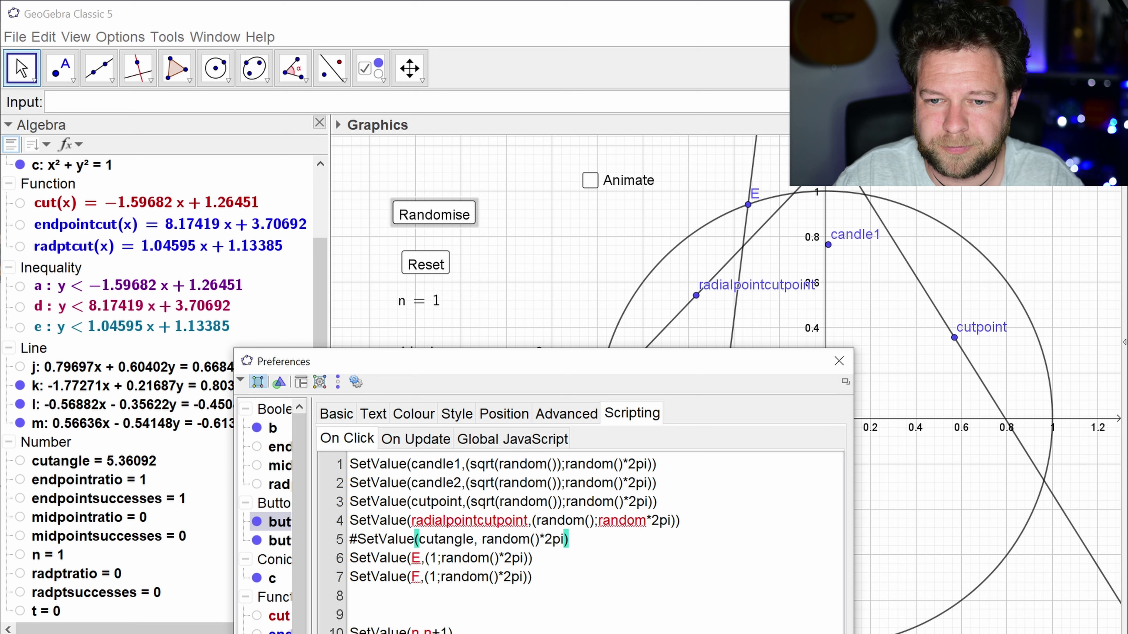
click(647, 521)
text(())
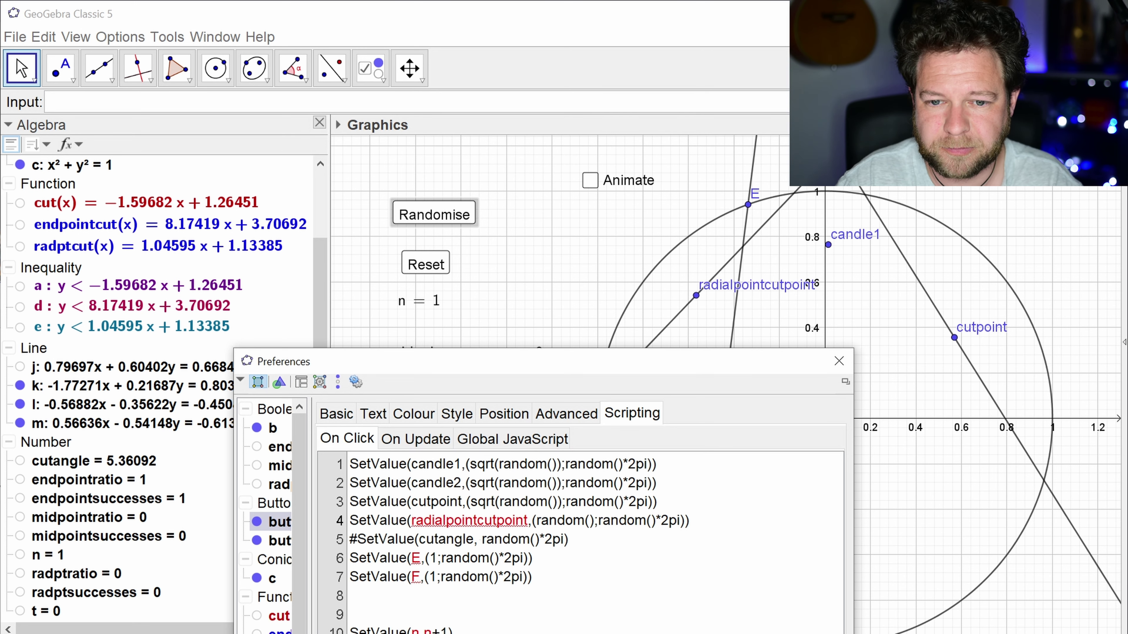
click(838, 360)
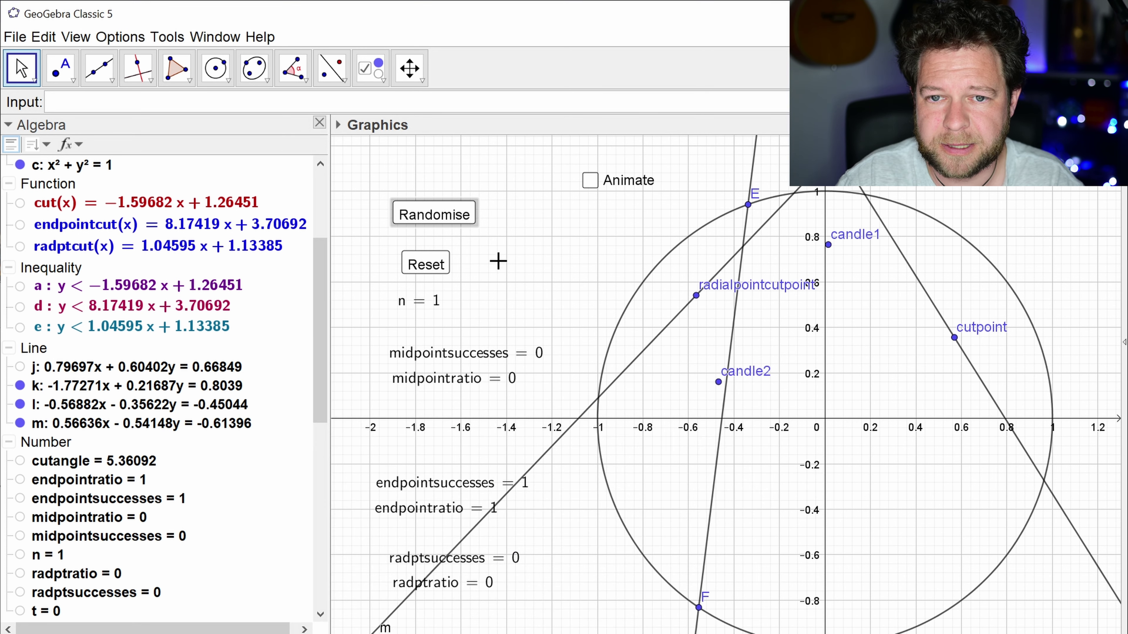
Step: Run randomised trials repeatedly until n reaches 26 to test the success counters
click(439, 213)
click(440, 213)
click(439, 213)
click(440, 213)
click(440, 213)
click(439, 213)
click(440, 213)
click(440, 213)
click(440, 213)
click(440, 213)
click(439, 214)
click(440, 213)
click(440, 213)
click(440, 213)
click(440, 213)
click(440, 213)
click(440, 213)
click(439, 213)
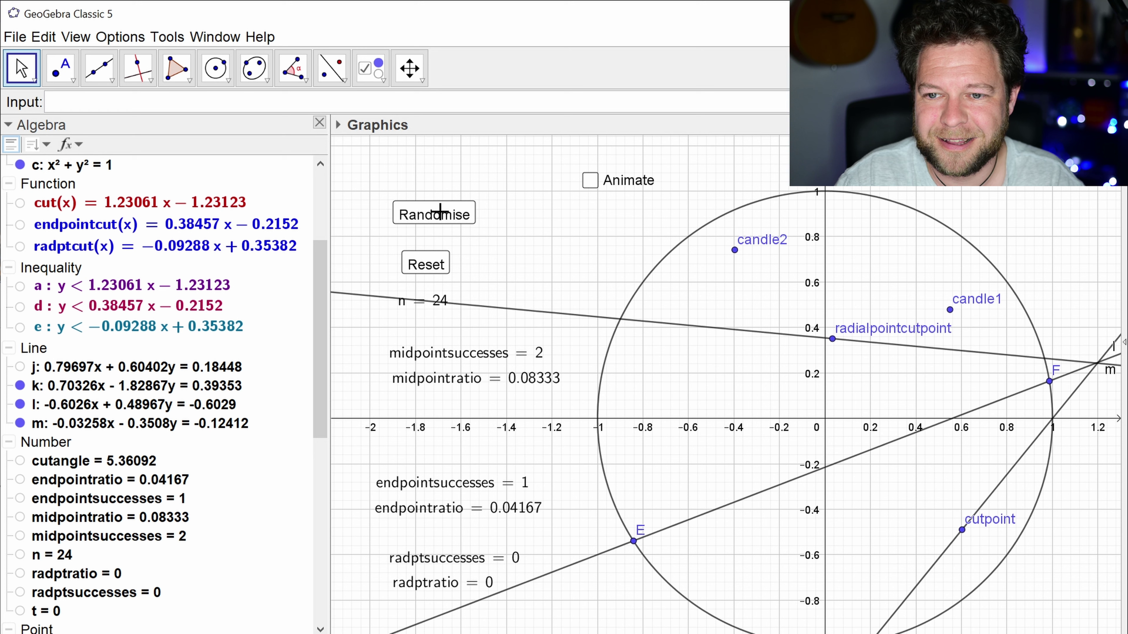
click(444, 213)
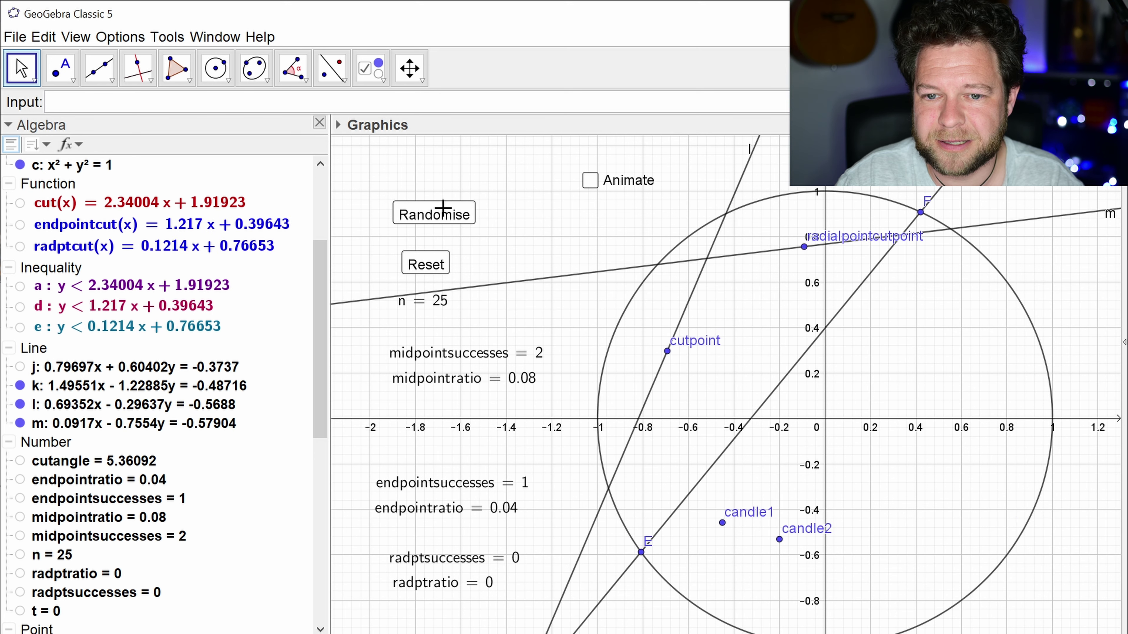
click(444, 207)
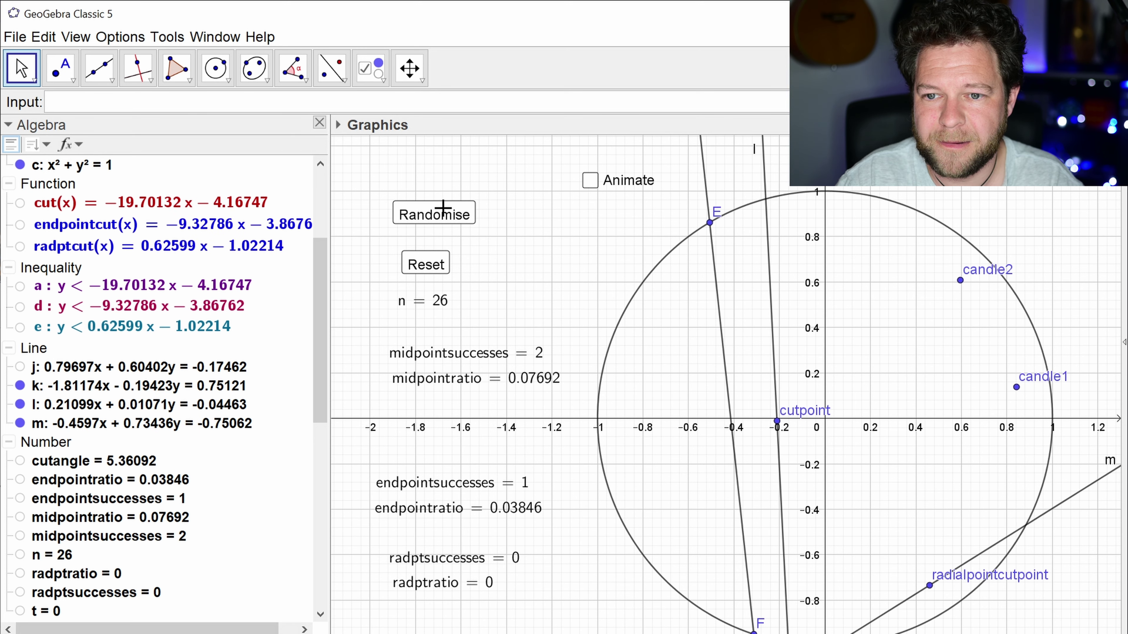
Step: Run further randomised trials until n reaches 30
click(444, 207)
click(443, 207)
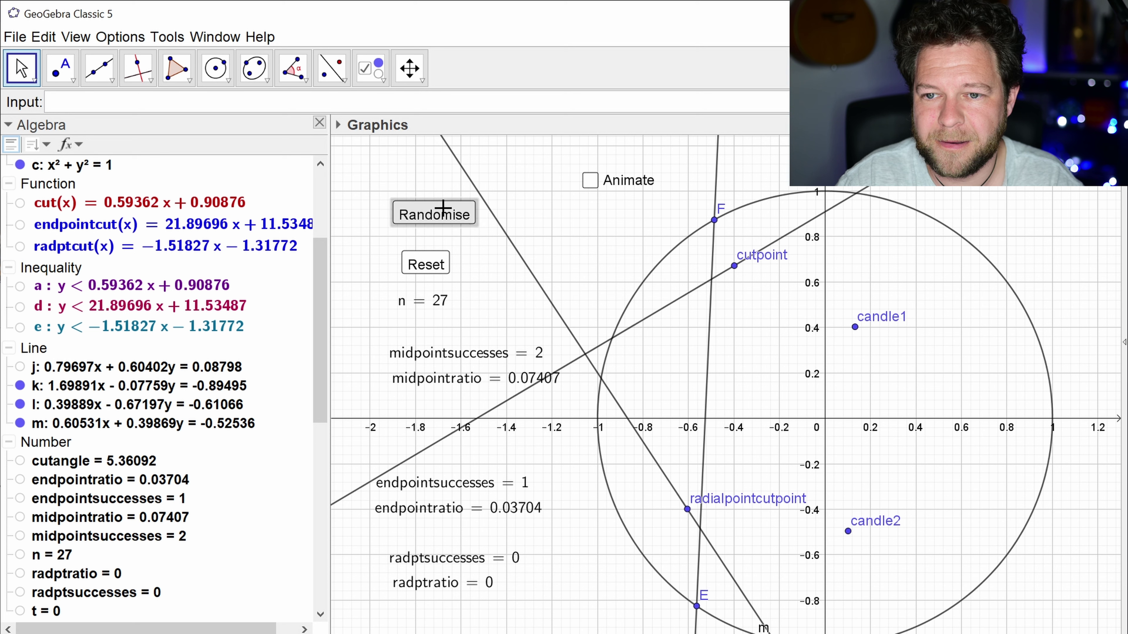
click(444, 207)
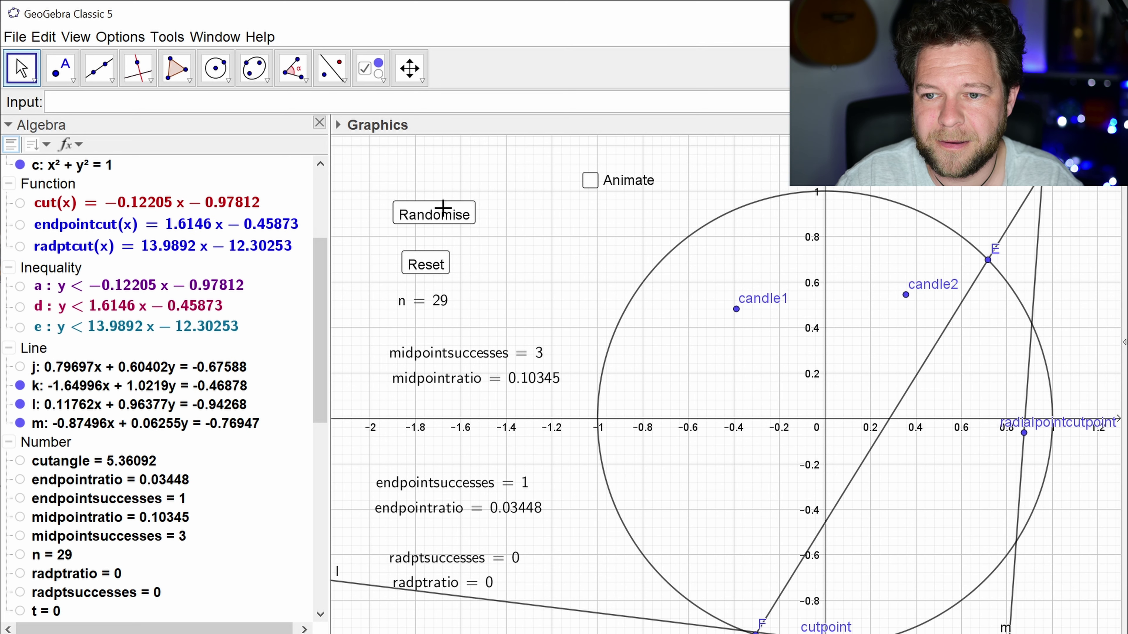
click(443, 207)
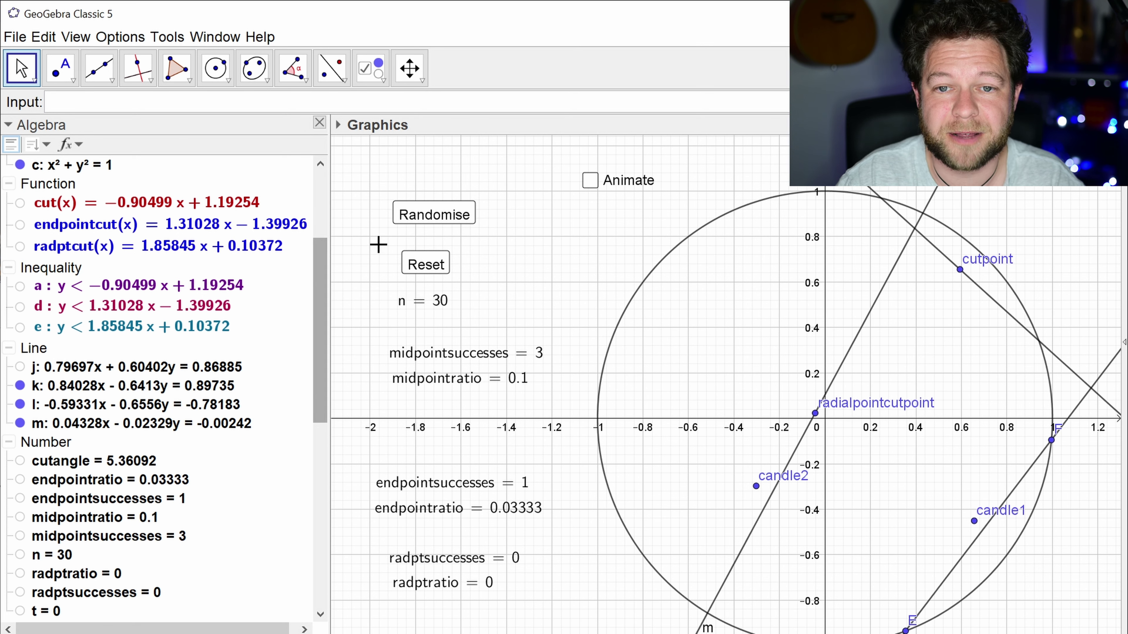
Step: Check the Randomise button's click script and the listed Boolean and number values for the radial-point method
right_click(438, 217)
click(525, 400)
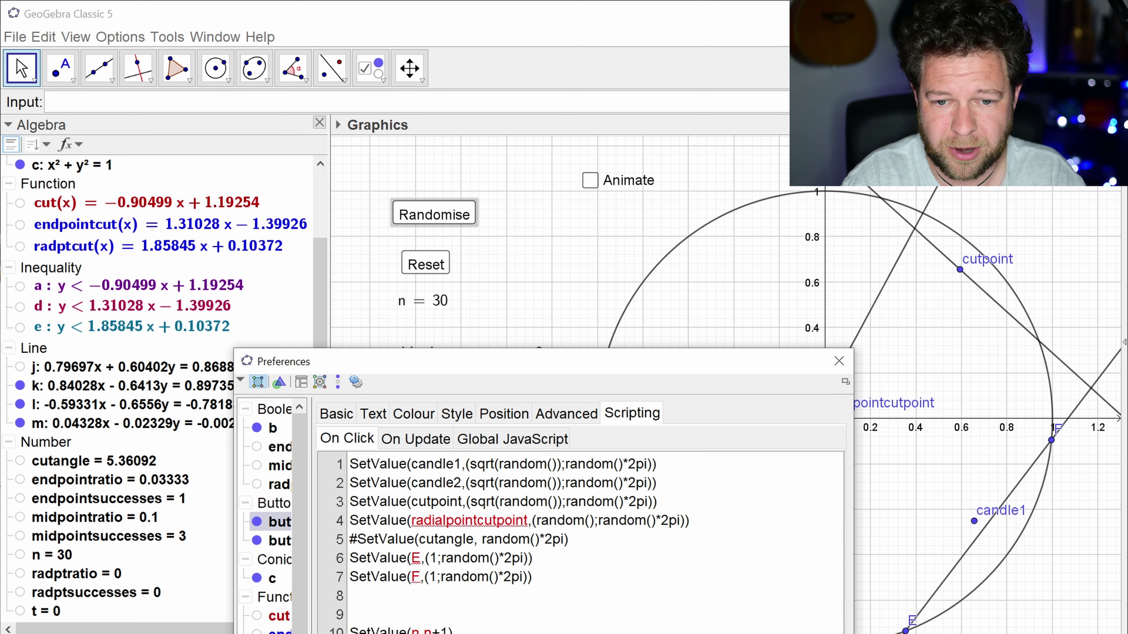
click(532, 576)
click(466, 464)
scroll(71, 394, up, 3)
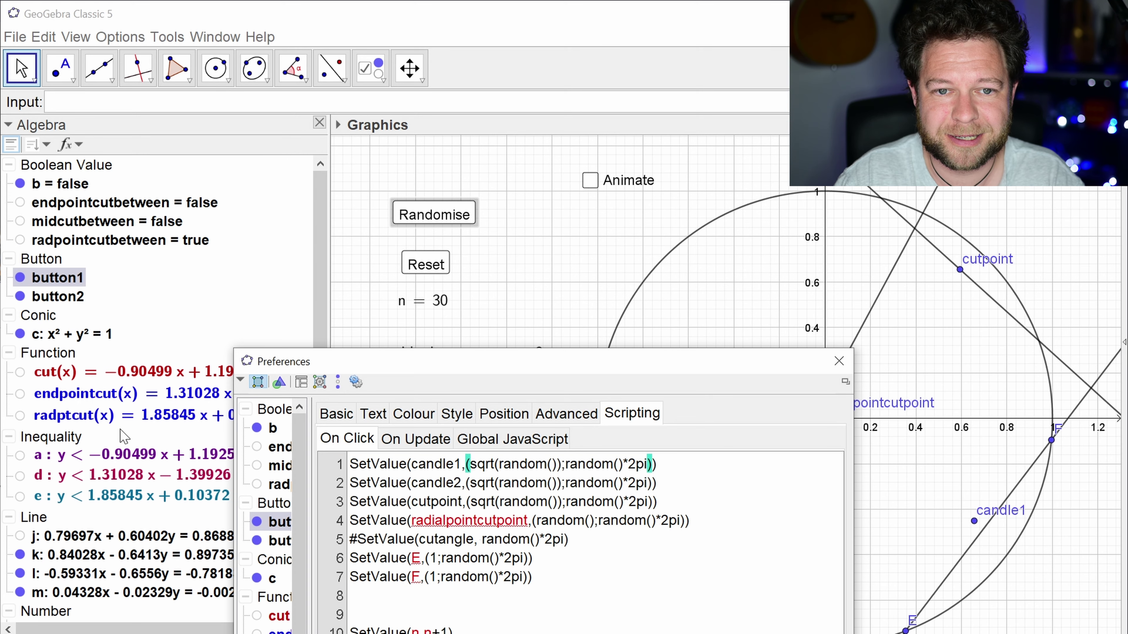
scroll(122, 430, down, 5)
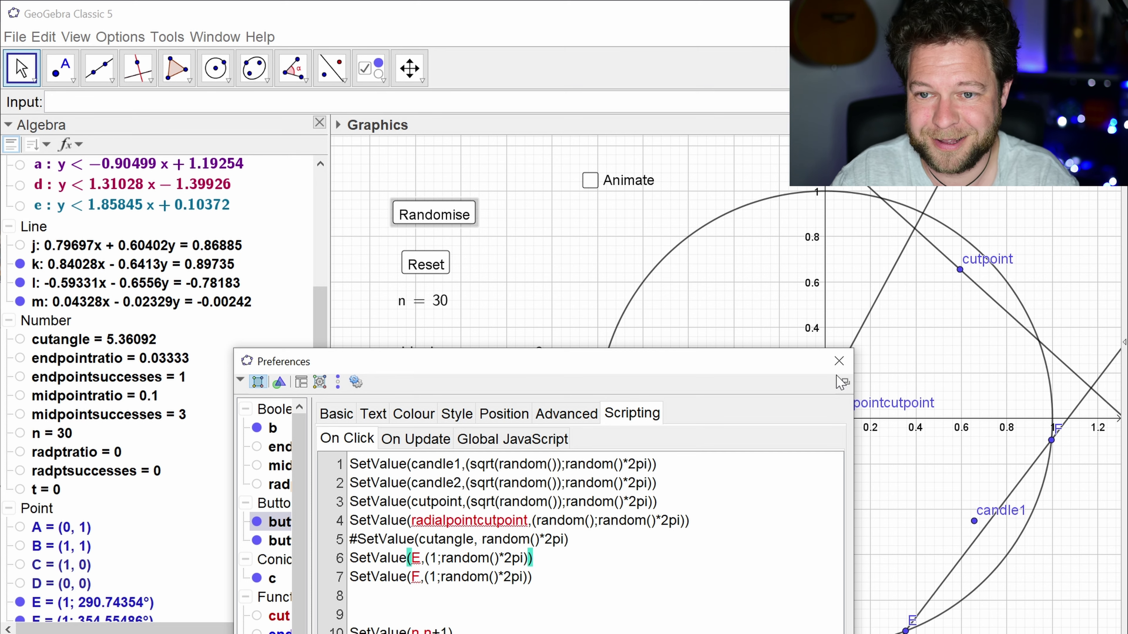
click(839, 361)
Step: Run a rapid series of randomised trials to test the radial-point counter, and reset the simulation
click(439, 216)
click(437, 216)
triple_click(436, 216)
triple_click(435, 216)
triple_click(436, 216)
click(449, 275)
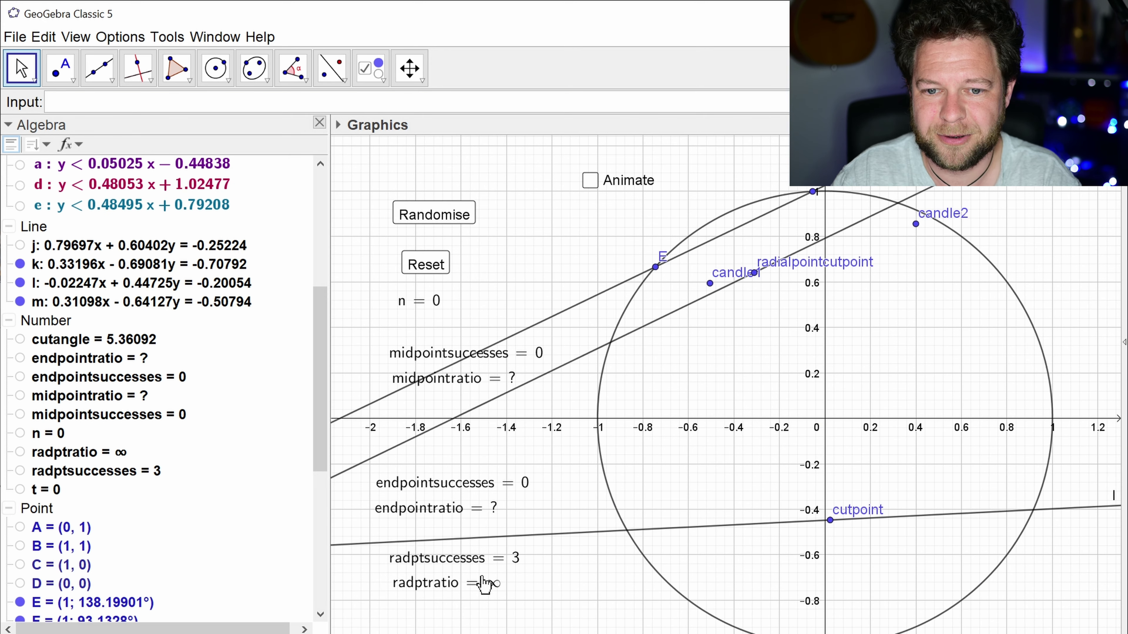
Step: Add SetValue(radptsuccesses,0) below the endpointsuccesses line in the Reset button's click script, and start the animated trials
right_click(436, 267)
click(496, 451)
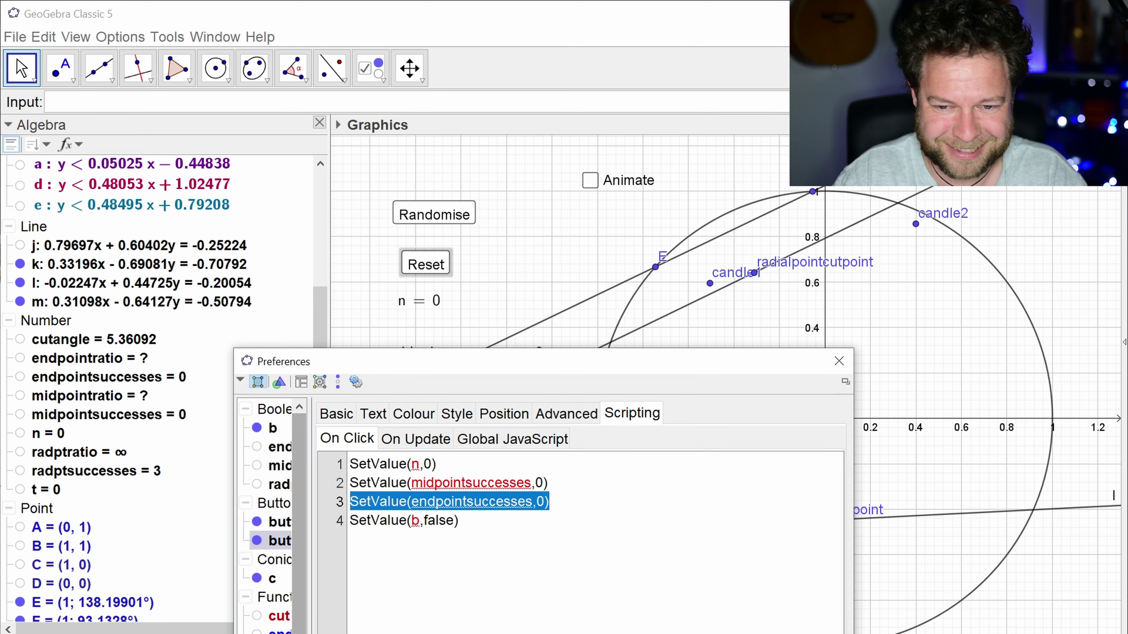
key(End)
key(Return)
text(SetValue(endpointsuccesses,0))
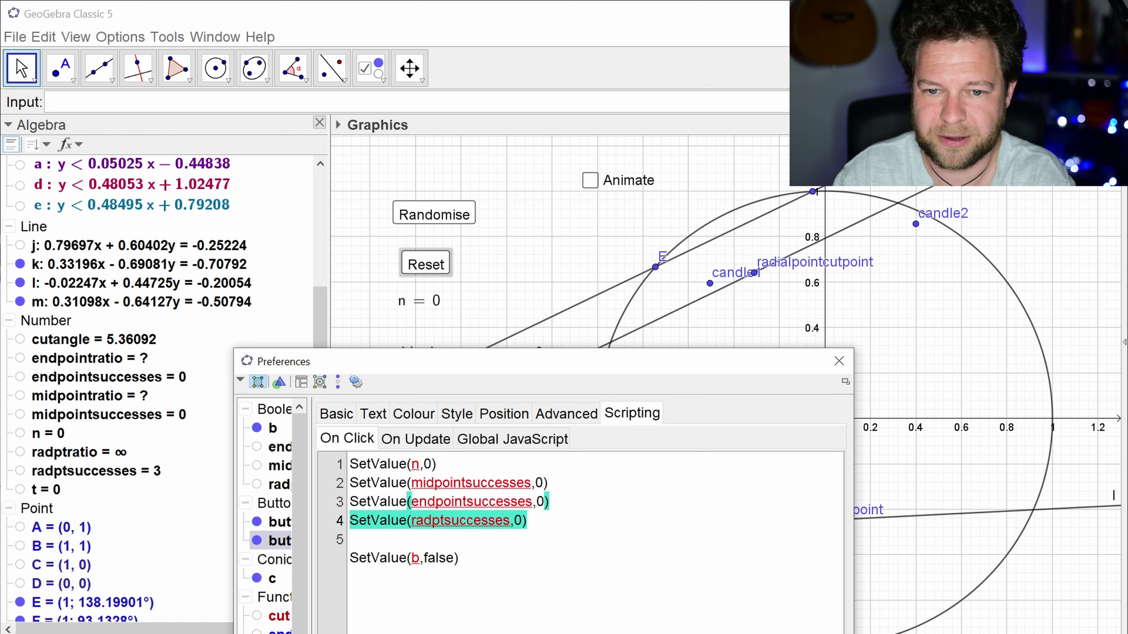
key(End)
key(Delete)
click(839, 362)
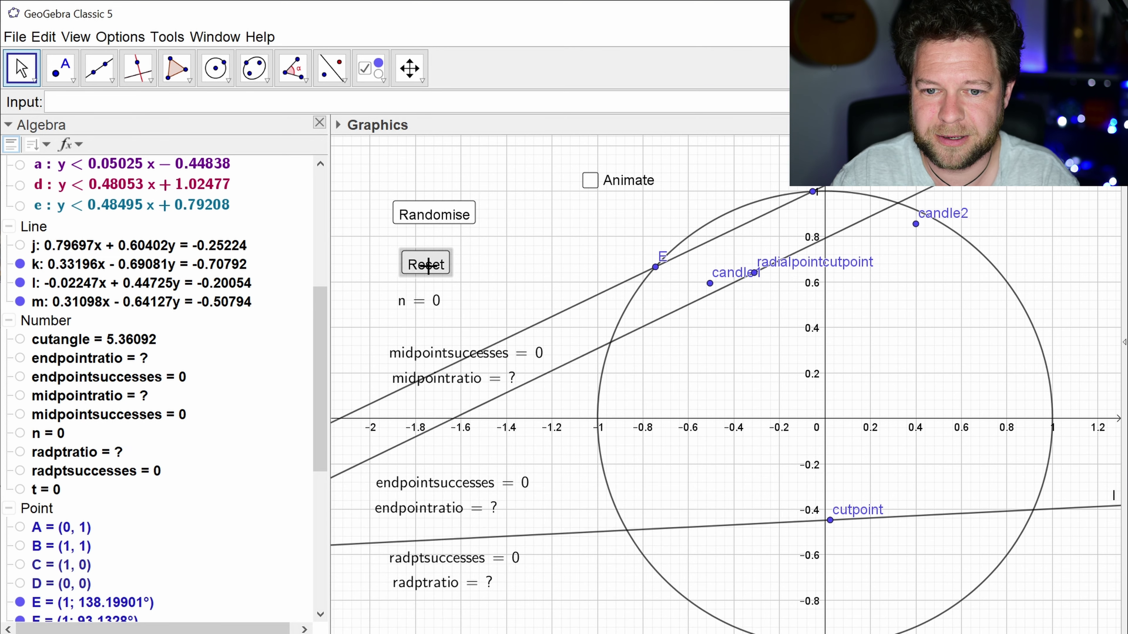
click(590, 181)
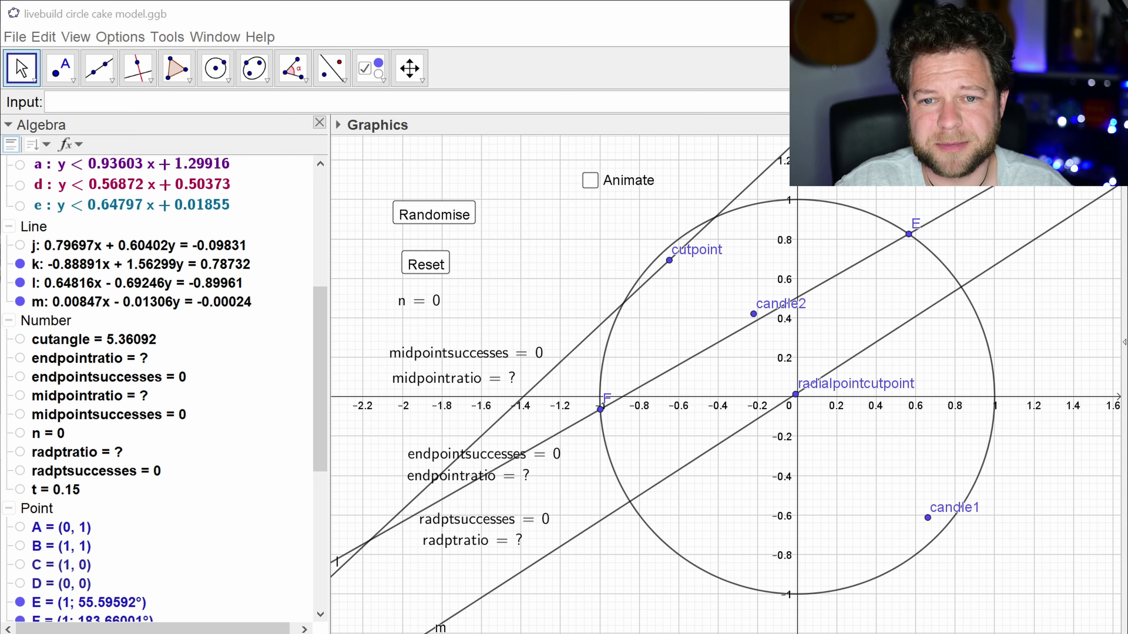
Step: Create a show/hide check box captioned "Midpoint method" below the n text, linked to points E and F and line k
click(381, 85)
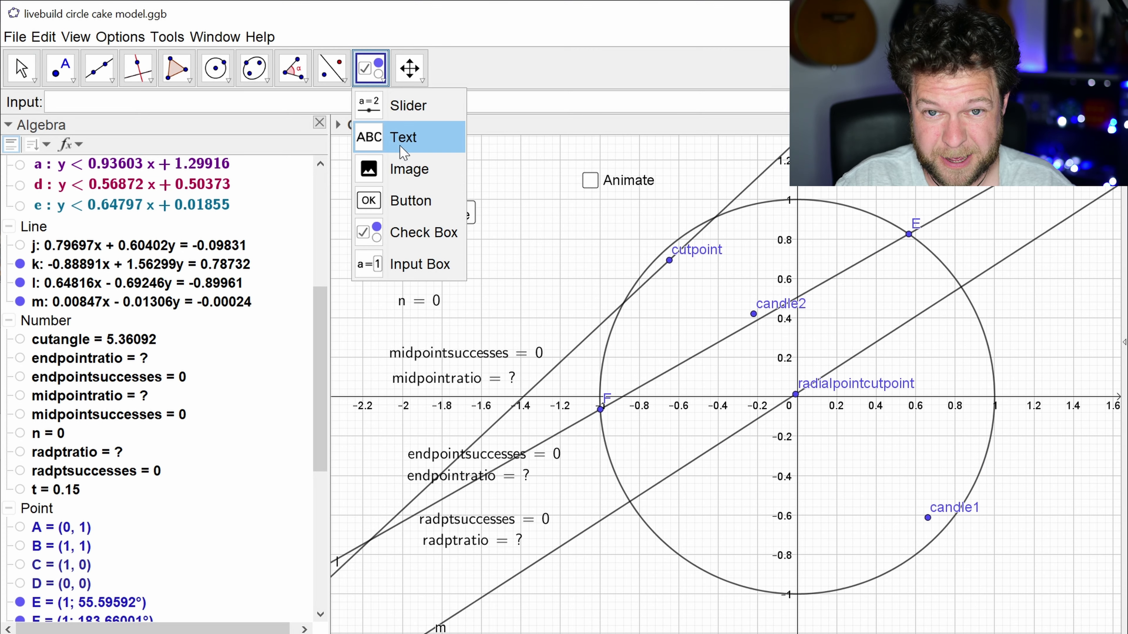
click(373, 229)
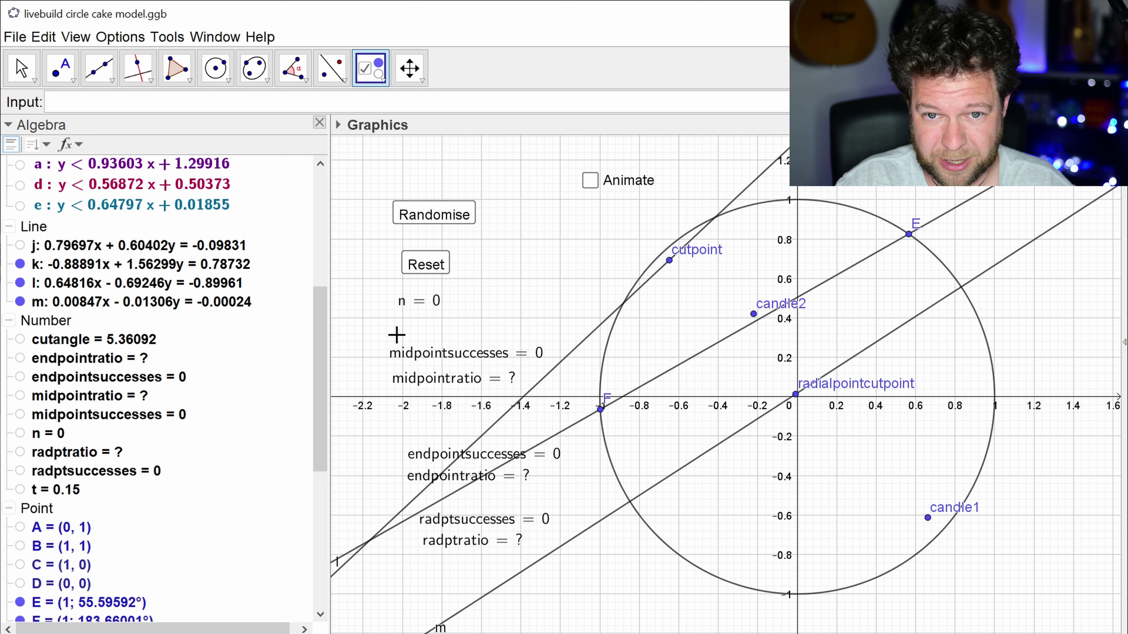
click(397, 334)
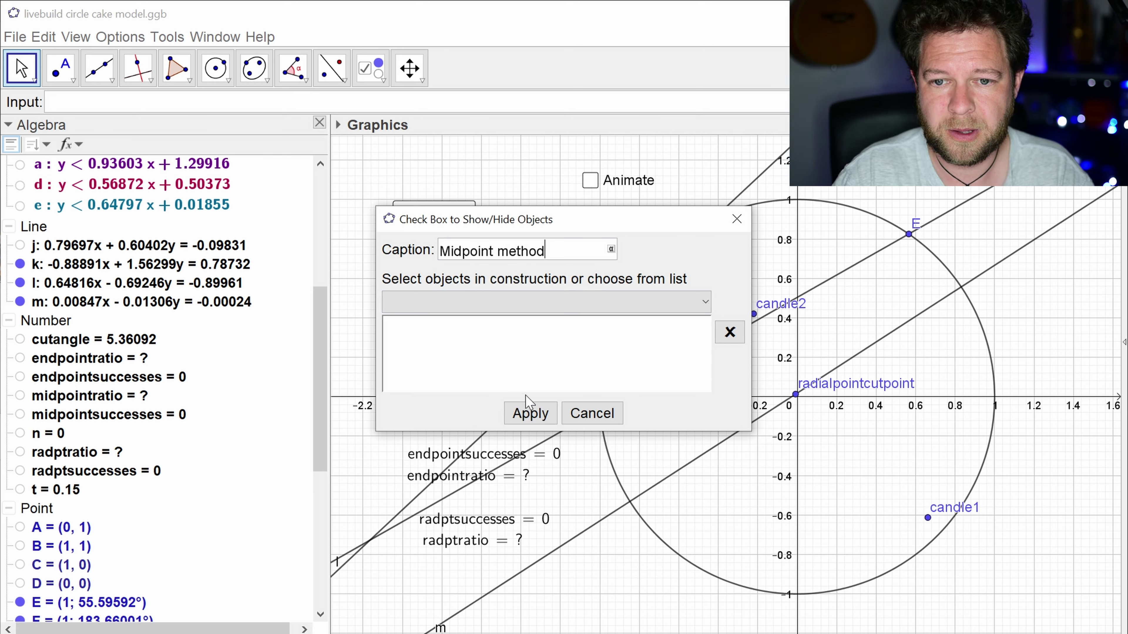
drag(576, 225, 202, 258)
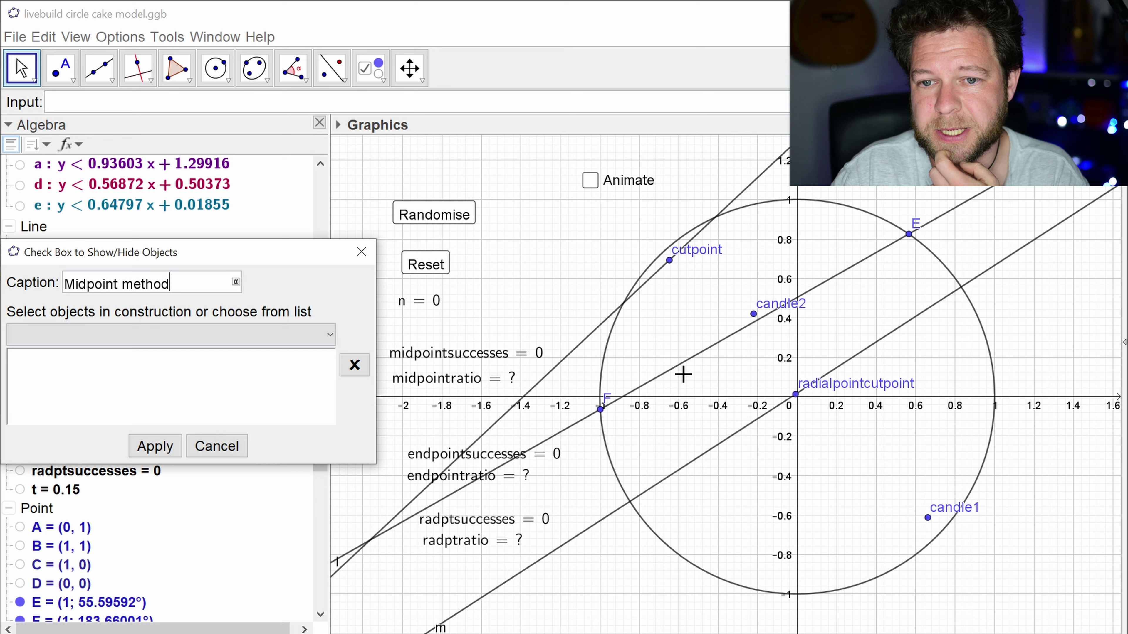
click(600, 409)
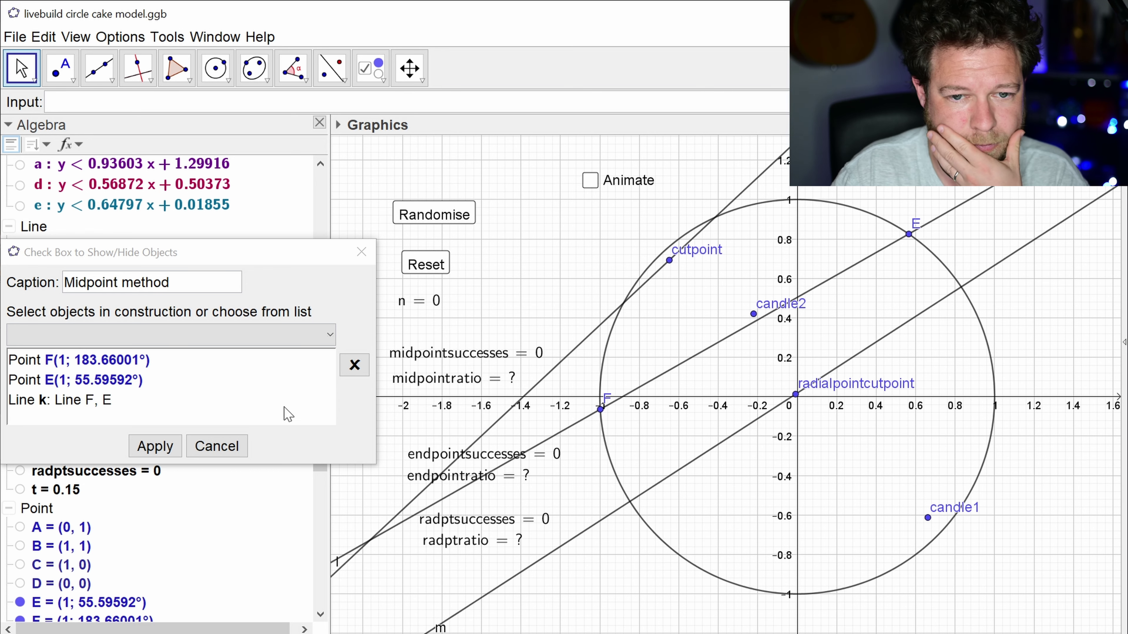
click(155, 446)
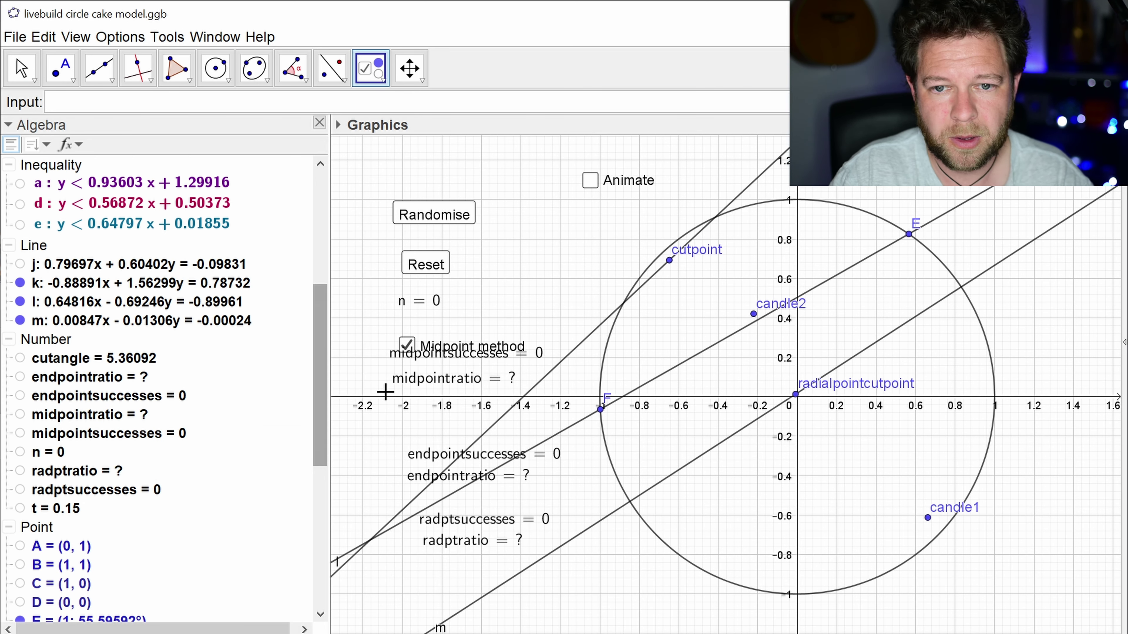
Step: Place the Midpoint method check box below n and arrange the midpointsuccesses and midpointratio texts beneath it
click(470, 349)
drag(469, 353, 467, 364)
click(434, 349)
click(433, 351)
click(407, 346)
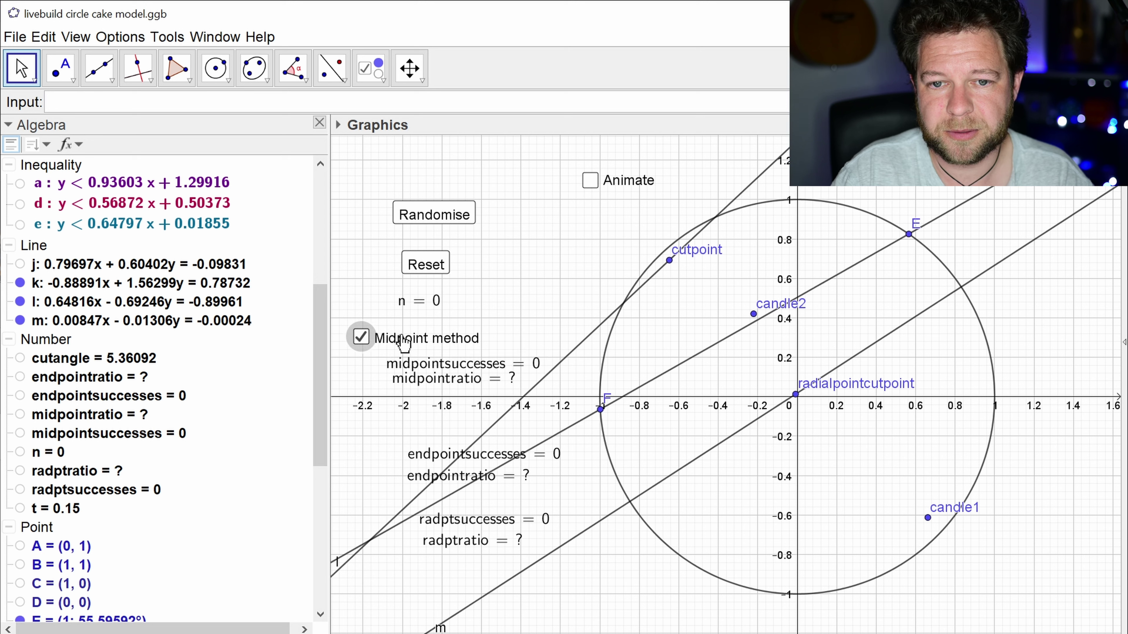
mouse_move(444, 367)
mouse_down()
mouse_move(436, 358)
mouse_move(433, 385)
mouse_up()
click(371, 73)
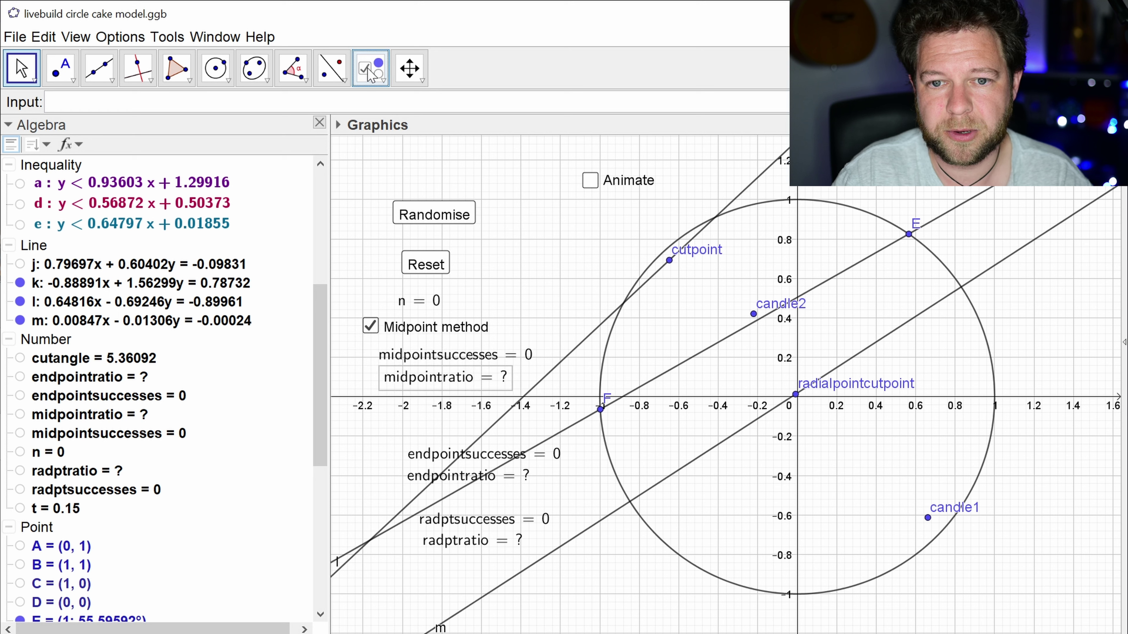
click(373, 430)
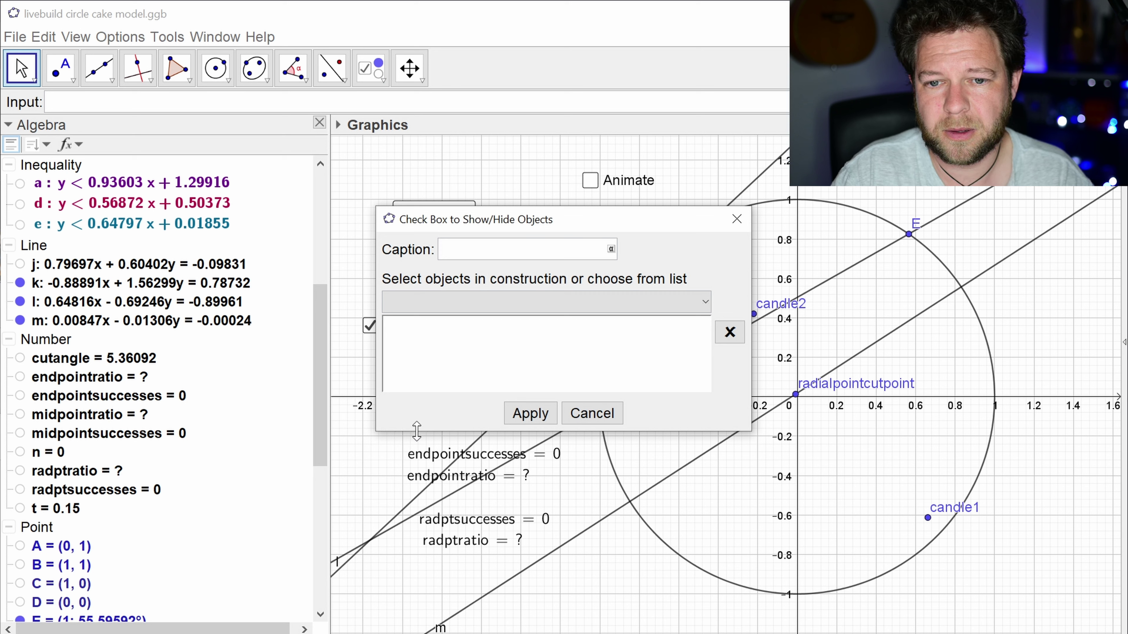
drag(561, 222, 551, 417)
drag(476, 421, 132, 349)
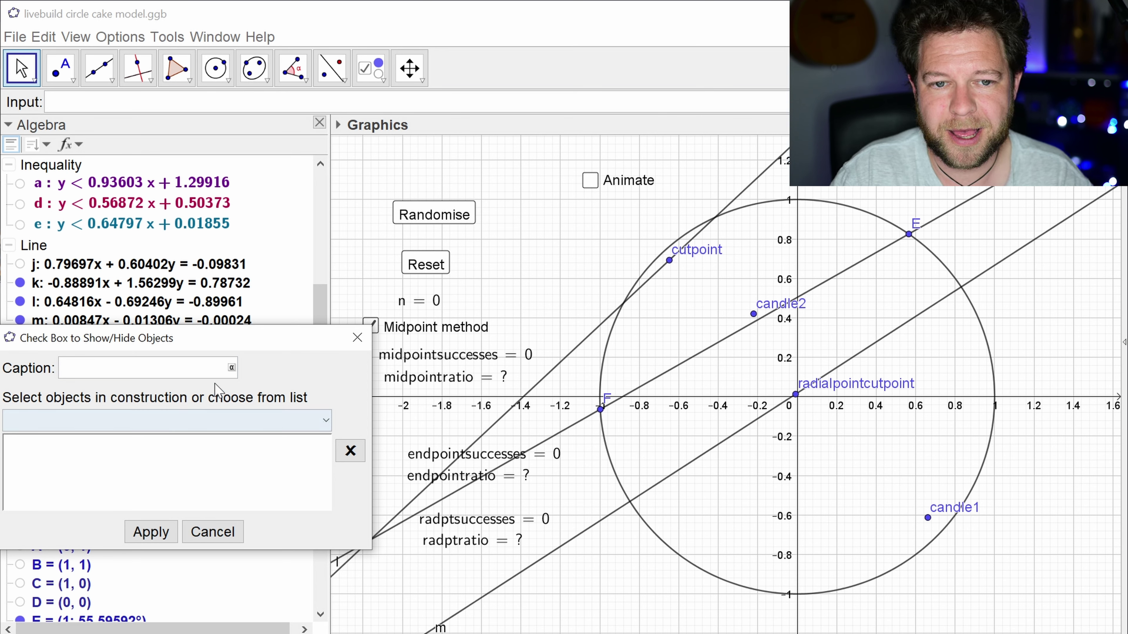
click(363, 337)
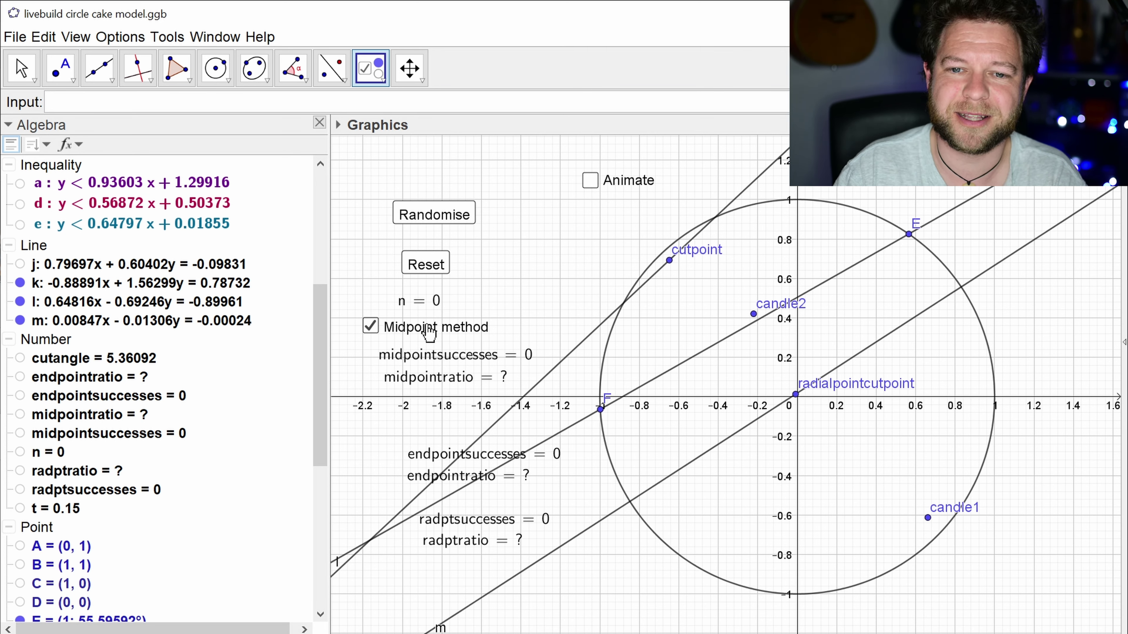
click(428, 333)
key(Escape)
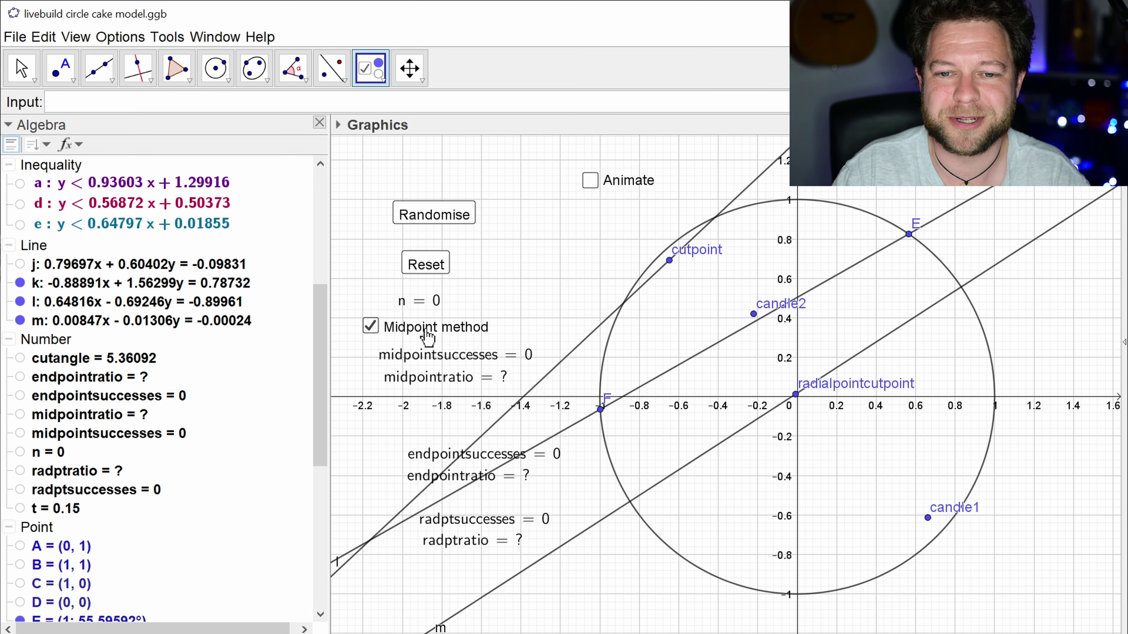
right_click(422, 335)
click(406, 364)
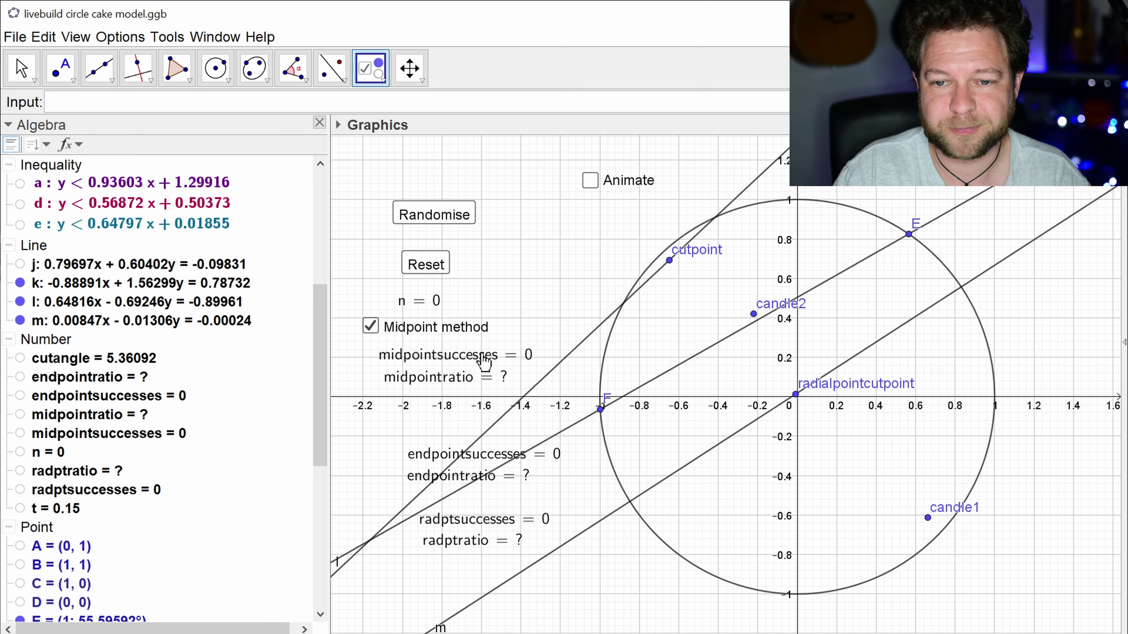
Step: Select points E and F and line k together and clear their condition to show object
click(603, 420)
key(Escape)
key(Escape)
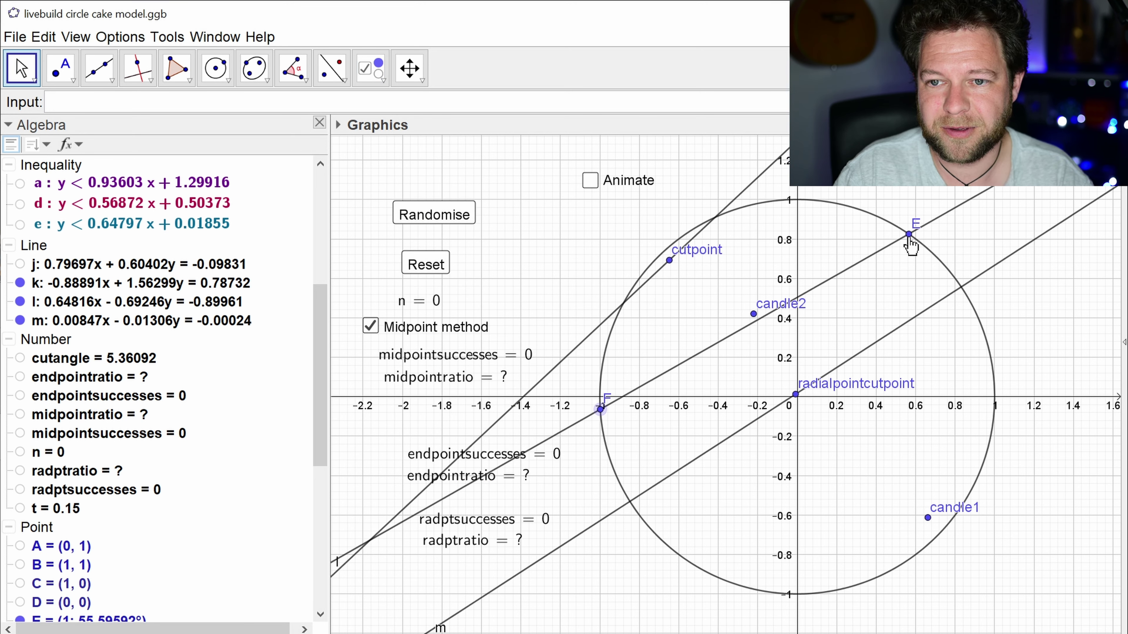
click(885, 252)
right_click(886, 252)
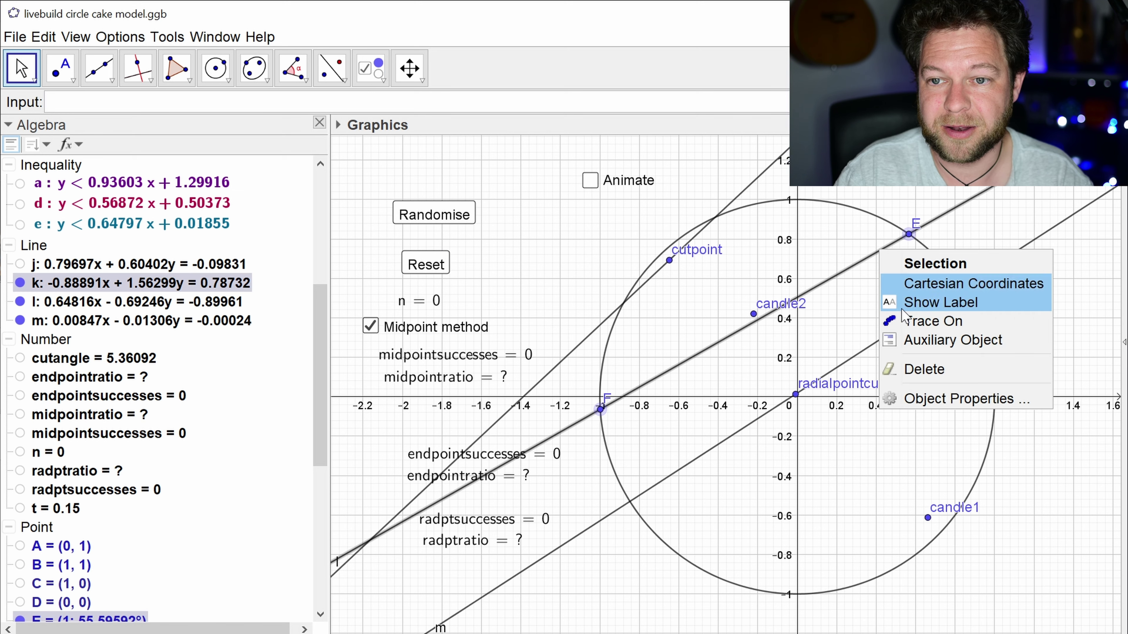
click(945, 398)
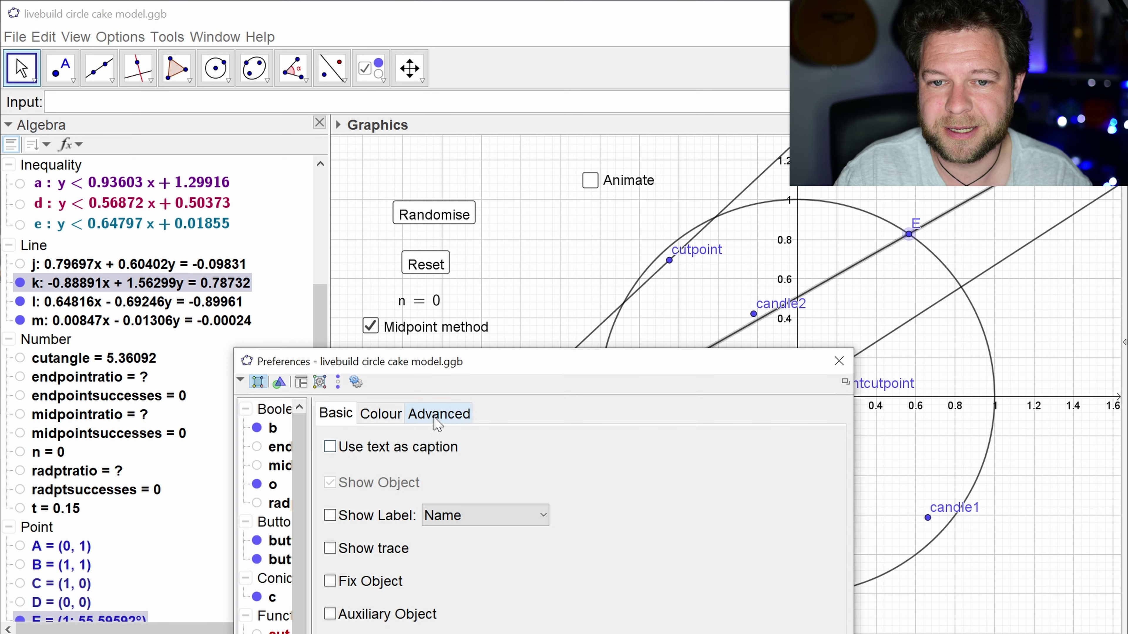
click(436, 418)
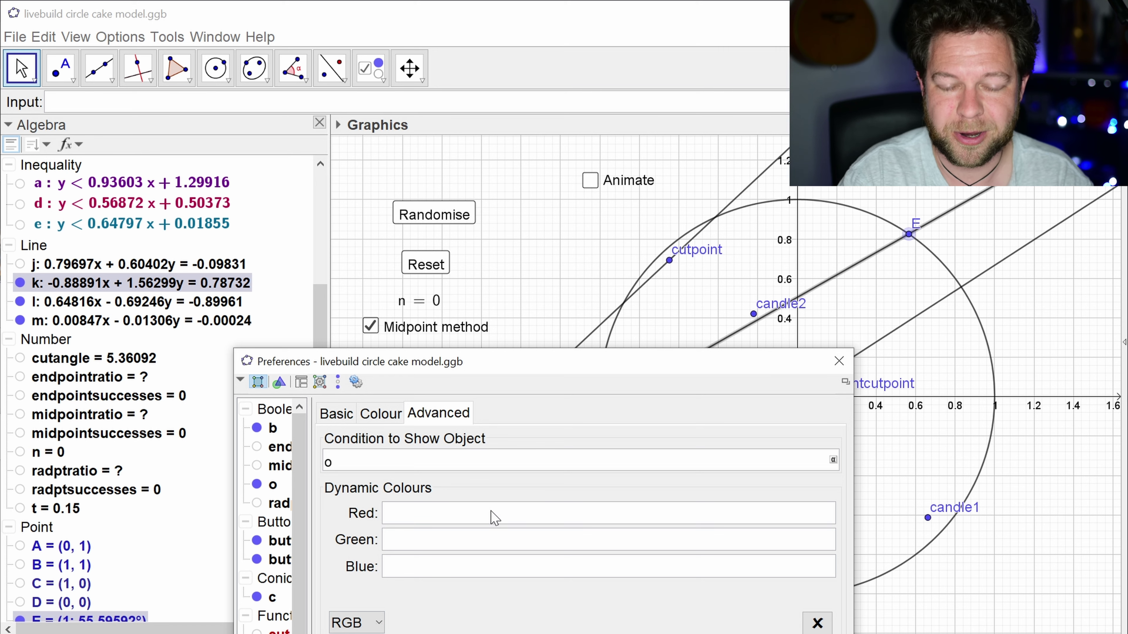
key(BackSpace)
click(839, 361)
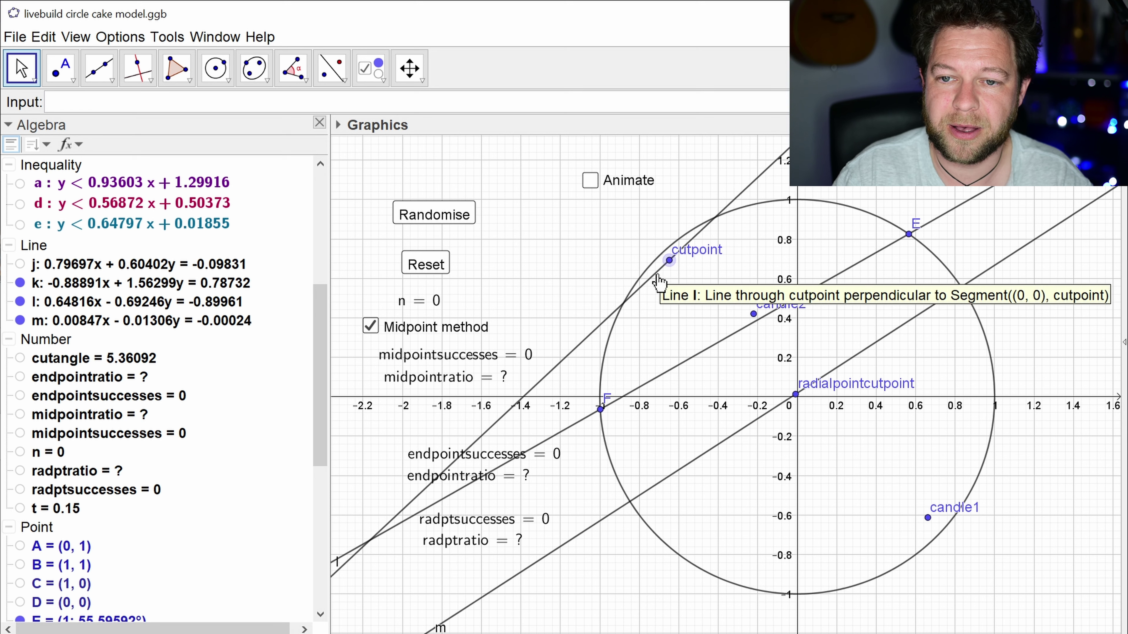
Step: Set the condition to show object to o for cutpoint and its perpendicular line l
right_click(669, 261)
click(750, 450)
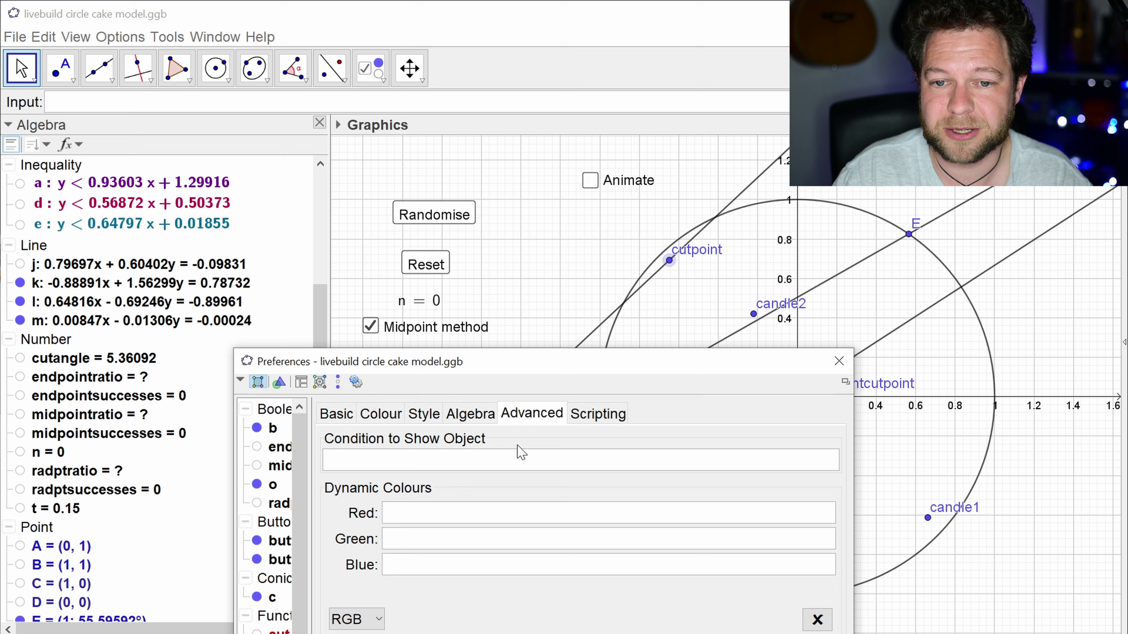
click(637, 286)
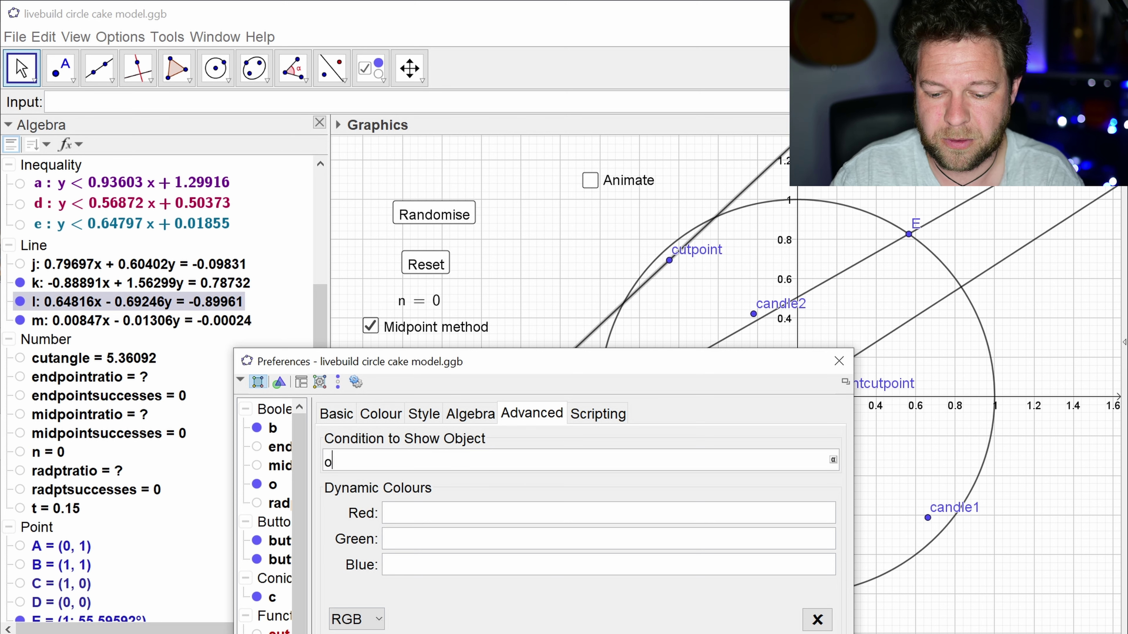
click(838, 363)
Step: Move the Midpoint method check box closer to the midpointsuccesses text and toggle it to test the show/hide behaviour
mouse_move(449, 335)
mouse_down()
mouse_move(459, 335)
mouse_move(441, 431)
mouse_move(459, 342)
mouse_up()
click(373, 333)
click(373, 332)
click(373, 332)
click(373, 333)
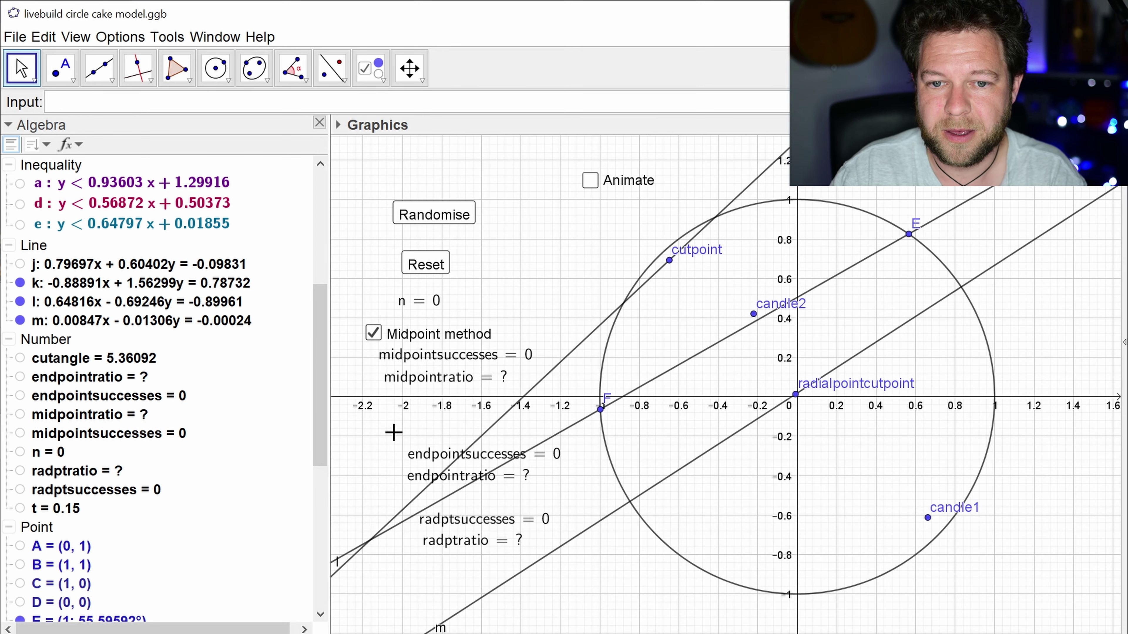
Step: Add a check box captioned Endpoint method that shows or hides points E and F and line k, placed above the endpointsuccesses text
click(369, 81)
click(394, 436)
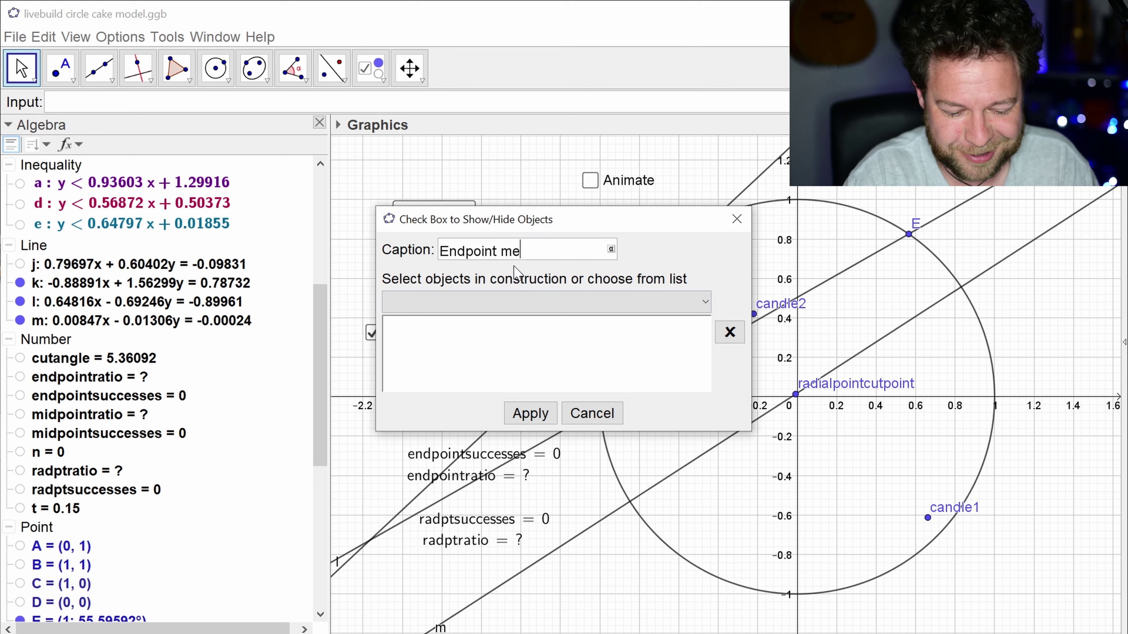
click(909, 235)
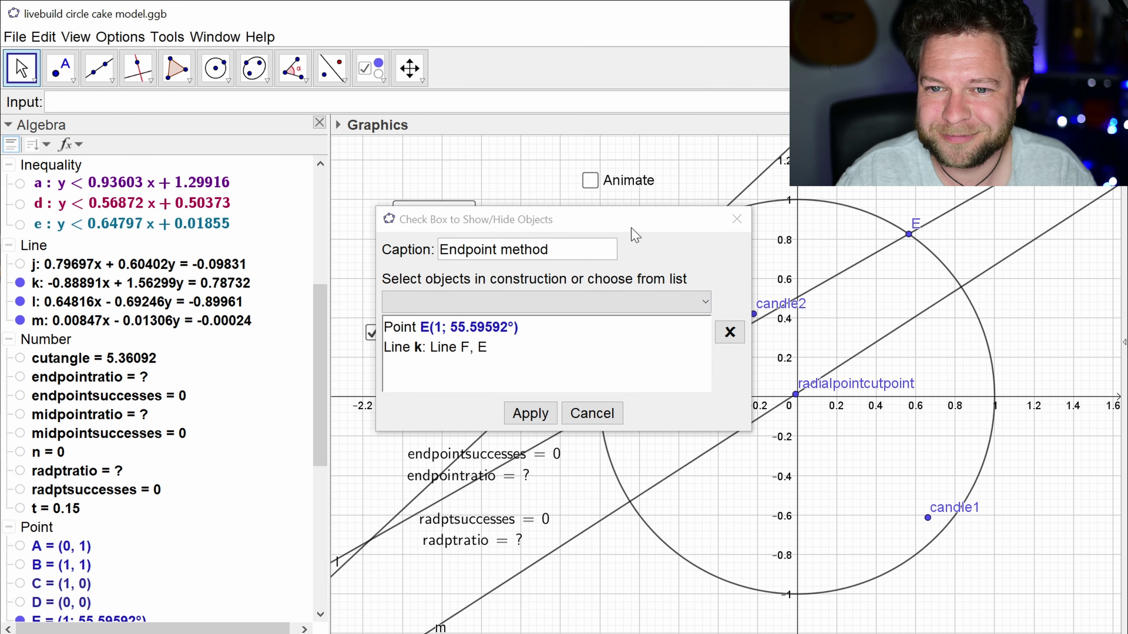
drag(631, 228, 461, 185)
click(600, 409)
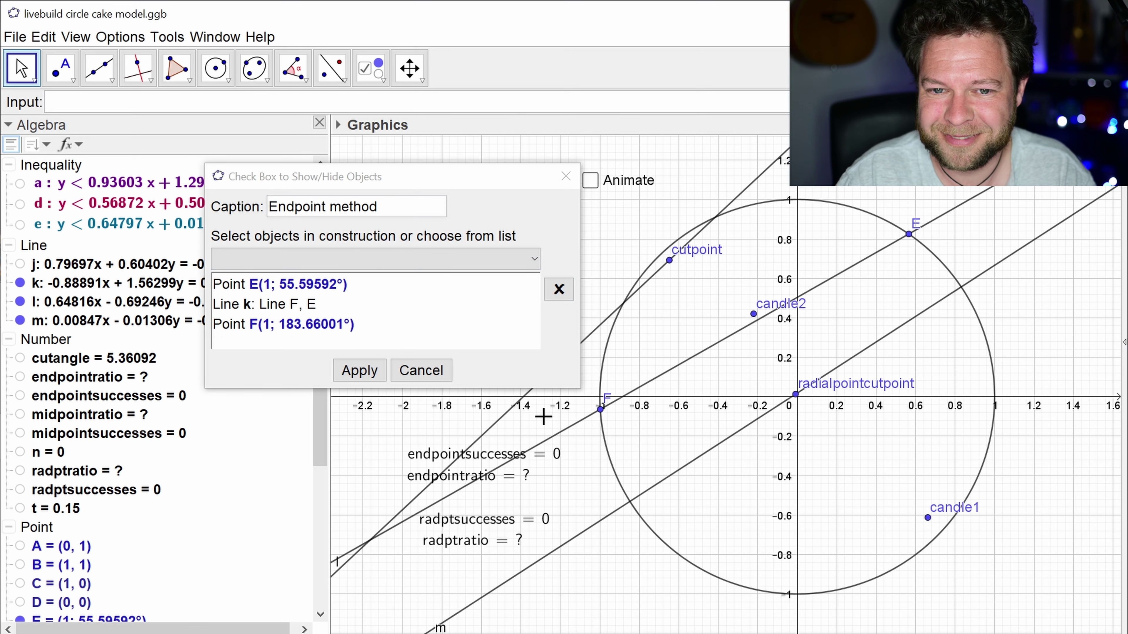
click(362, 374)
drag(433, 452, 432, 446)
drag(385, 442, 386, 445)
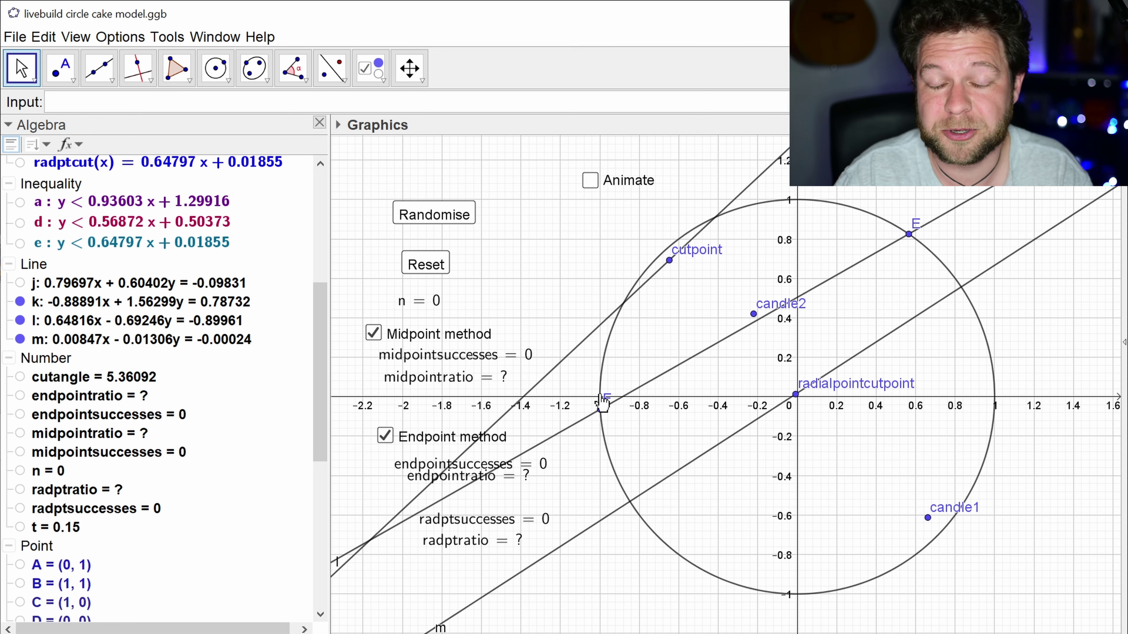
Step: Add a check box captioned Radial pt method below radptratio that shows or hides radialpointcutpoint and its line m
click(365, 74)
click(508, 600)
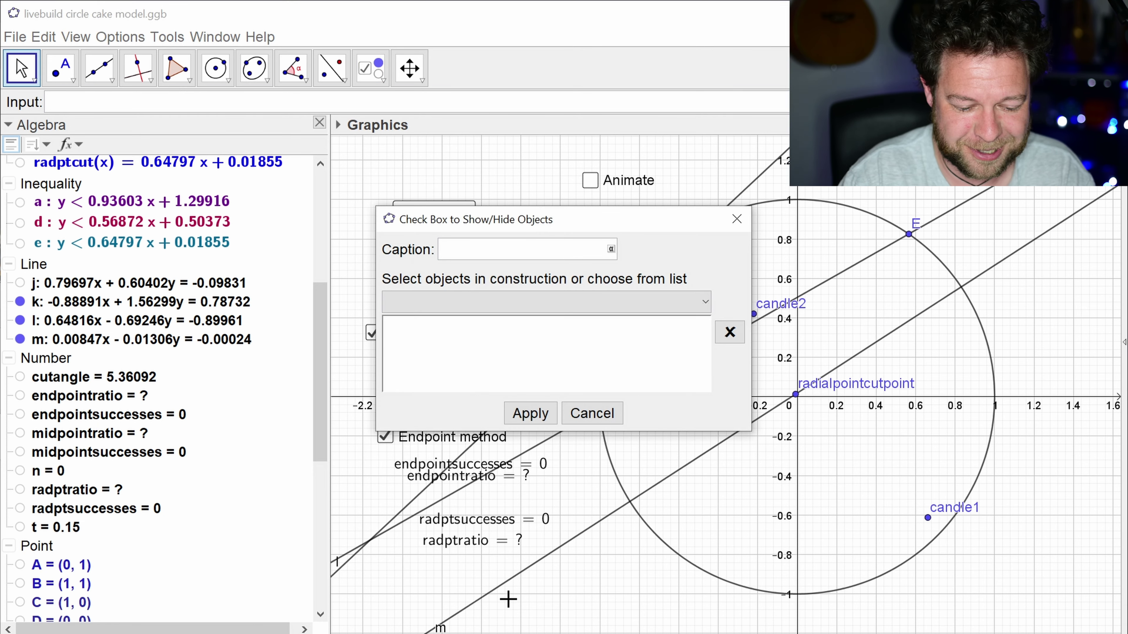
text(Radial pt mtheo)
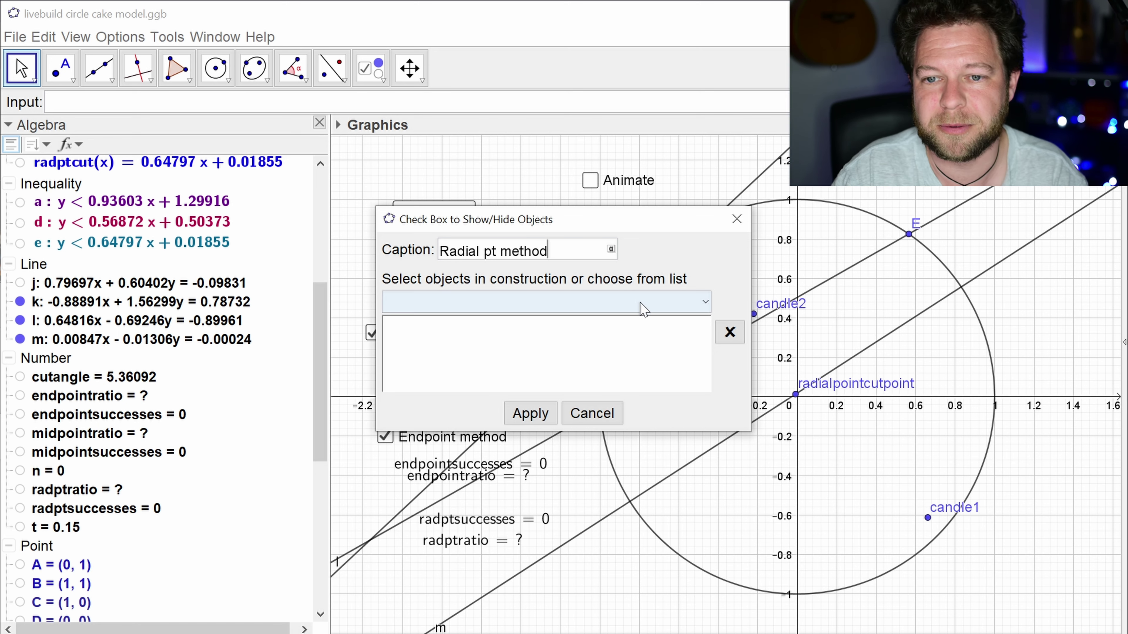
click(796, 394)
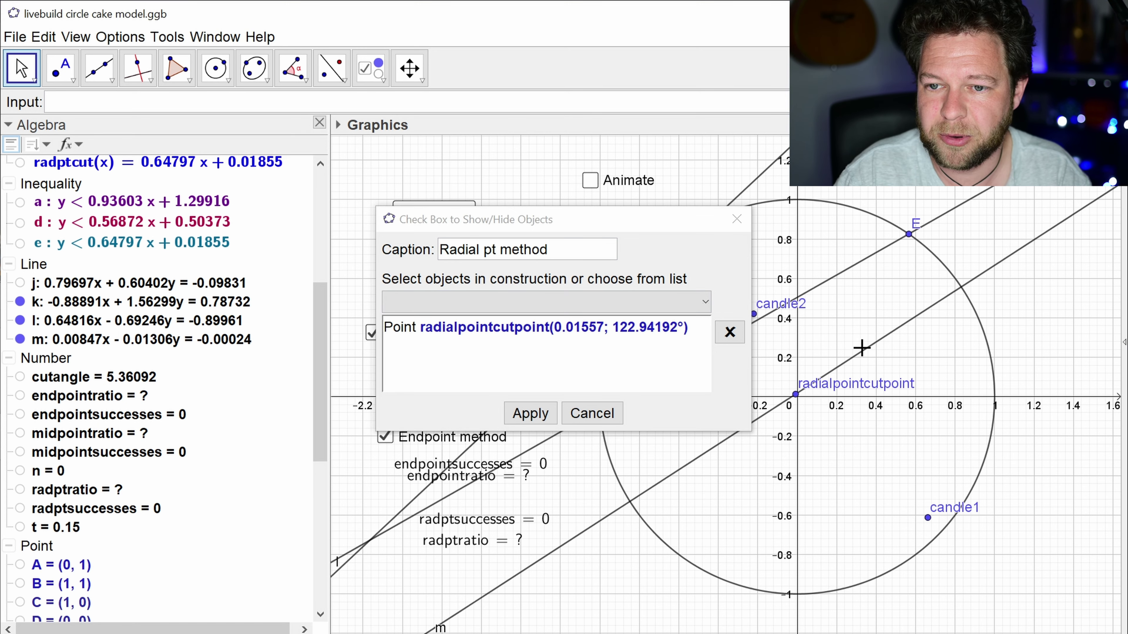
click(870, 354)
click(531, 413)
key(Escape)
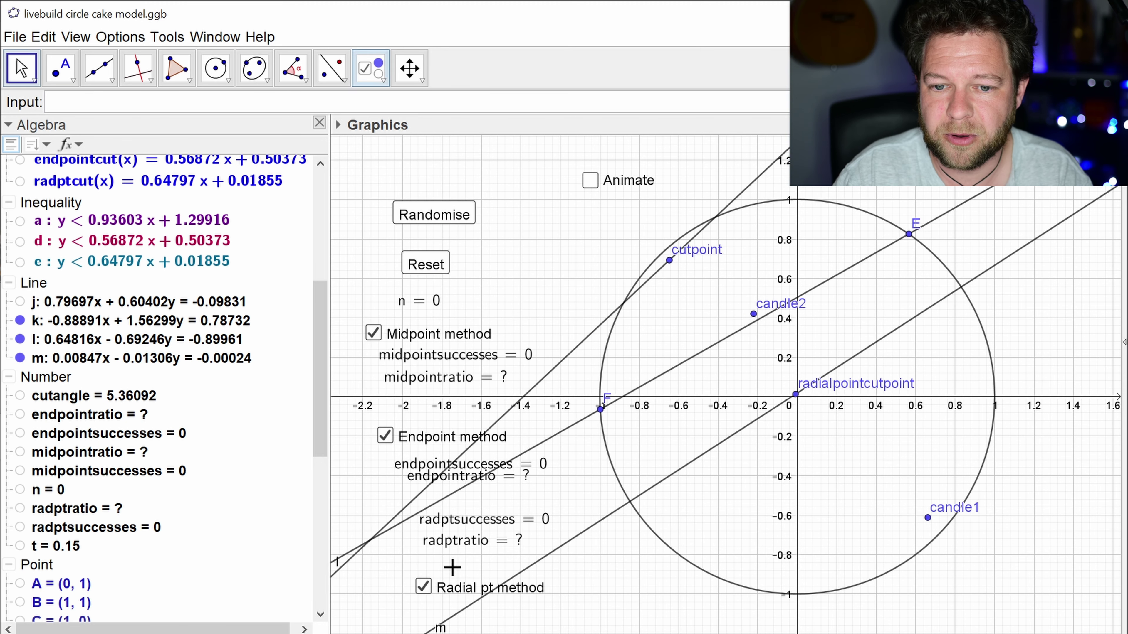
Step: Clear all three method check boxes to hide their cuts and briefly run the animation
click(423, 588)
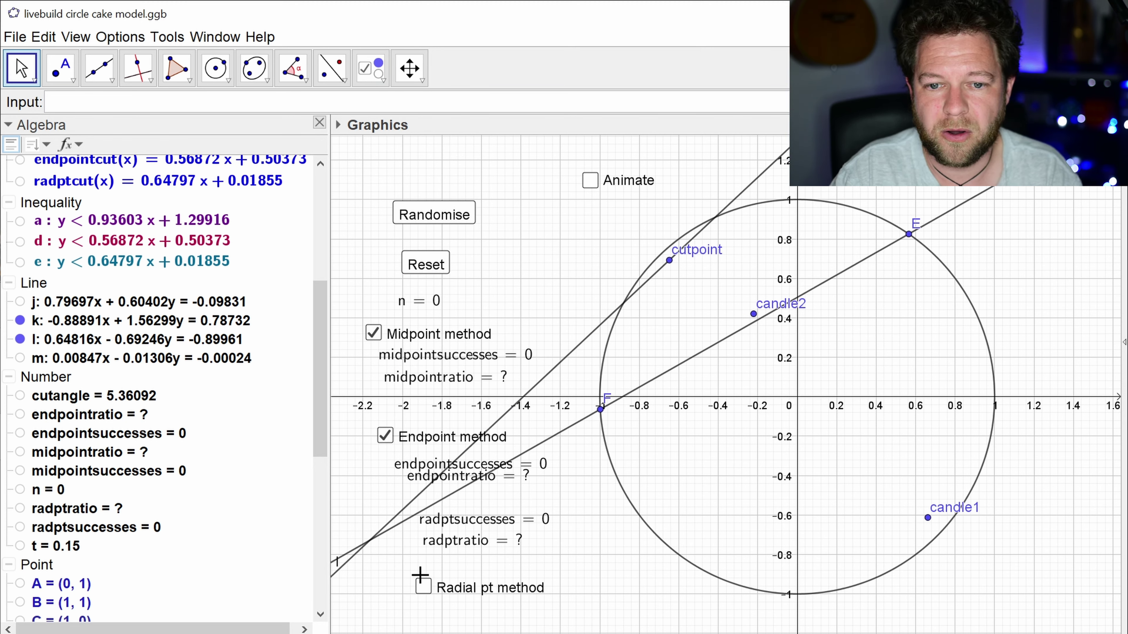
click(386, 442)
click(373, 333)
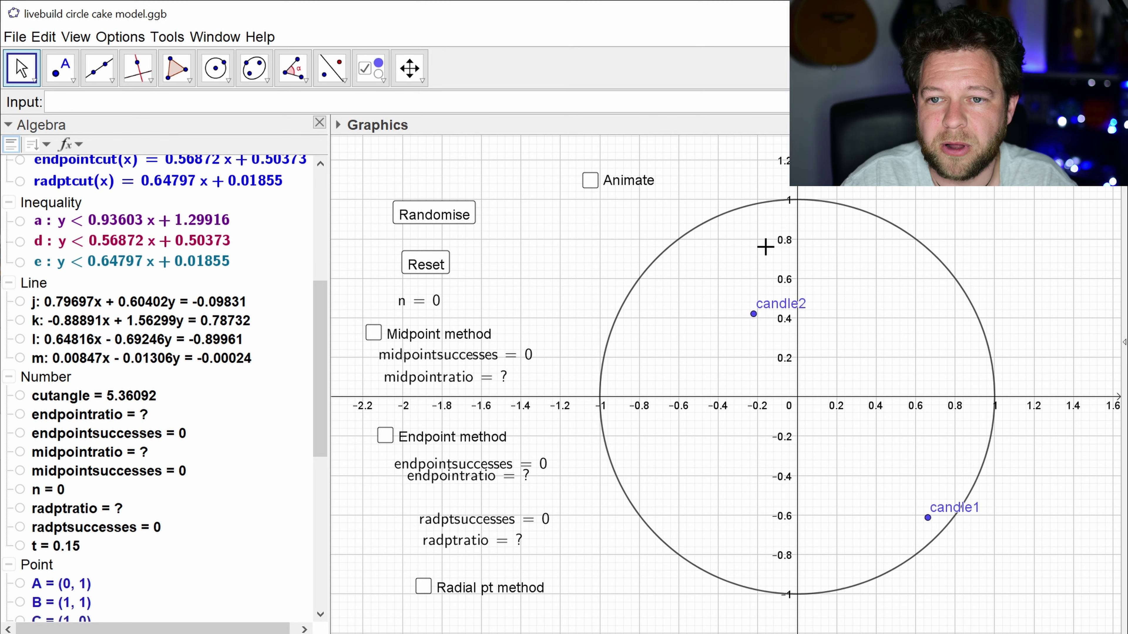
click(591, 180)
click(591, 180)
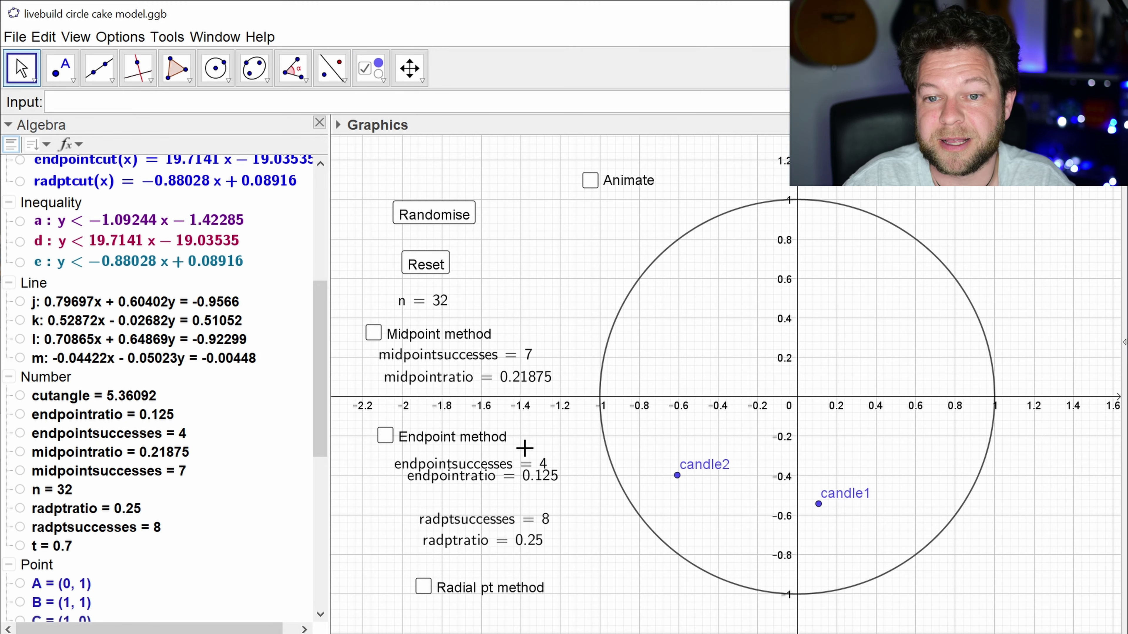
Step: Shift the endpoint and radptsuccesses texts away from the circle and stack the Randomise and Reset buttons above the other controls
drag(442, 471, 385, 485)
drag(435, 529, 392, 555)
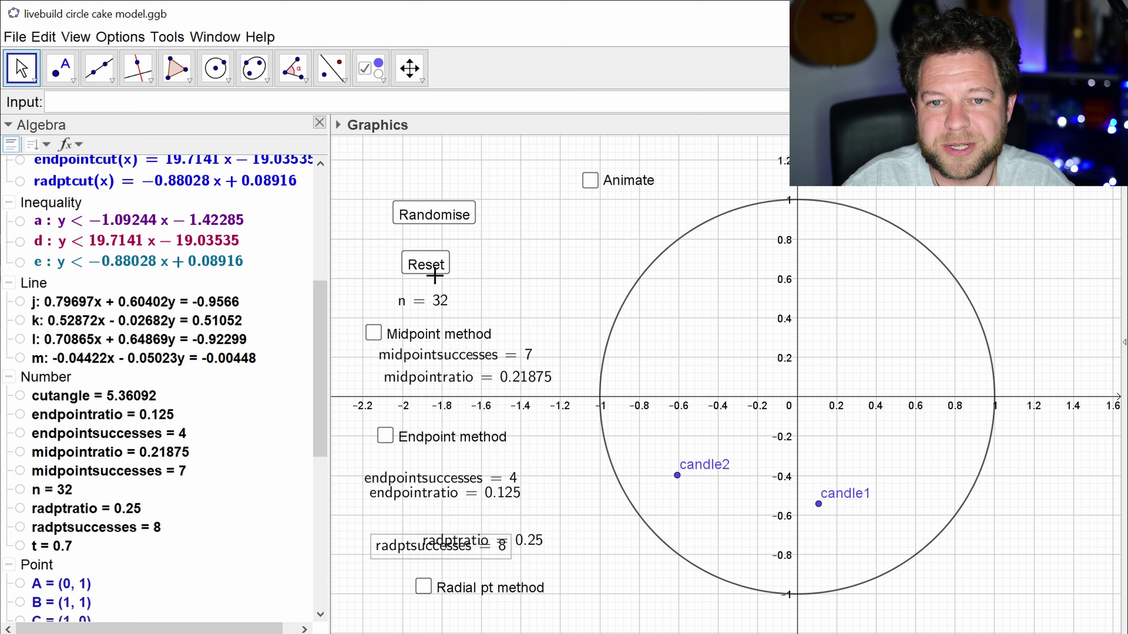
drag(435, 230, 406, 190)
drag(428, 274, 389, 223)
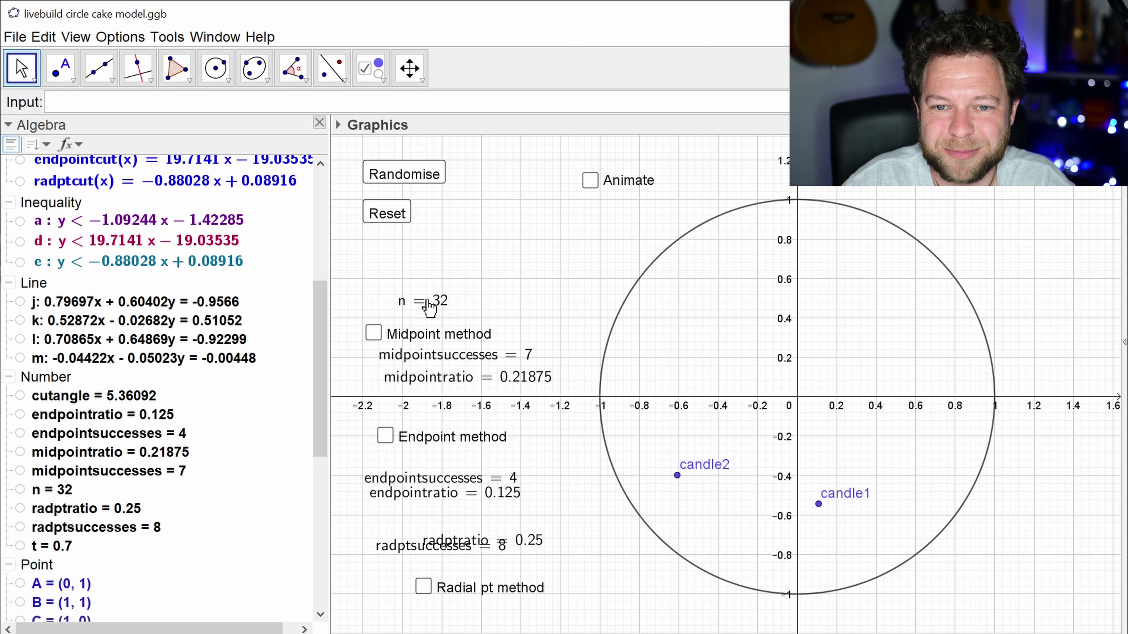
Step: Move the n text beside Randomise and line up the Midpoint method check box and its two texts beneath Reset
drag(429, 306, 517, 180)
drag(411, 341, 409, 257)
drag(418, 355, 403, 274)
drag(432, 379, 410, 298)
Step: Align the Endpoint method check box and its two texts below the midpoint group, fixing both texts' absolute position on screen
drag(425, 439, 411, 369)
drag(441, 487, 440, 440)
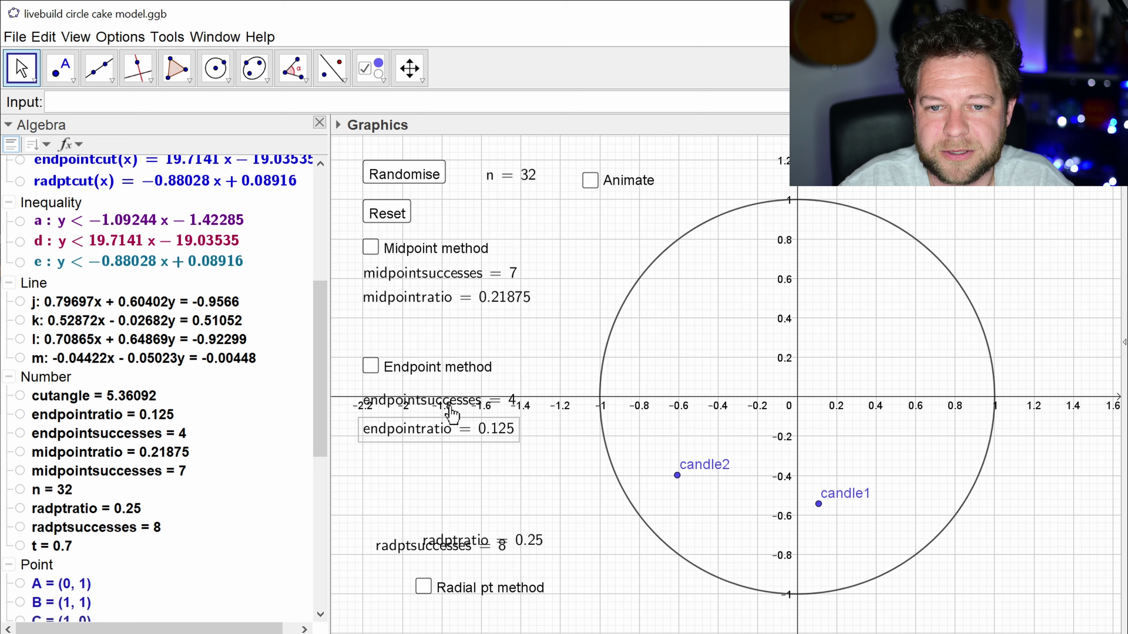
right_click(448, 401)
click(494, 468)
right_click(433, 433)
click(511, 515)
Step: Align the Radial pt method check box above radptsuccesses and radptratio below the endpoint group, fixing both texts' absolute position on screen
drag(443, 595, 393, 504)
drag(431, 553, 397, 517)
drag(421, 599, 408, 544)
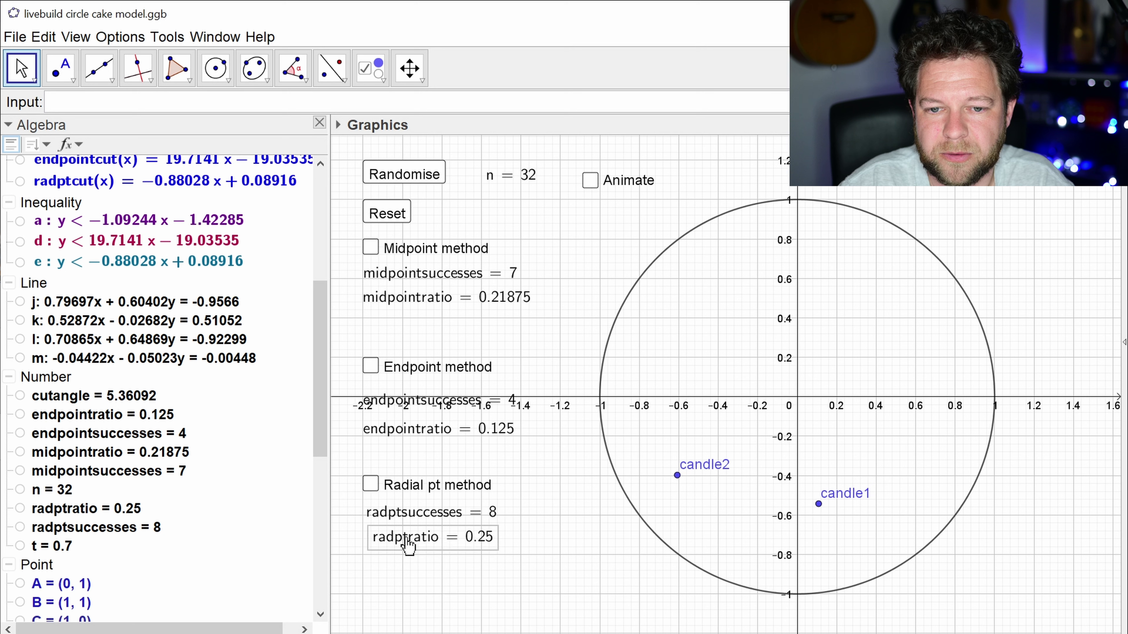
right_click(422, 515)
click(513, 604)
right_click(433, 534)
click(486, 620)
click(576, 282)
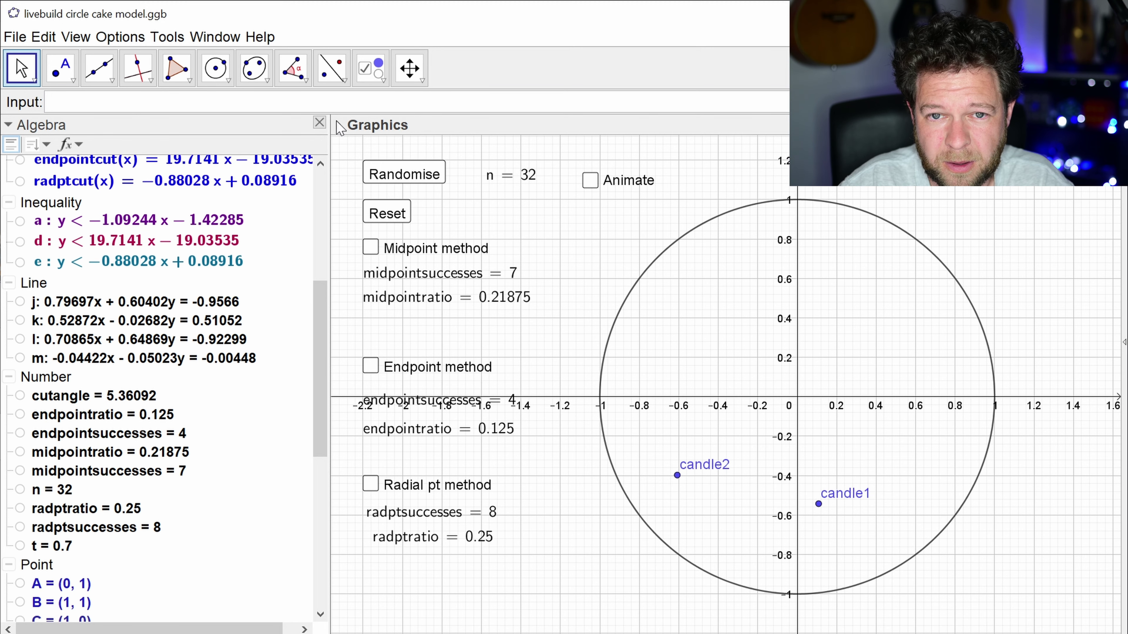
Step: Hide the grid and axes in the graphics view and shift the circle farther away from the controls
click(338, 126)
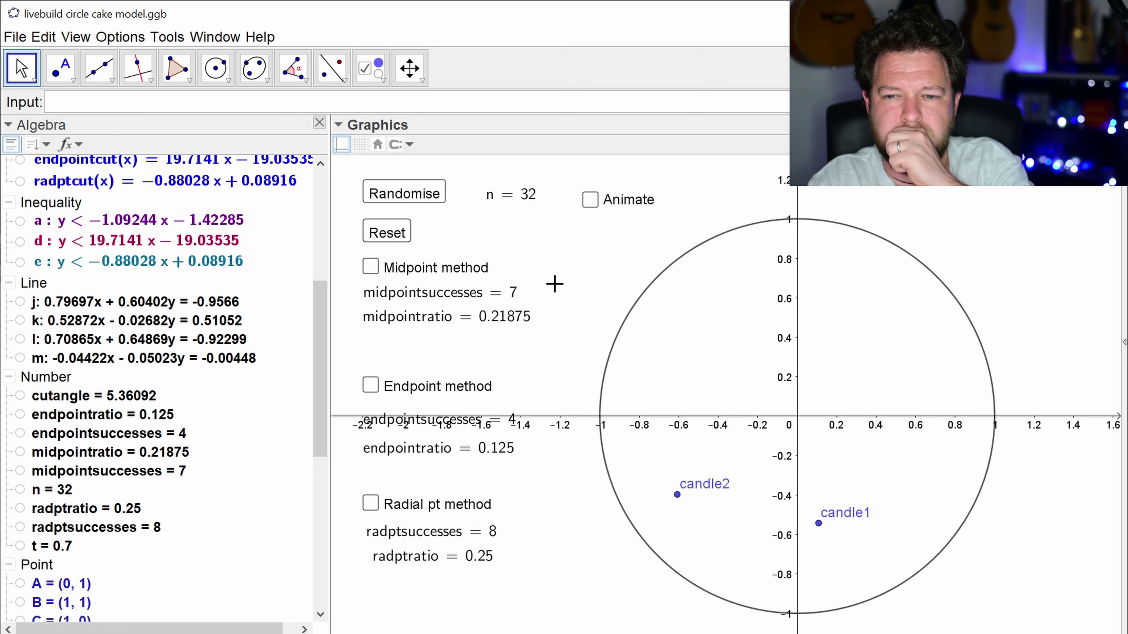
click(344, 146)
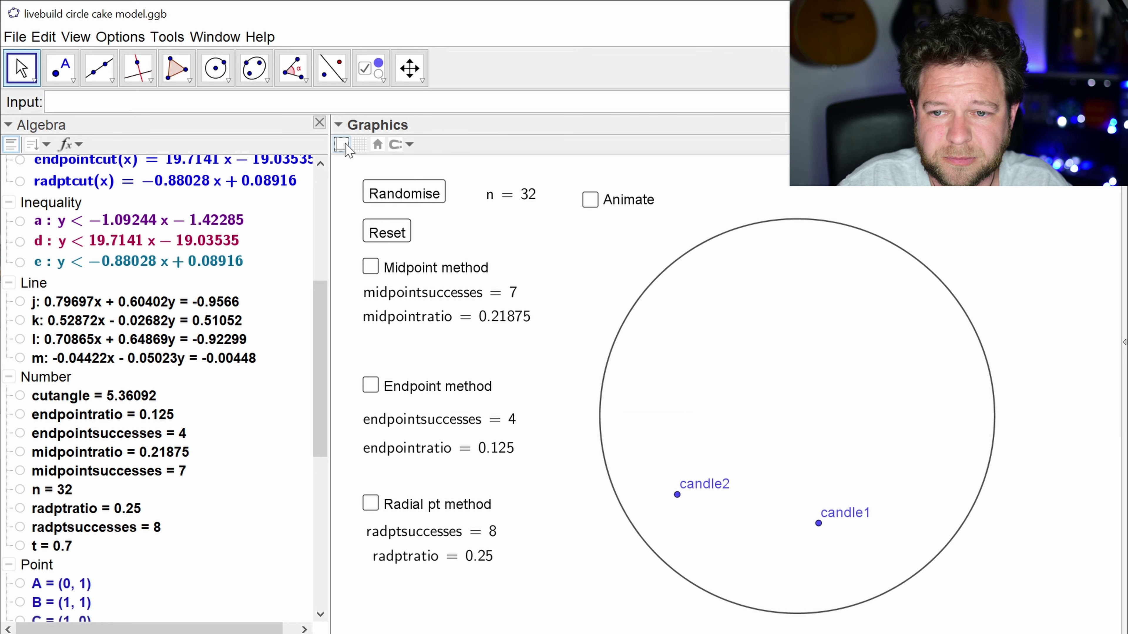
drag(765, 322, 802, 321)
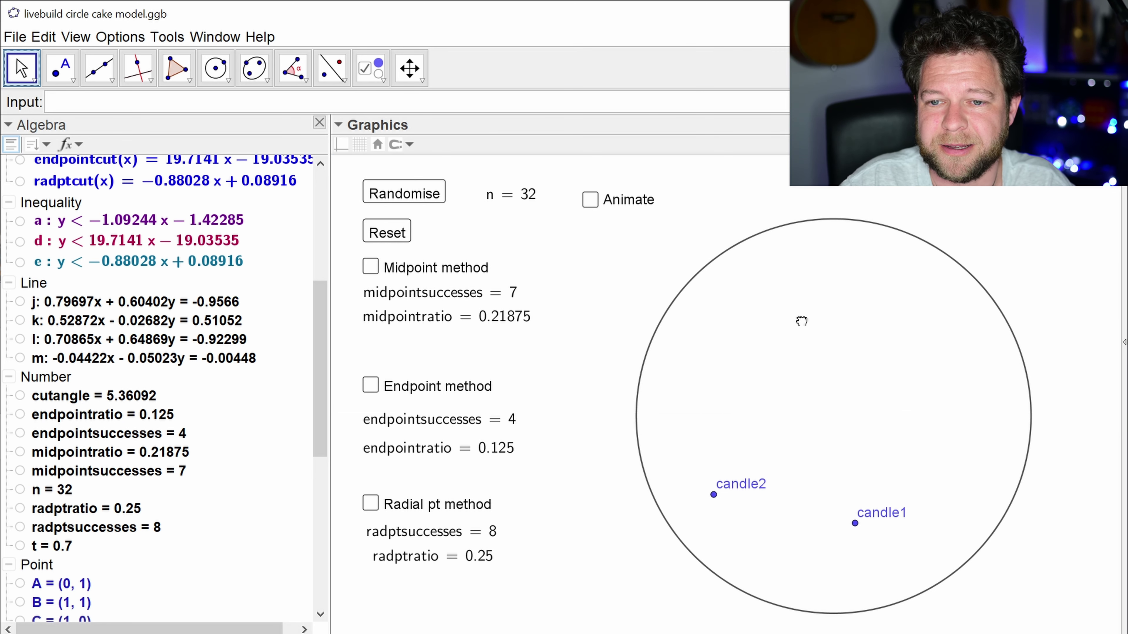
Step: Briefly run the animation and reset all the counters
click(590, 199)
click(590, 200)
click(387, 231)
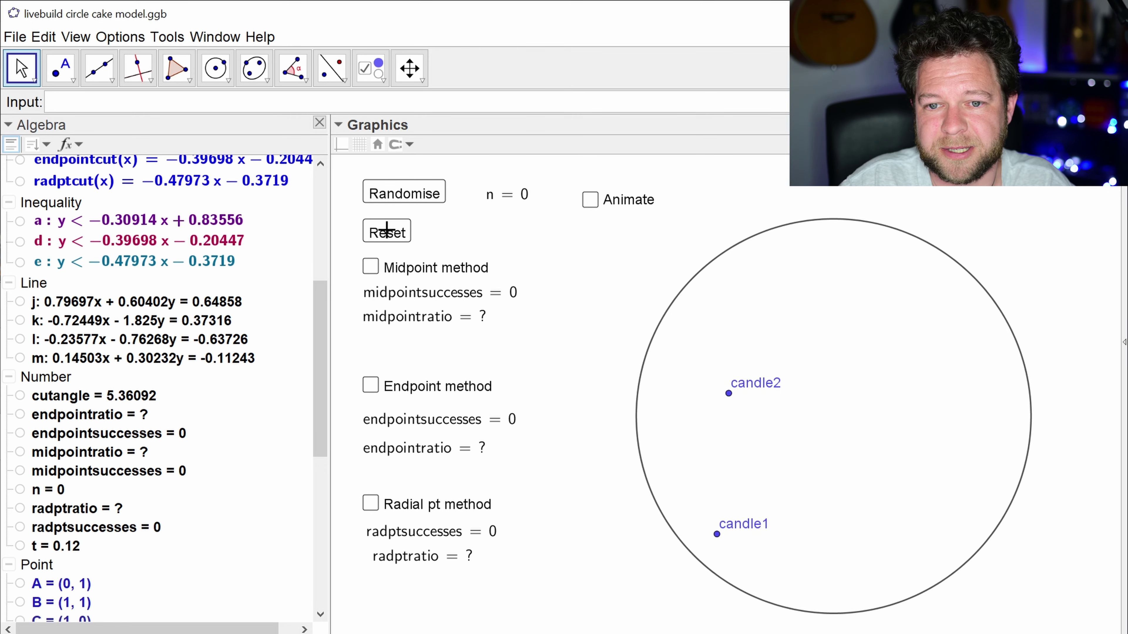
Step: Save the file and switch the Midpoint method check box on and off to test its cut line
click(15, 37)
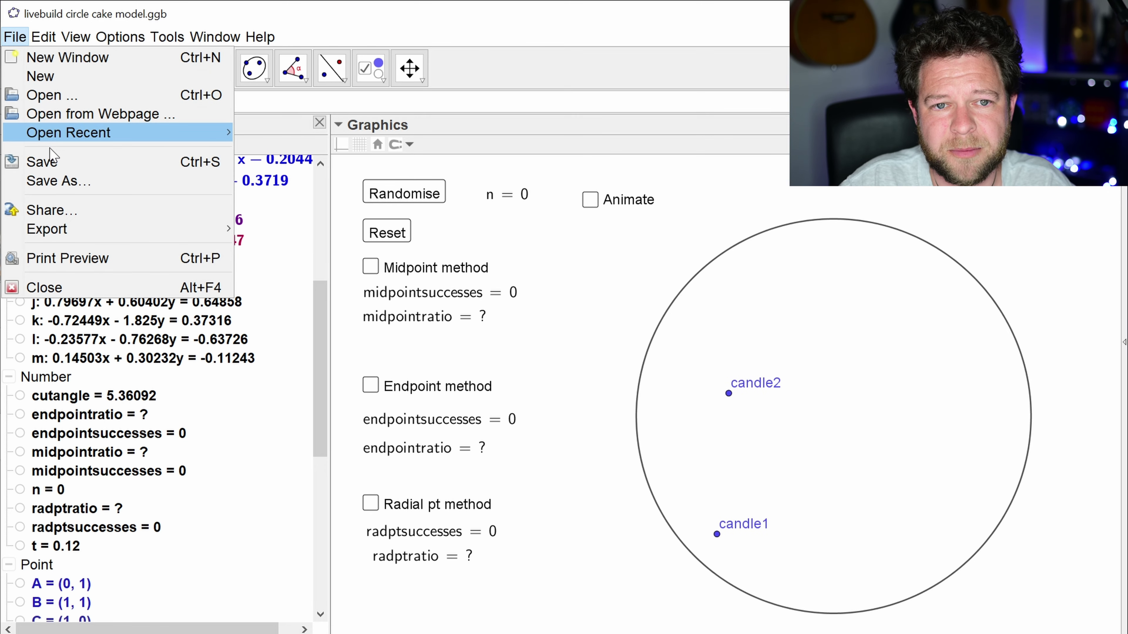
click(51, 163)
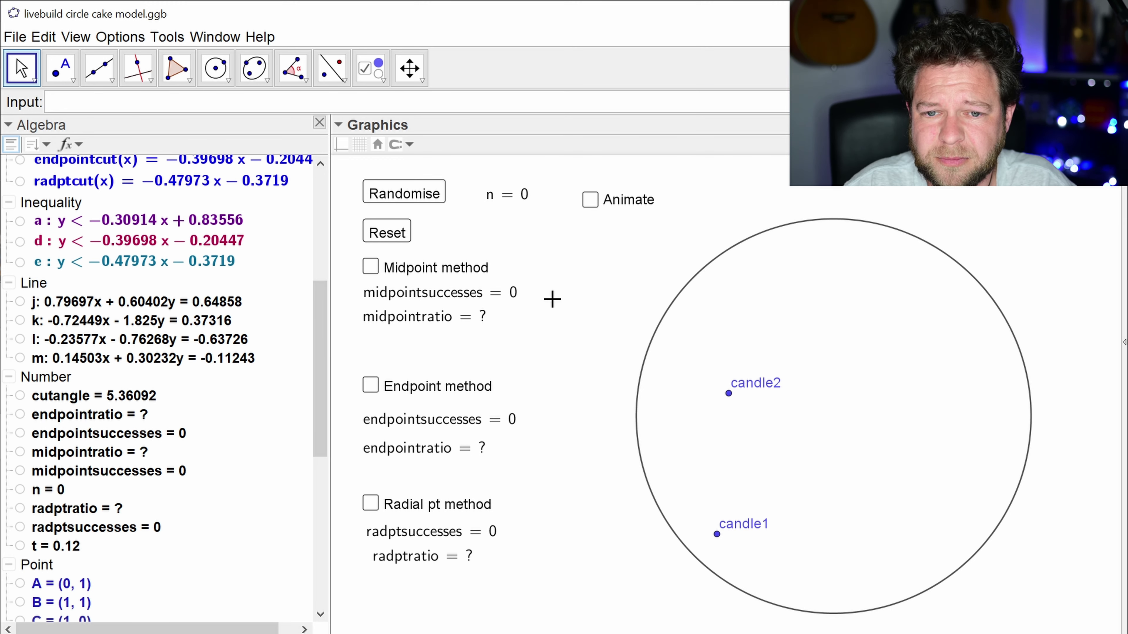
click(371, 267)
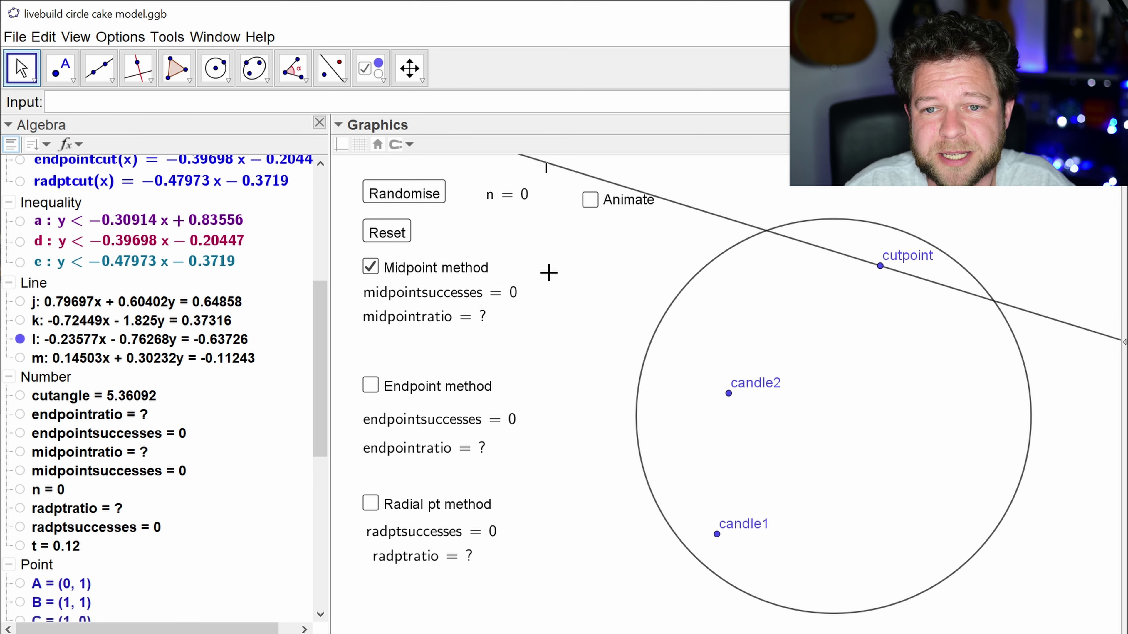
click(376, 268)
right_click(528, 250)
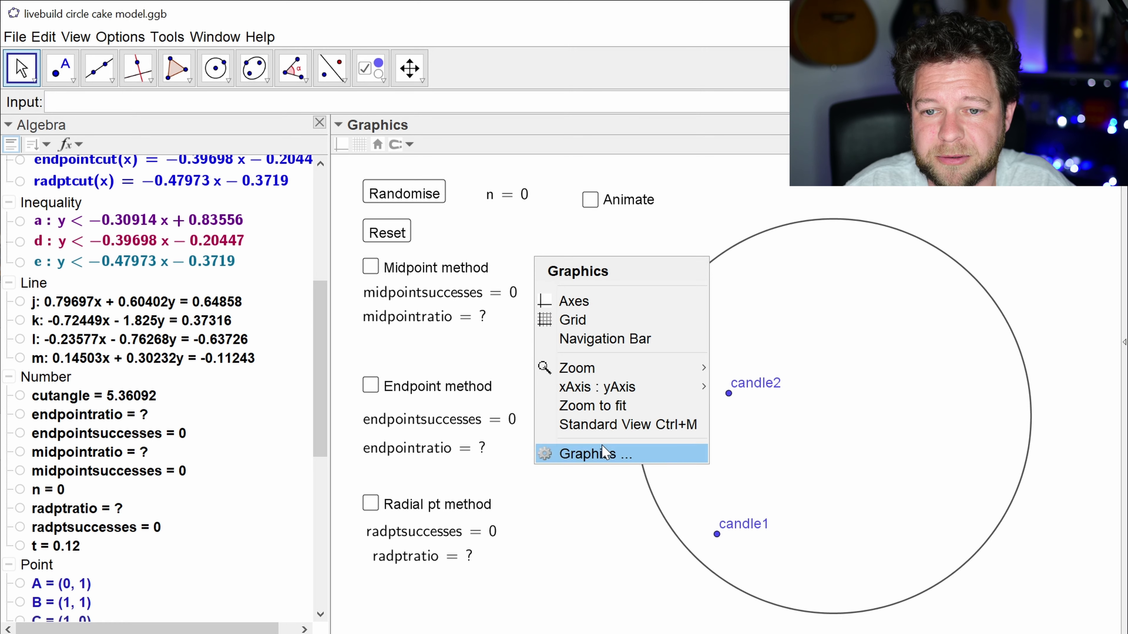
click(606, 453)
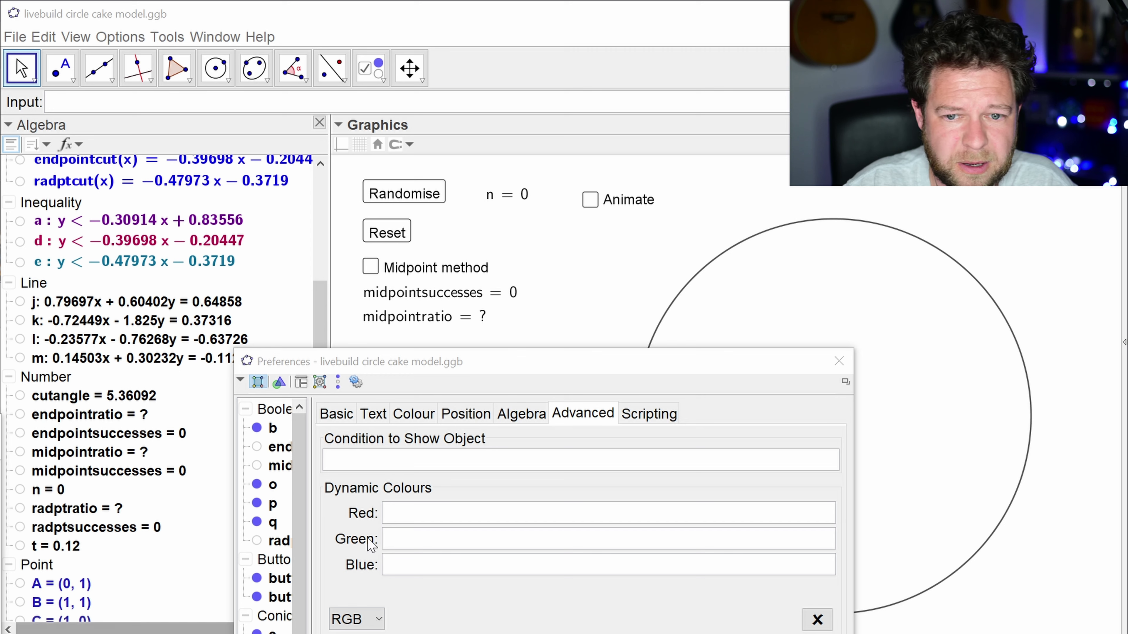
click(417, 515)
text(27)
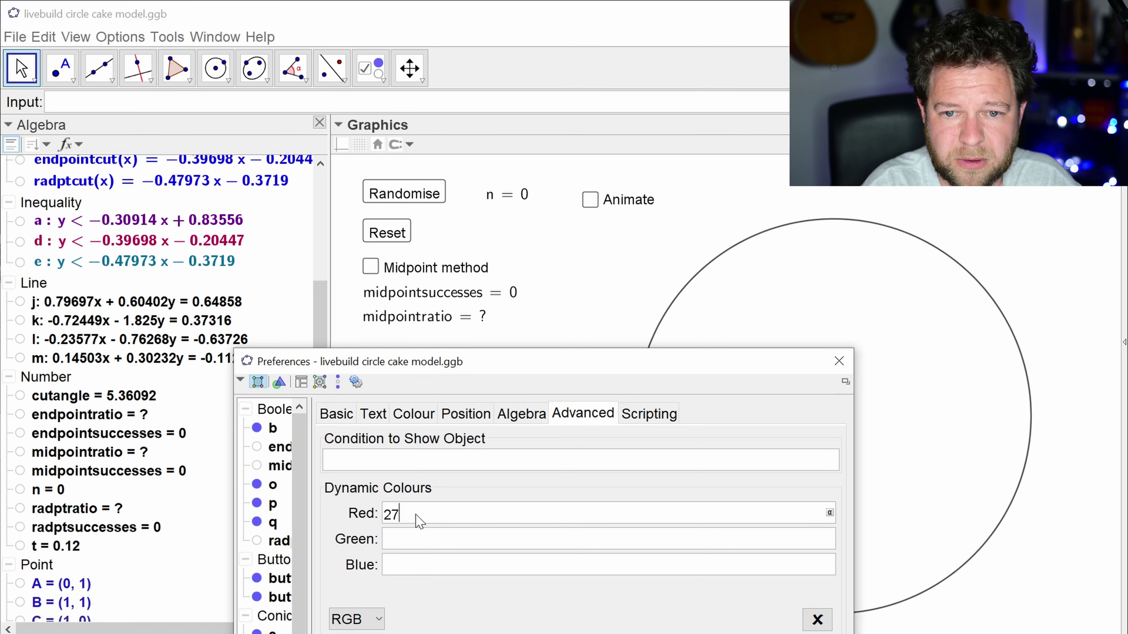
key(BackSpace)
key(BackSpace)
key(Escape)
right_click(565, 479)
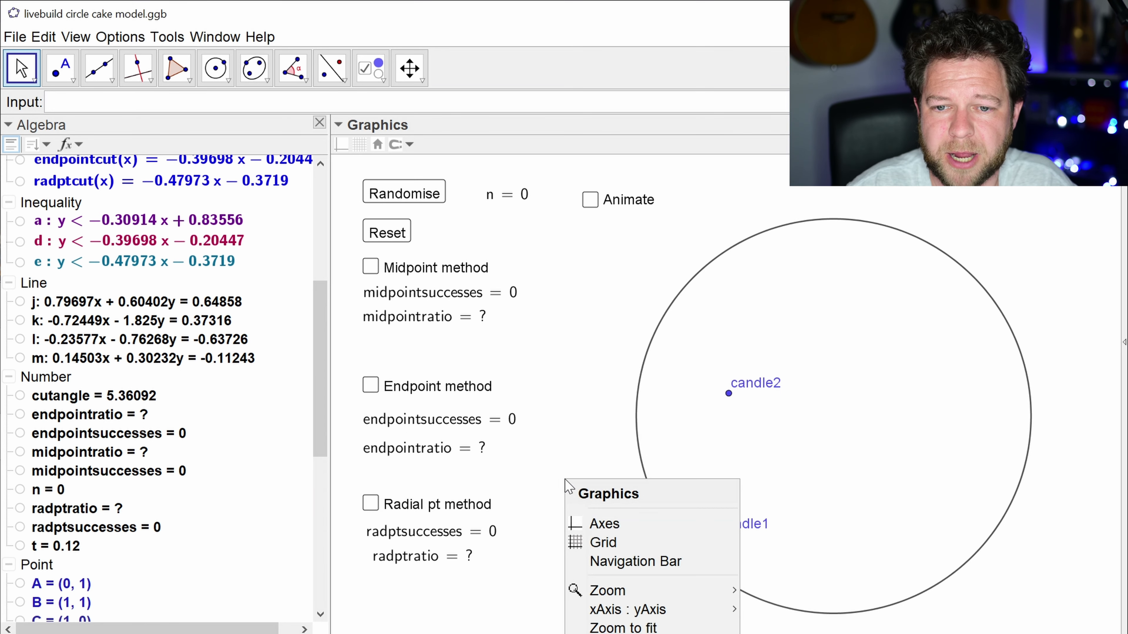
click(604, 631)
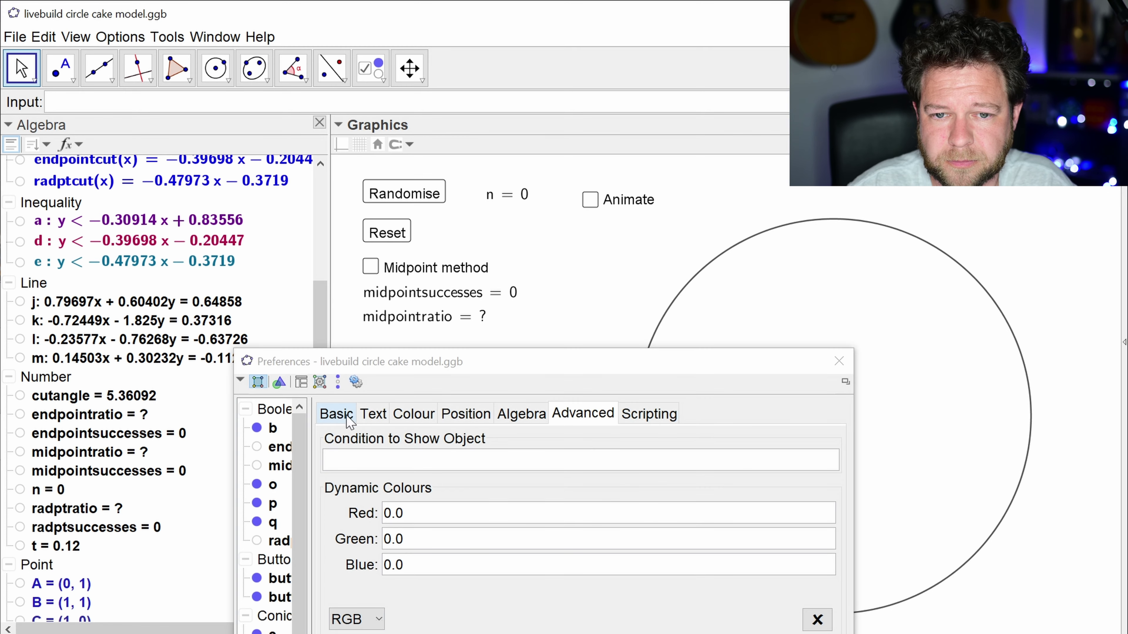
click(336, 414)
click(555, 292)
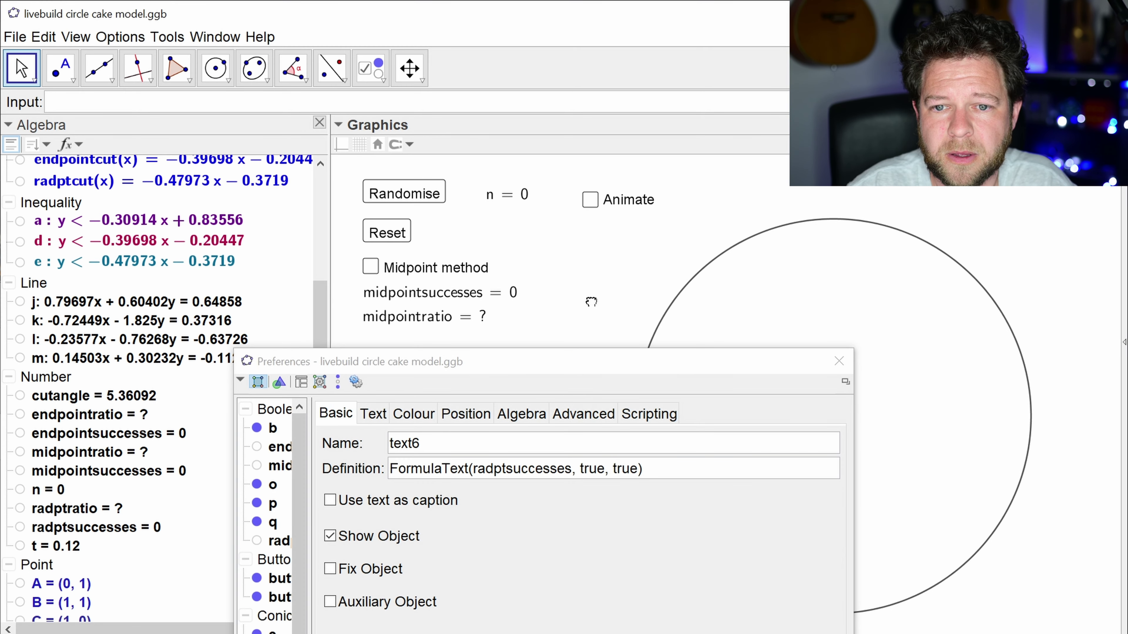
click(748, 333)
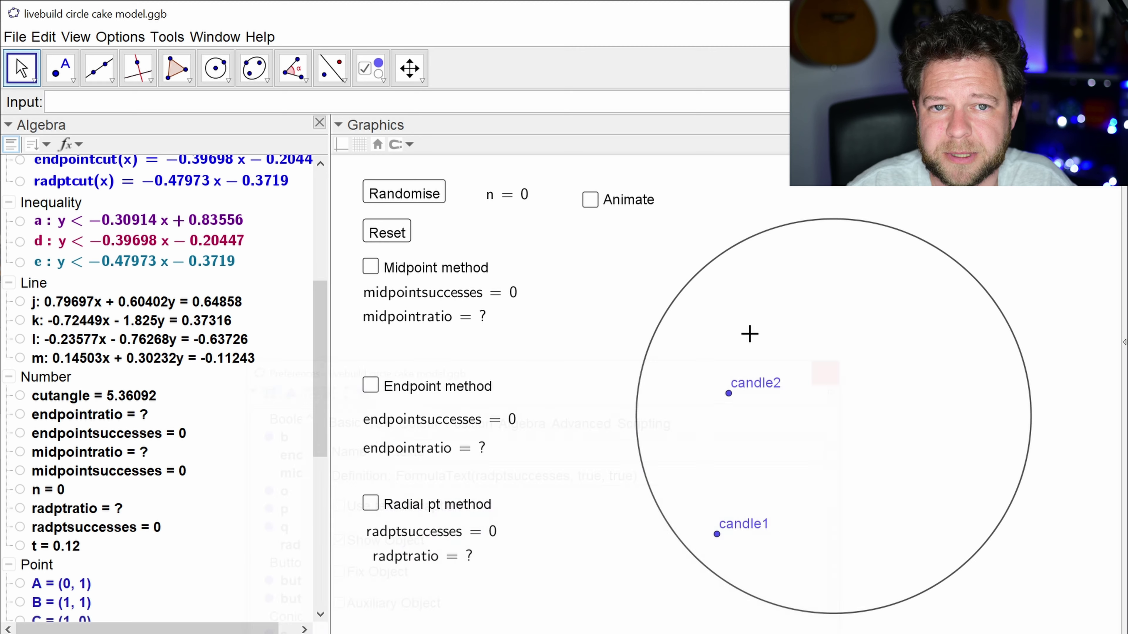
Step: Set the graphics view's background to a custom dark purple with red 27, green 0 and blue 68
right_click(604, 280)
click(653, 478)
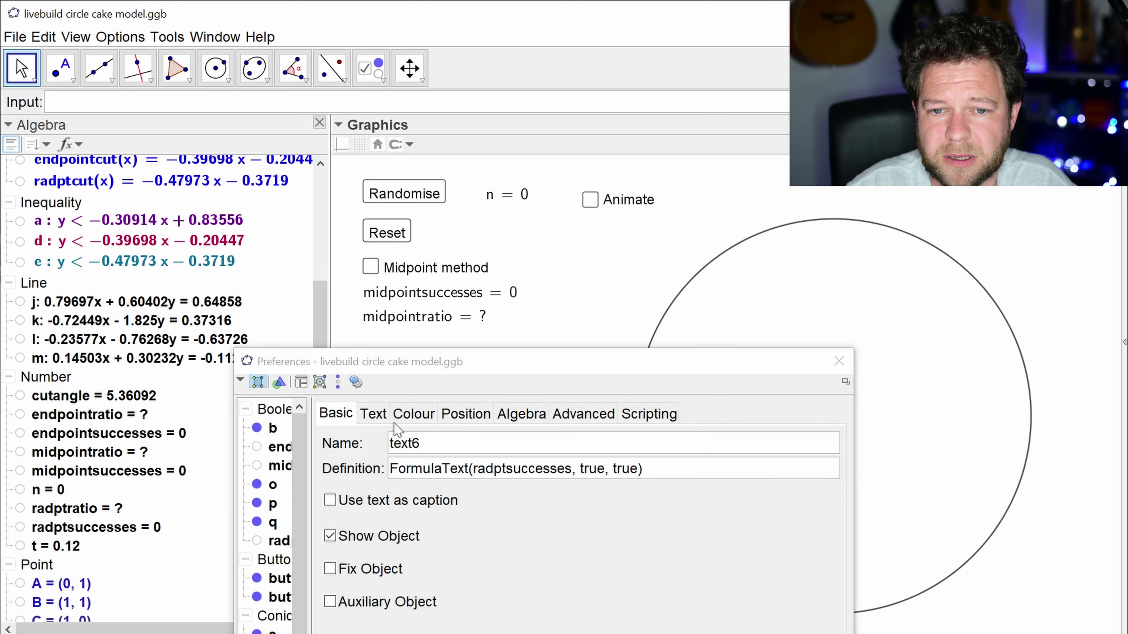
click(279, 383)
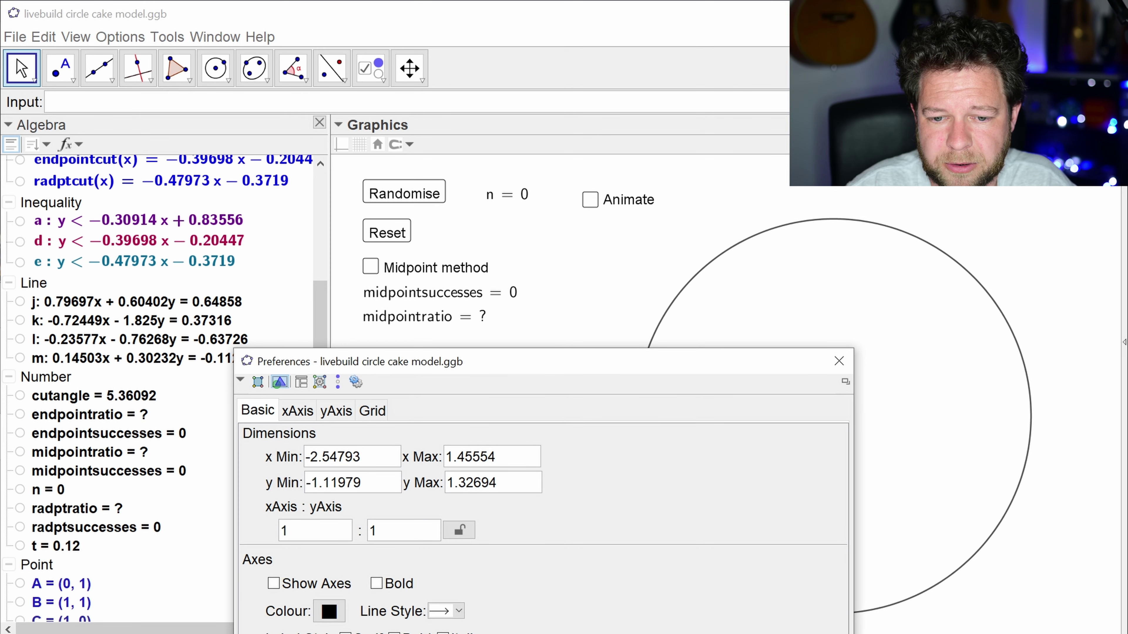
click(329, 611)
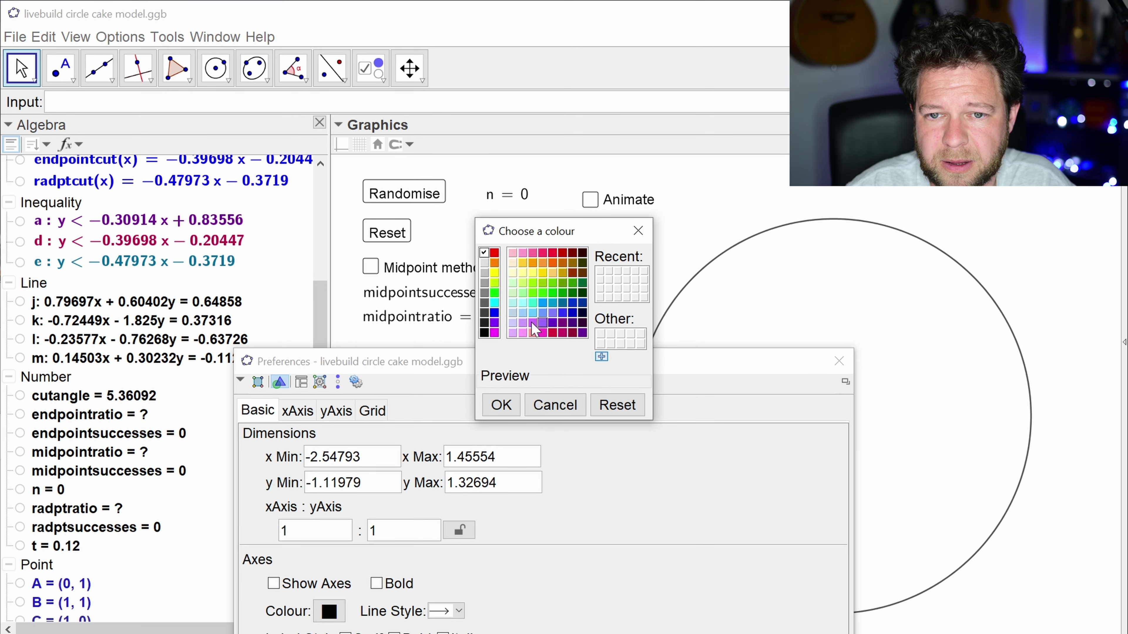
click(484, 322)
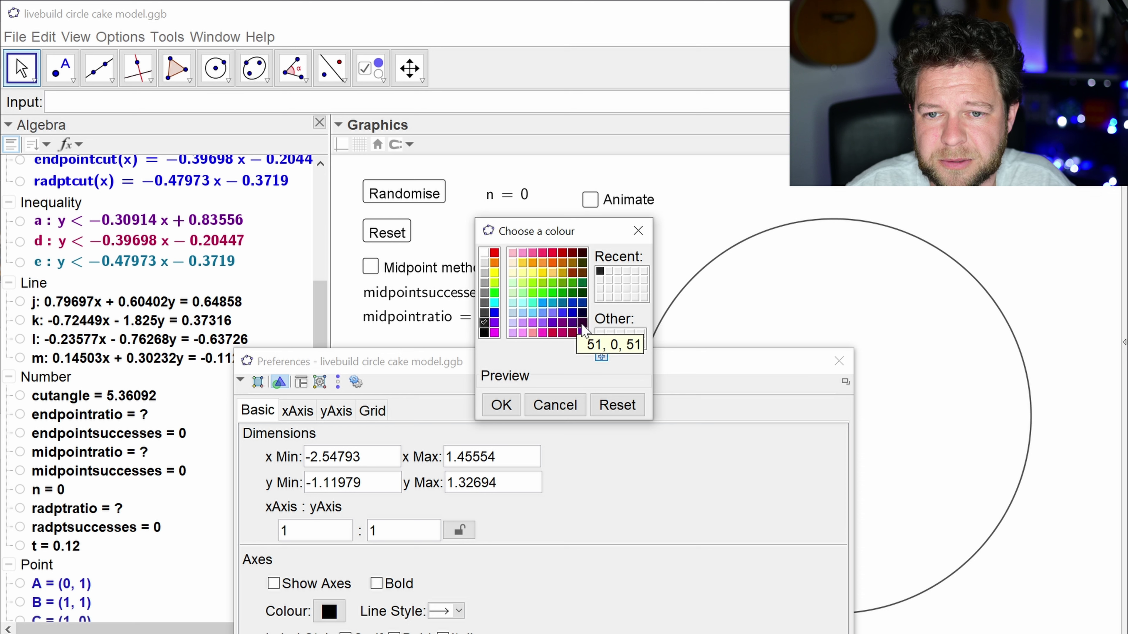
click(600, 360)
double_click(644, 254)
text(27)
double_click(644, 297)
text(0)
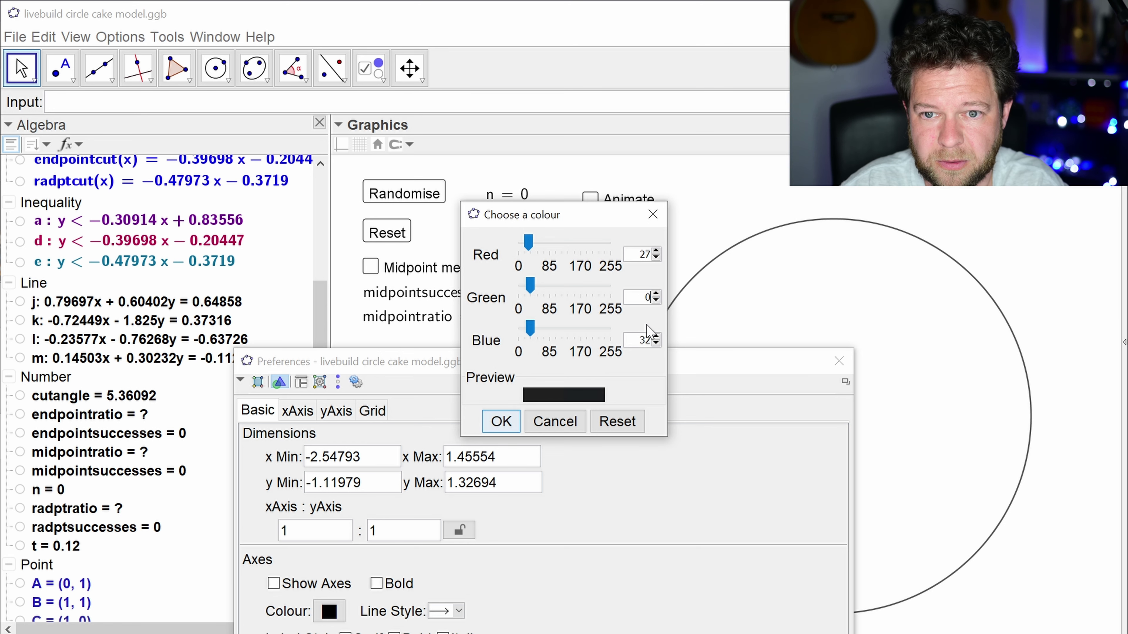
double_click(643, 340)
text(68)
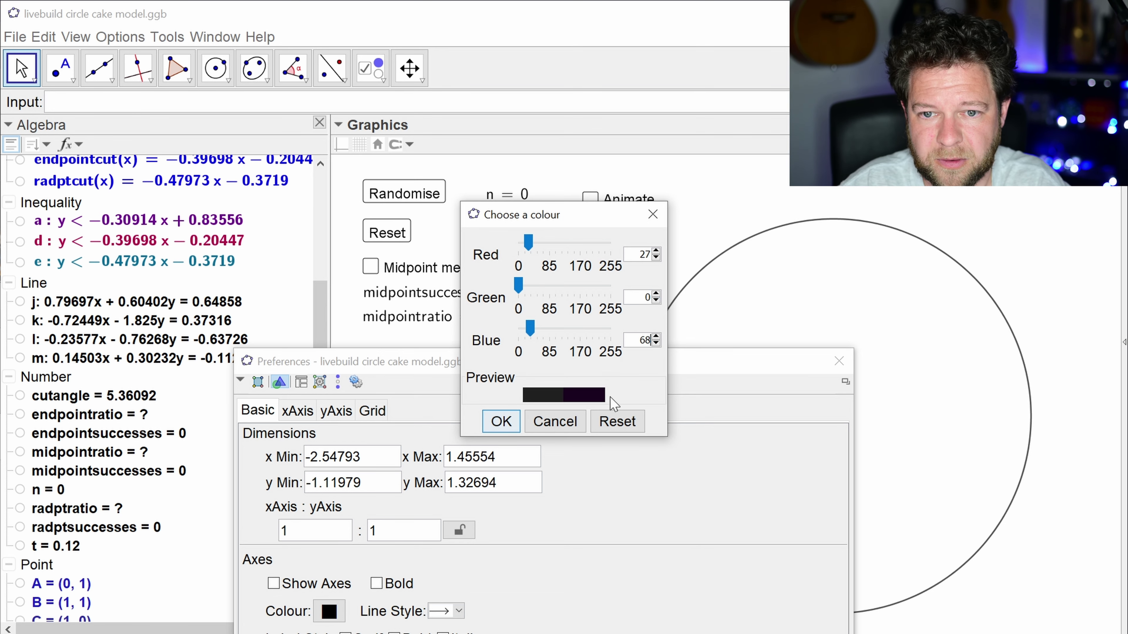
click(501, 421)
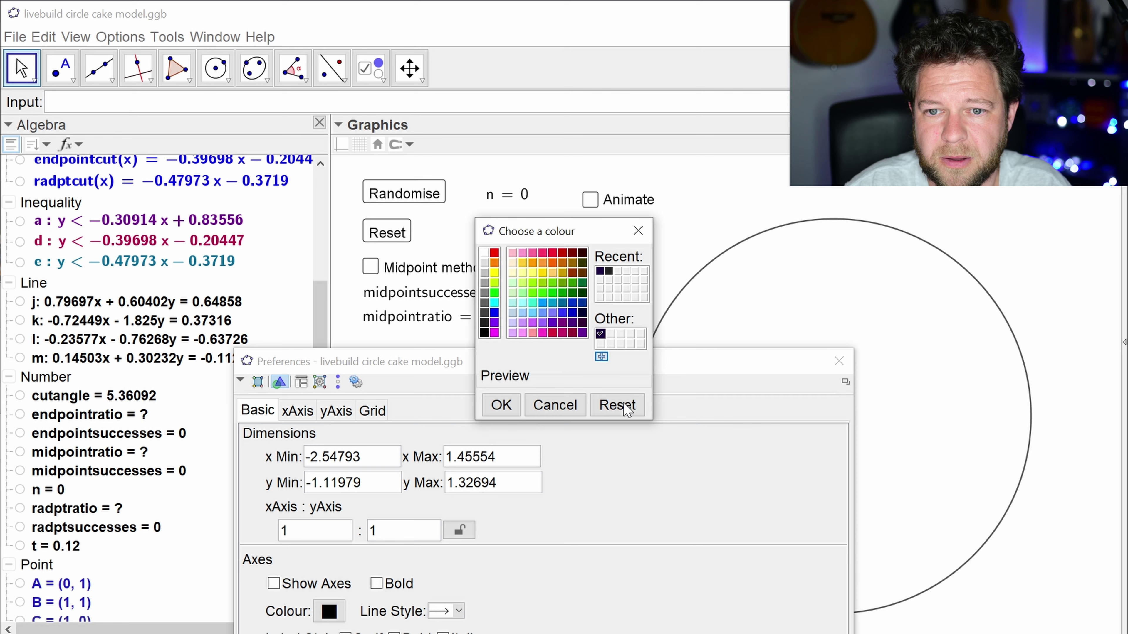
click(501, 405)
drag(647, 366, 557, 631)
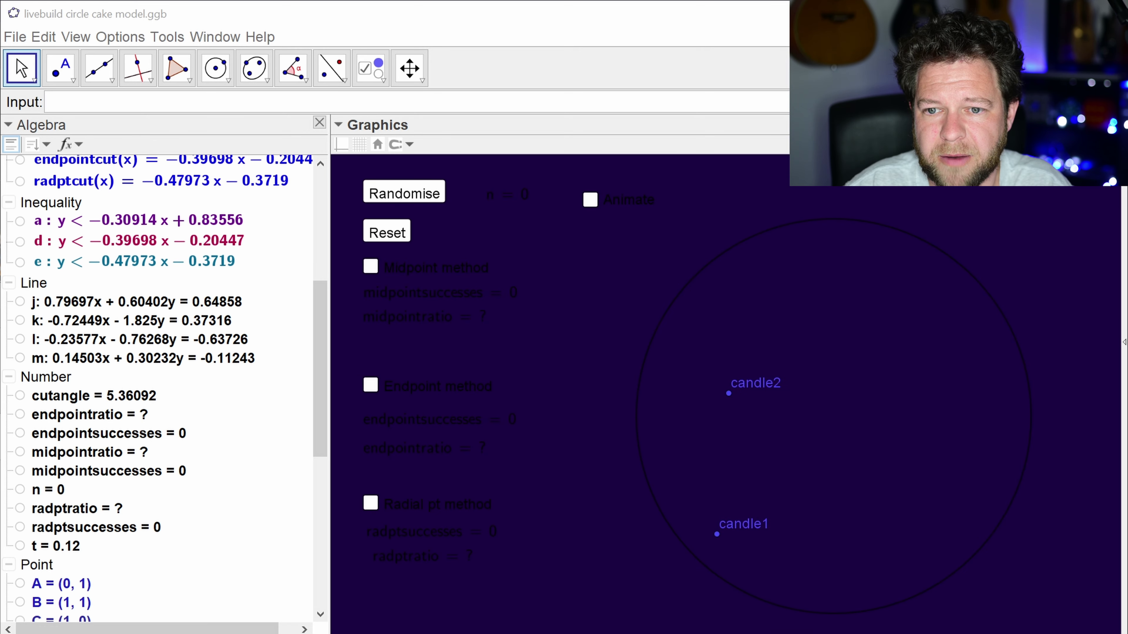
Step: Change the circle's outline colour to white
right_click(934, 253)
key(Escape)
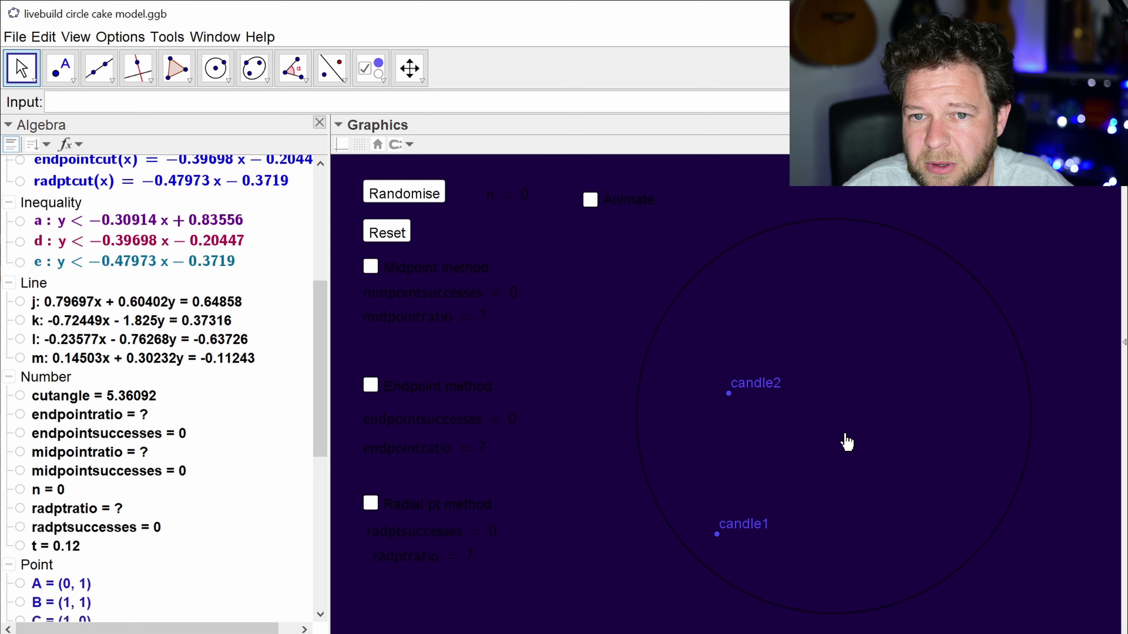
click(356, 144)
click(341, 193)
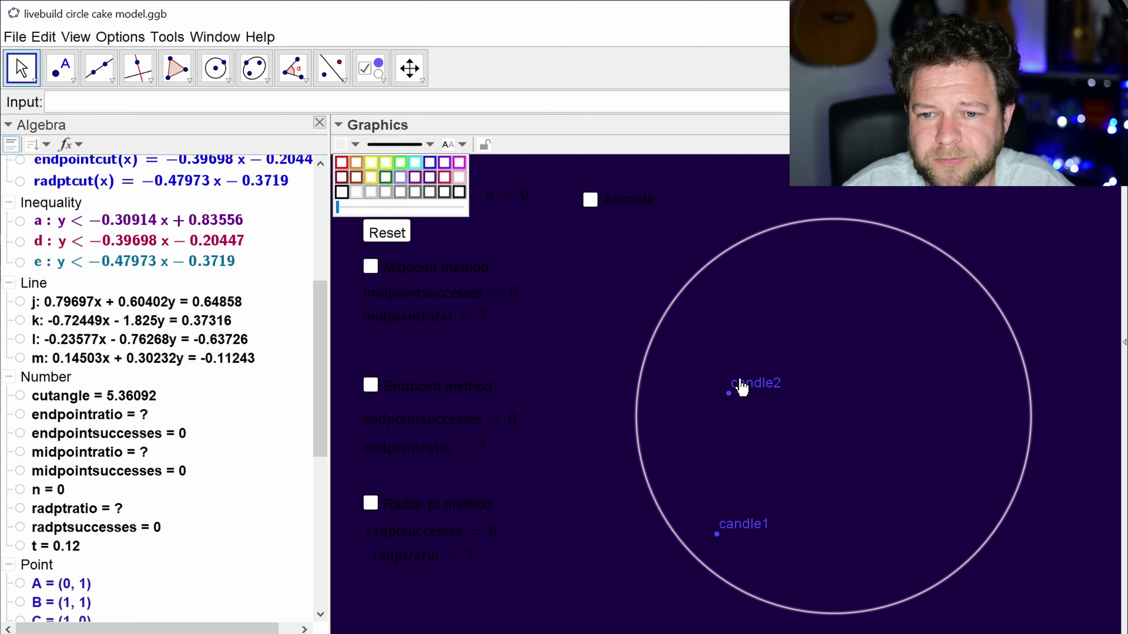
Step: Select the points candle1 and candle2 together and colour them white
drag(693, 361, 800, 558)
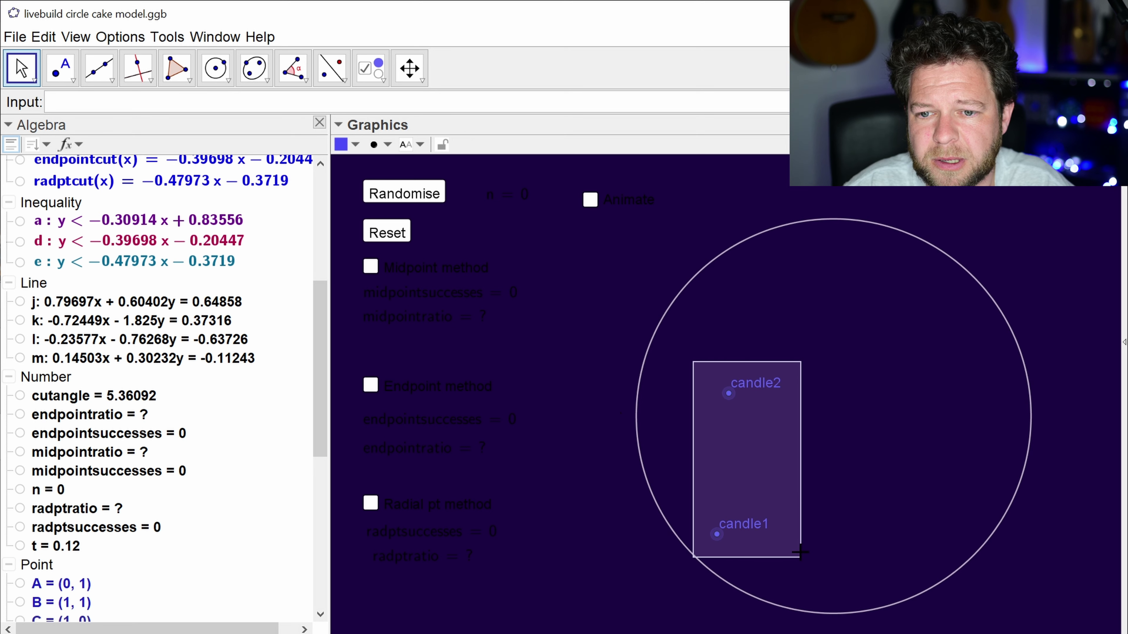
click(356, 144)
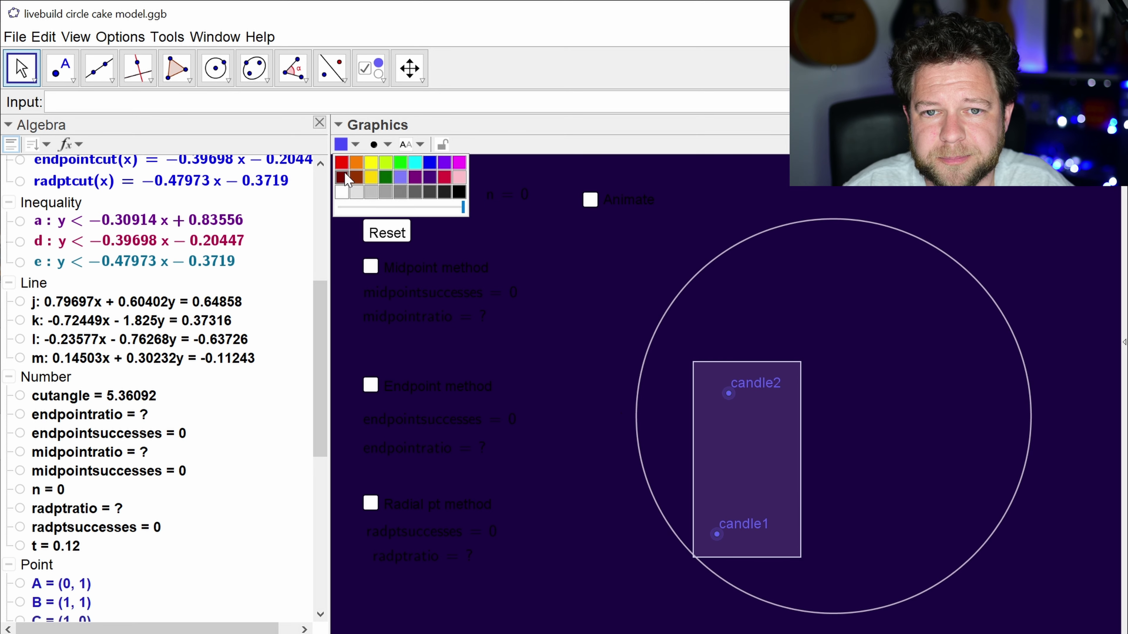
click(342, 192)
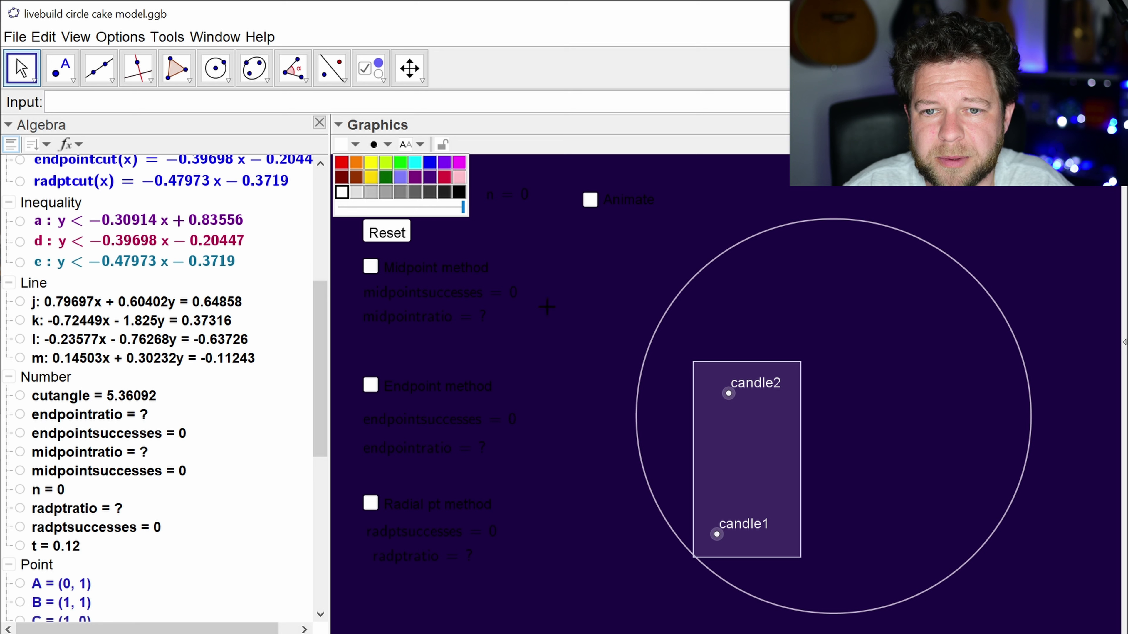
key(Escape)
Step: Colour the three method check boxes, their successes and ratio texts, the n text and the Animate check box white
drag(636, 613, 344, 249)
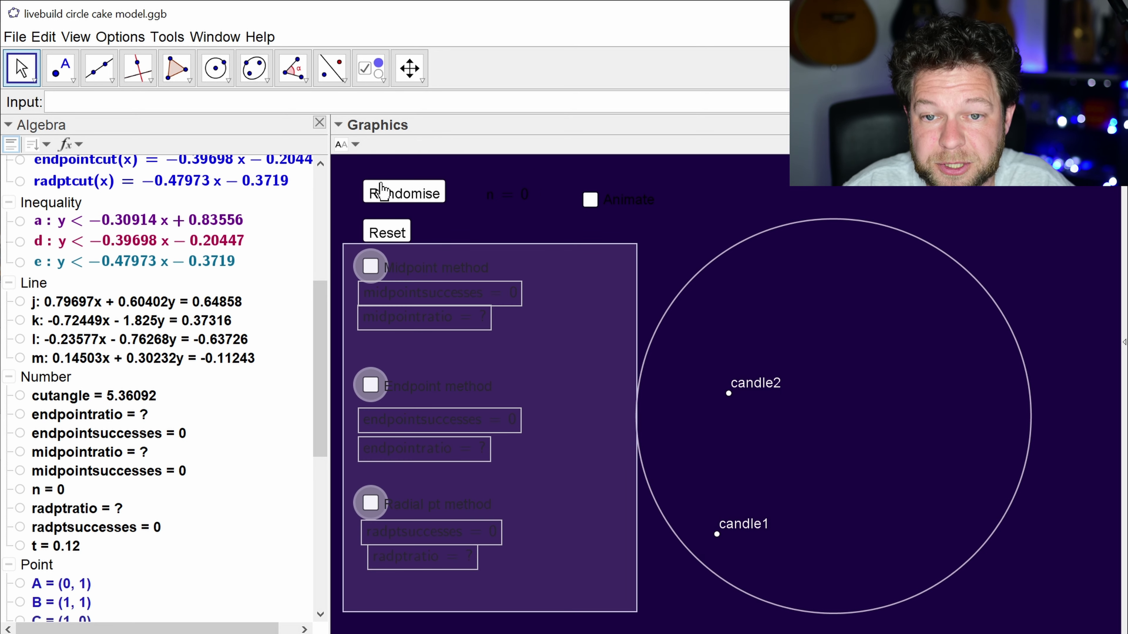
click(343, 144)
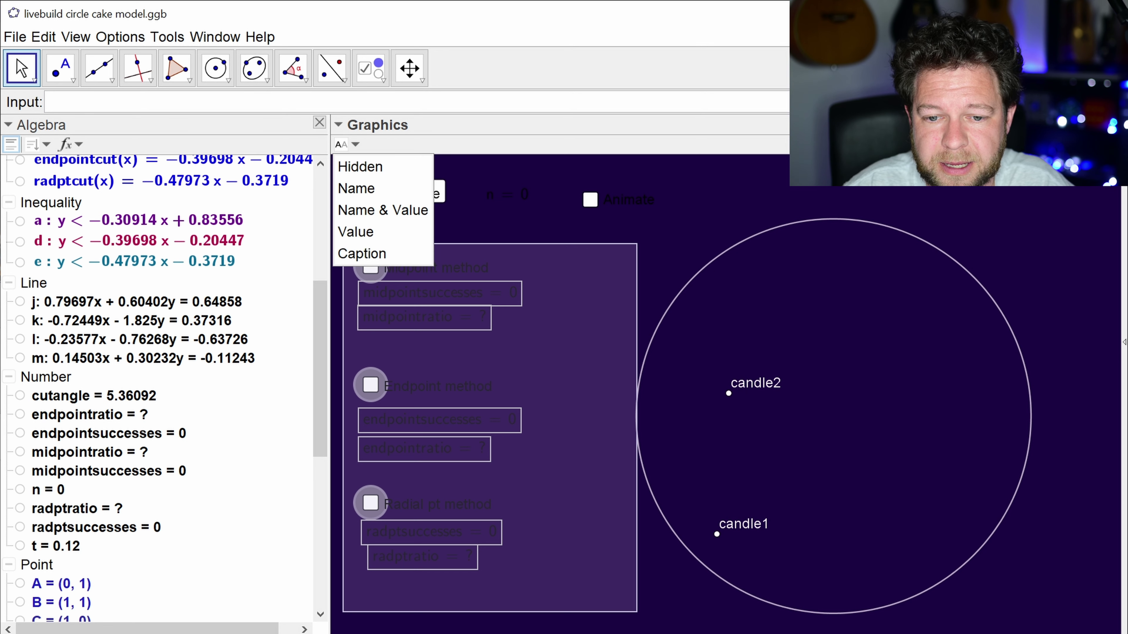
key(Escape)
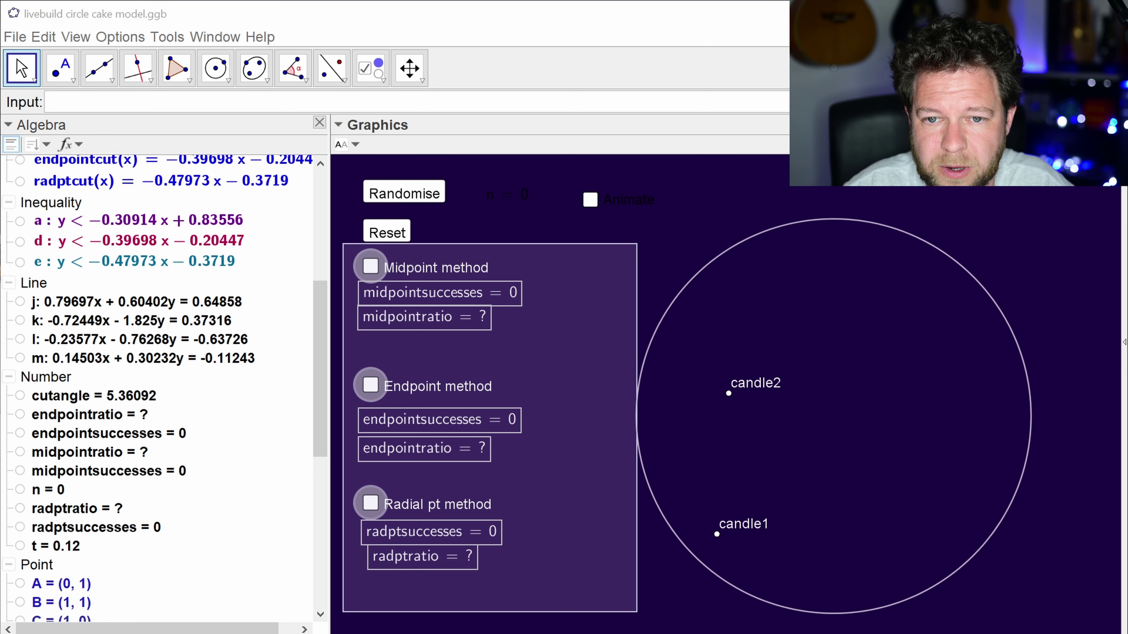
drag(426, 162, 765, 274)
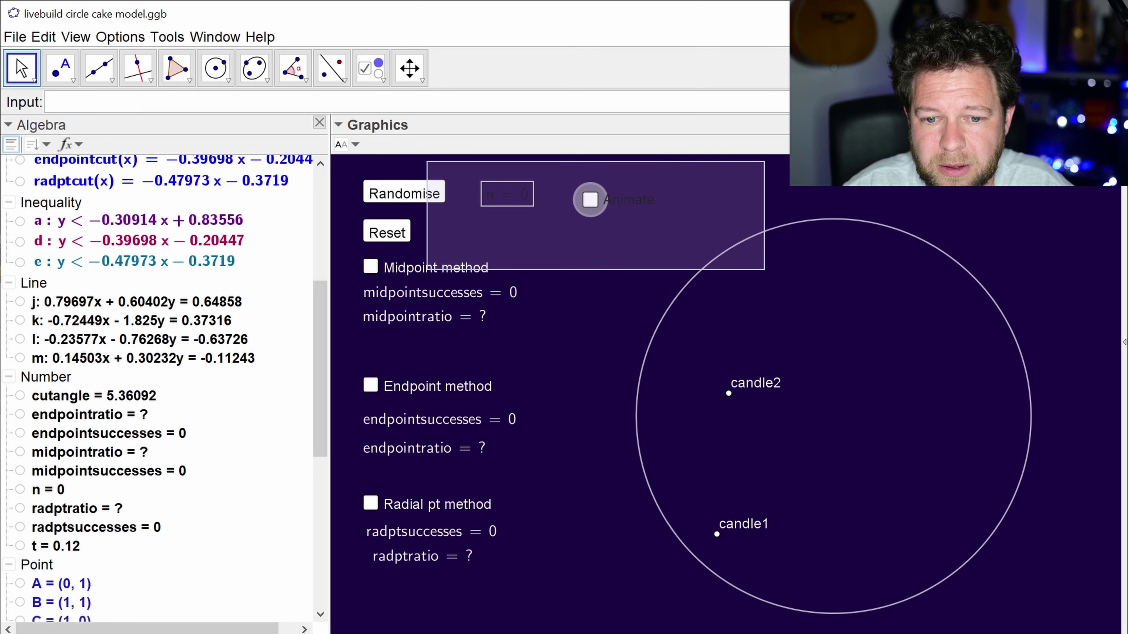
key(ctrl+e)
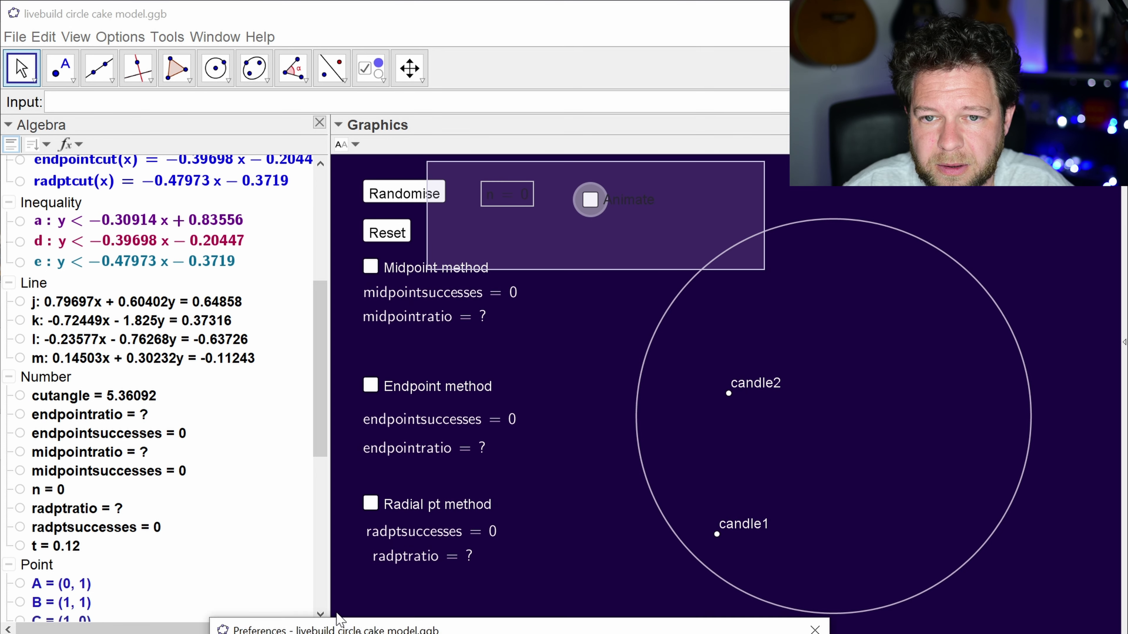
click(177, 485)
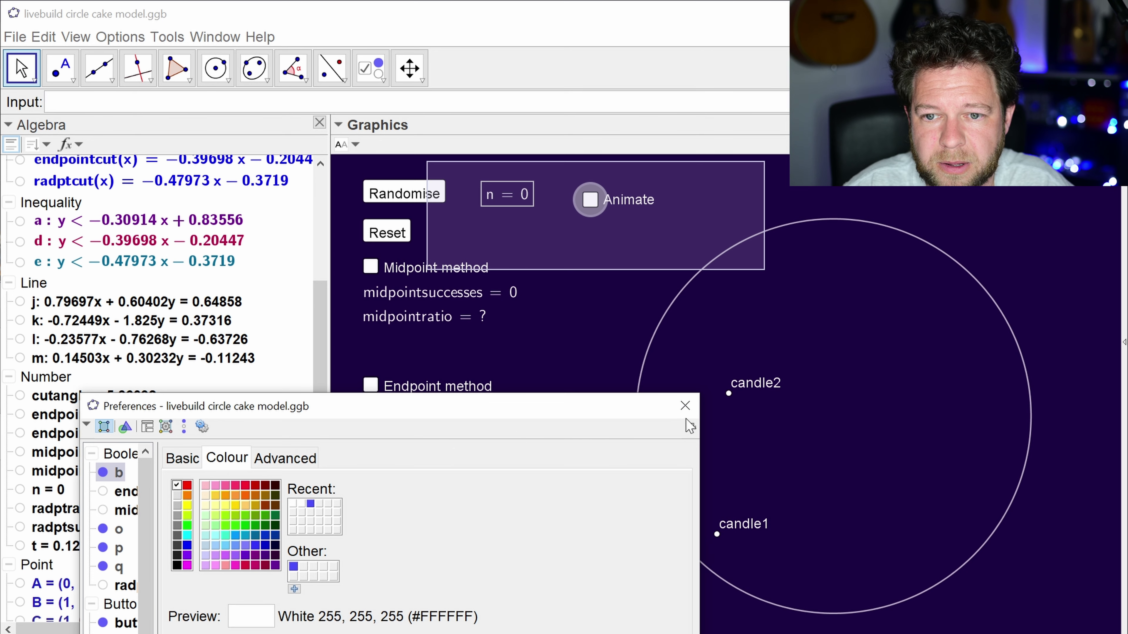
click(684, 406)
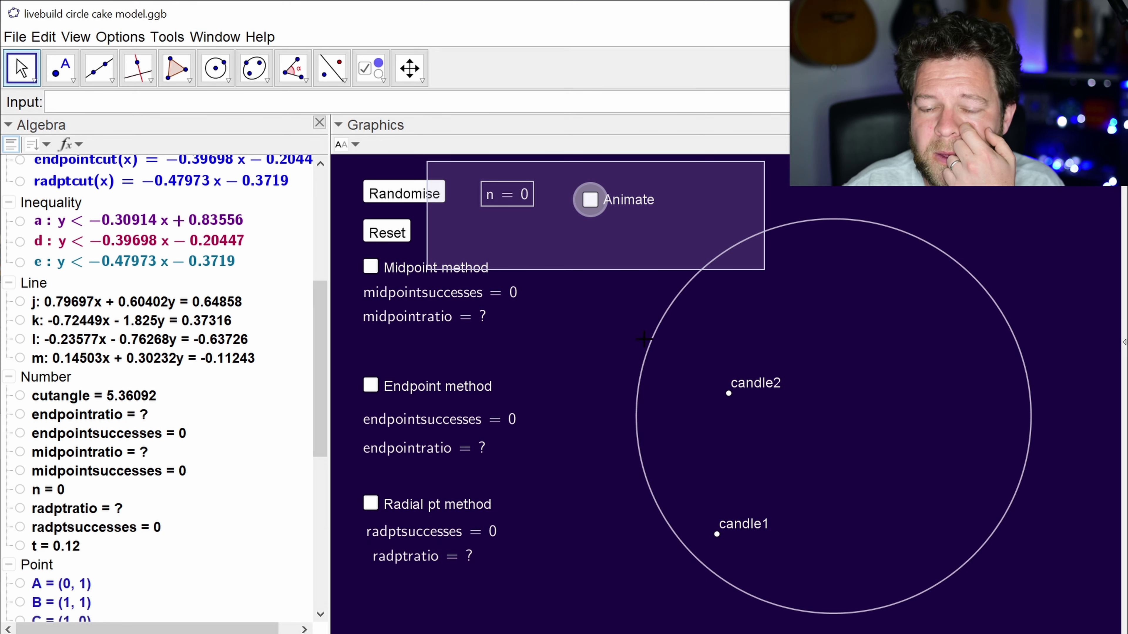
Step: Turn on the Midpoint method and define a new line ll as a copy of its cut line l
click(367, 270)
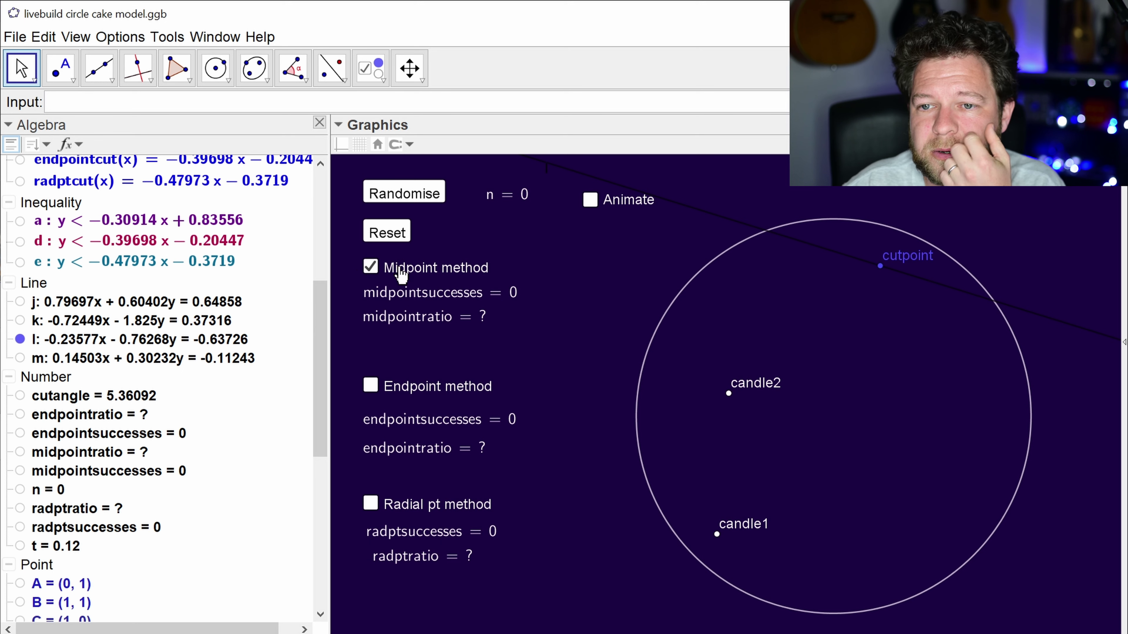
click(713, 220)
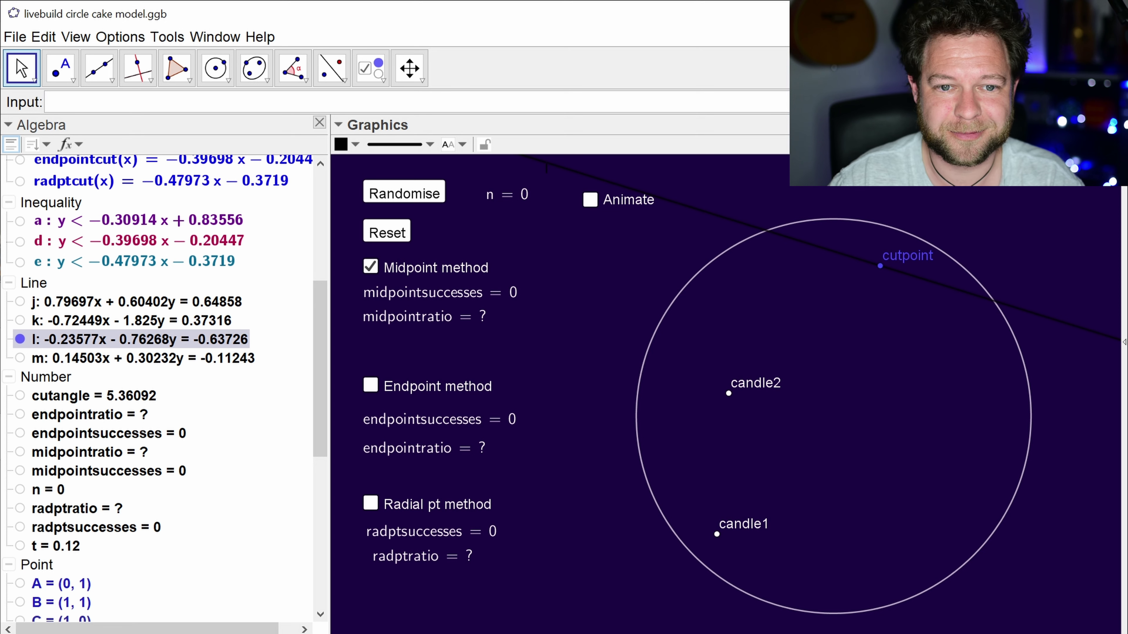
scroll(129, 400, down, 8)
scroll(133, 378, up, 10)
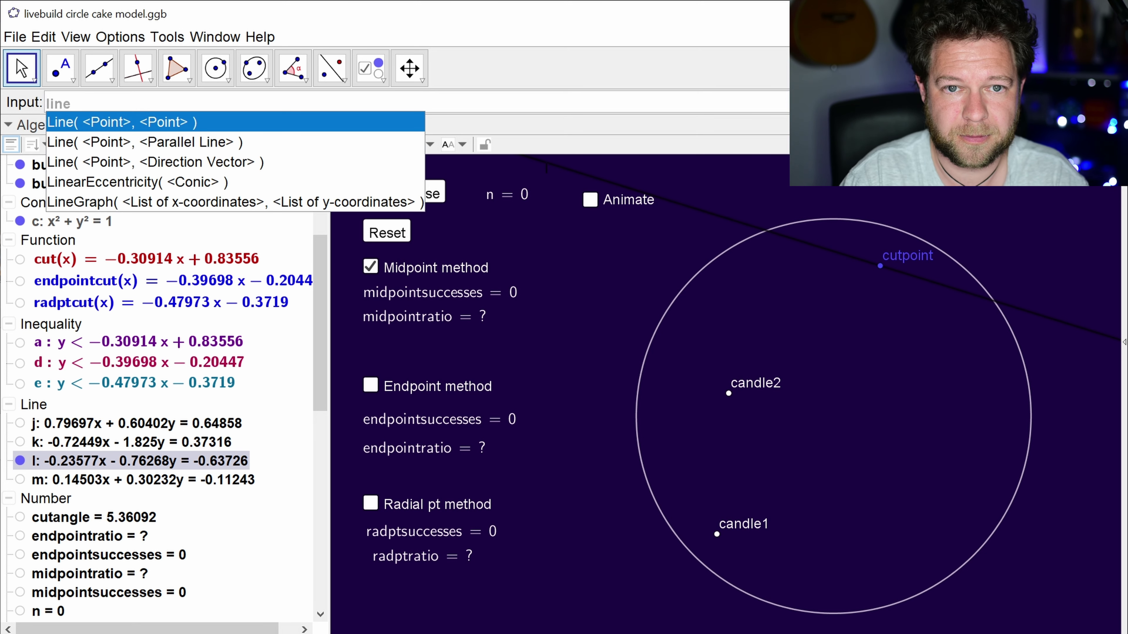
key(ctrl+a)
key(BackSpace)
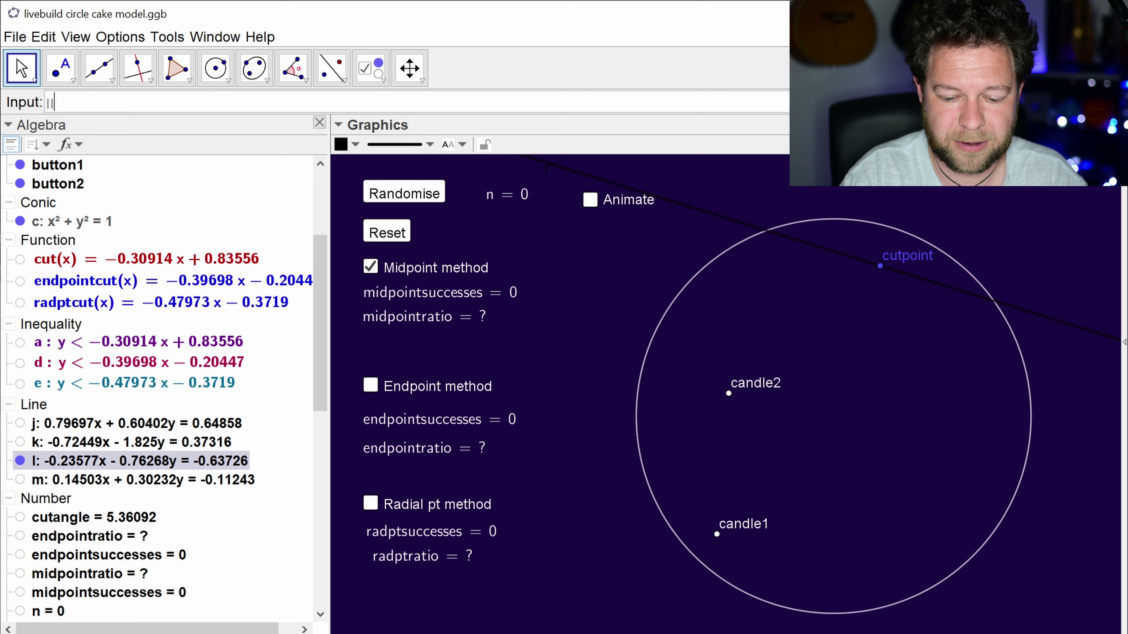
key(Return)
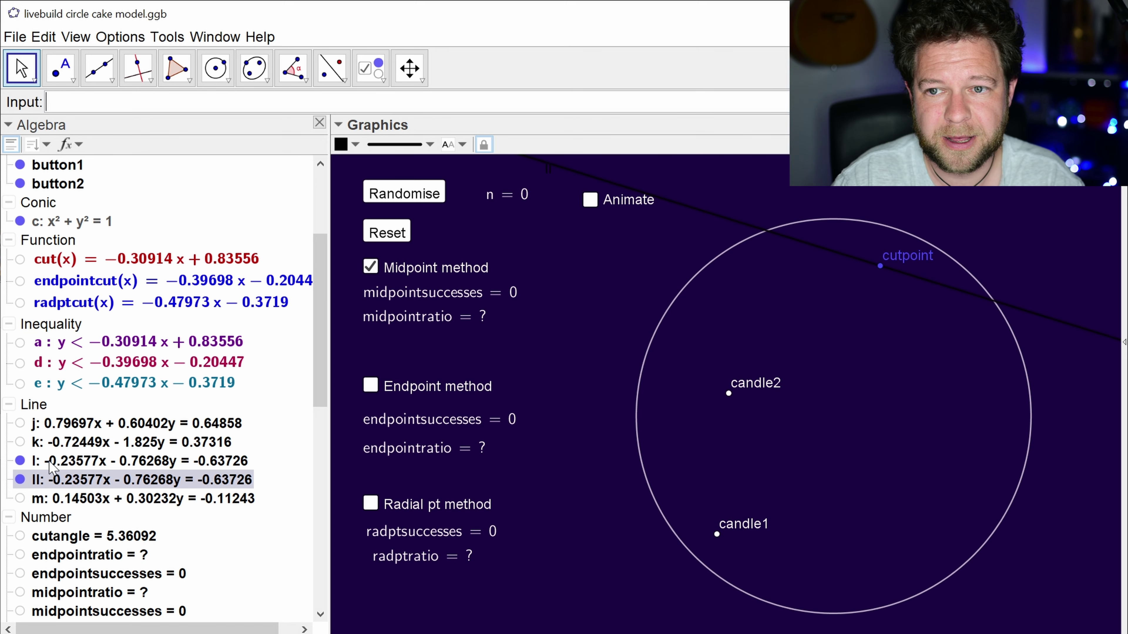
Step: Colour the midpoint cut line l yellow
click(67, 463)
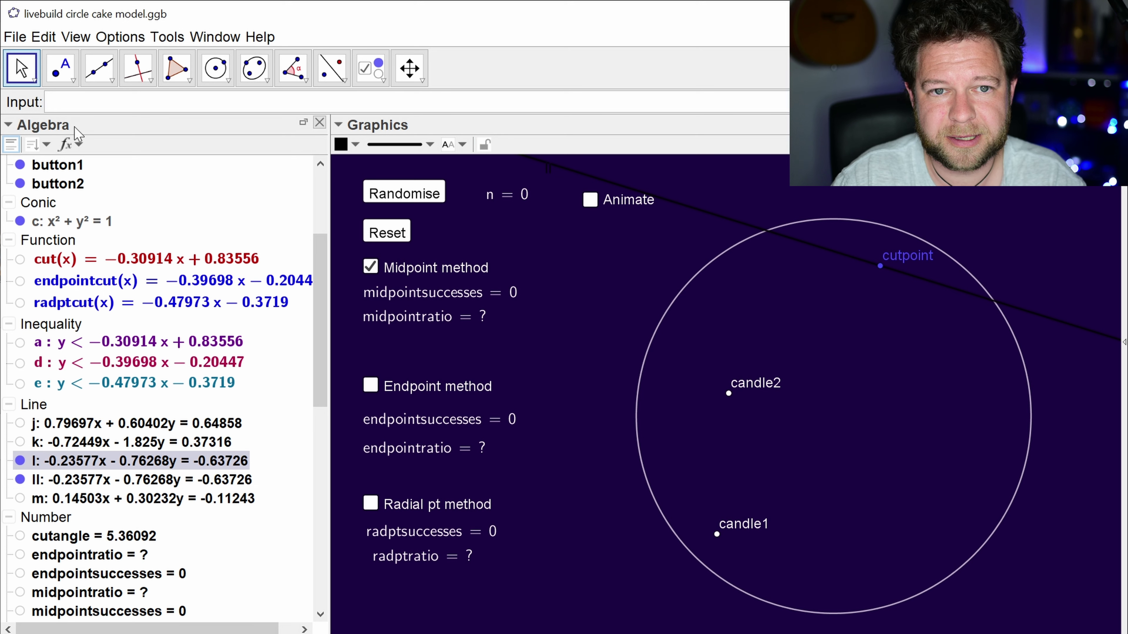
click(355, 144)
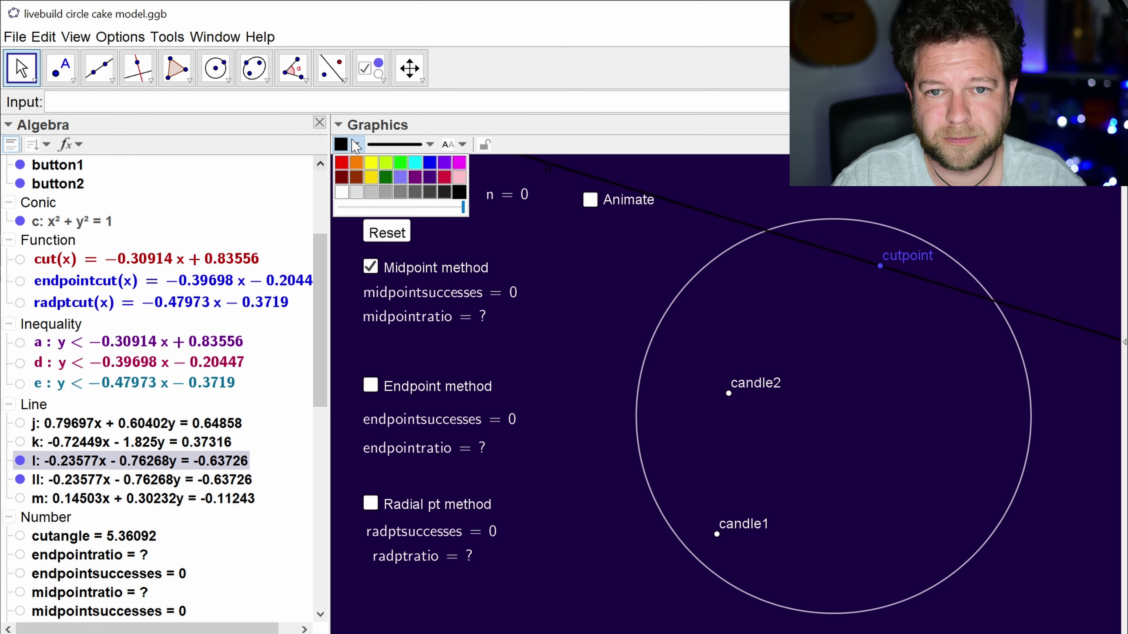
click(372, 163)
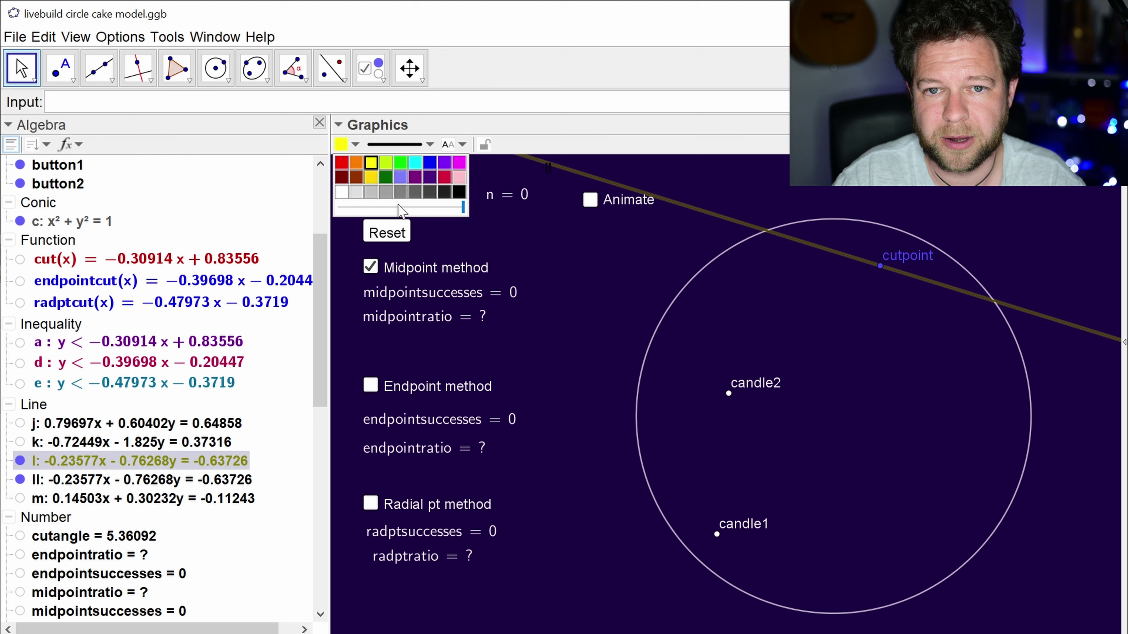
click(543, 243)
Step: Set line l's opacity to 100 and its line thickness to 6 in its style properties
double_click(97, 462)
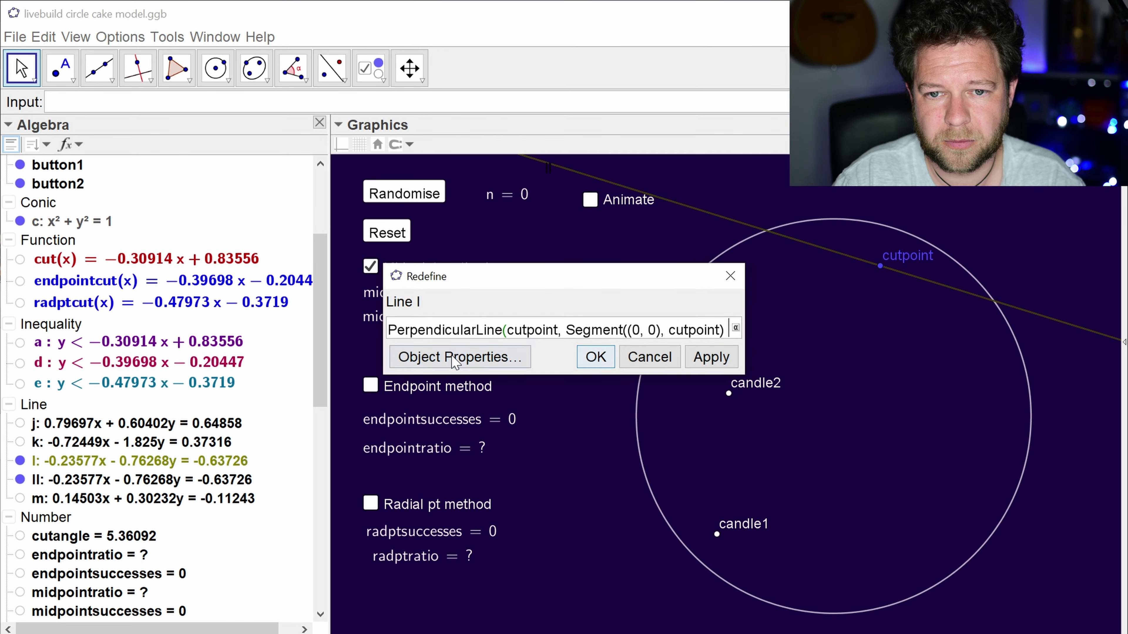
click(460, 357)
click(269, 459)
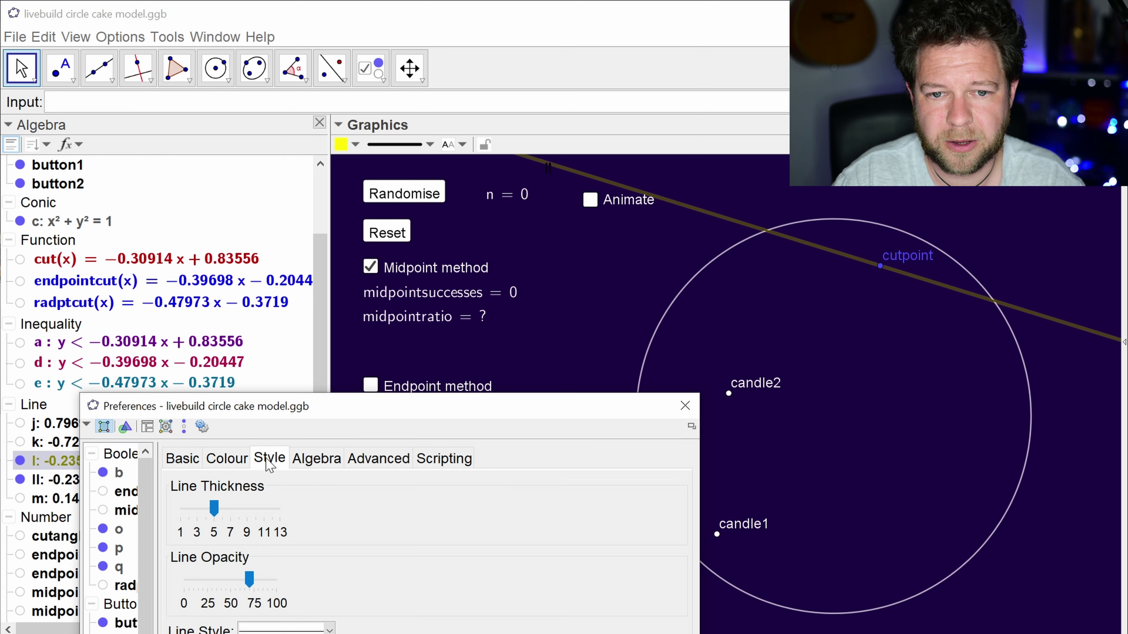
drag(297, 582, 296, 582)
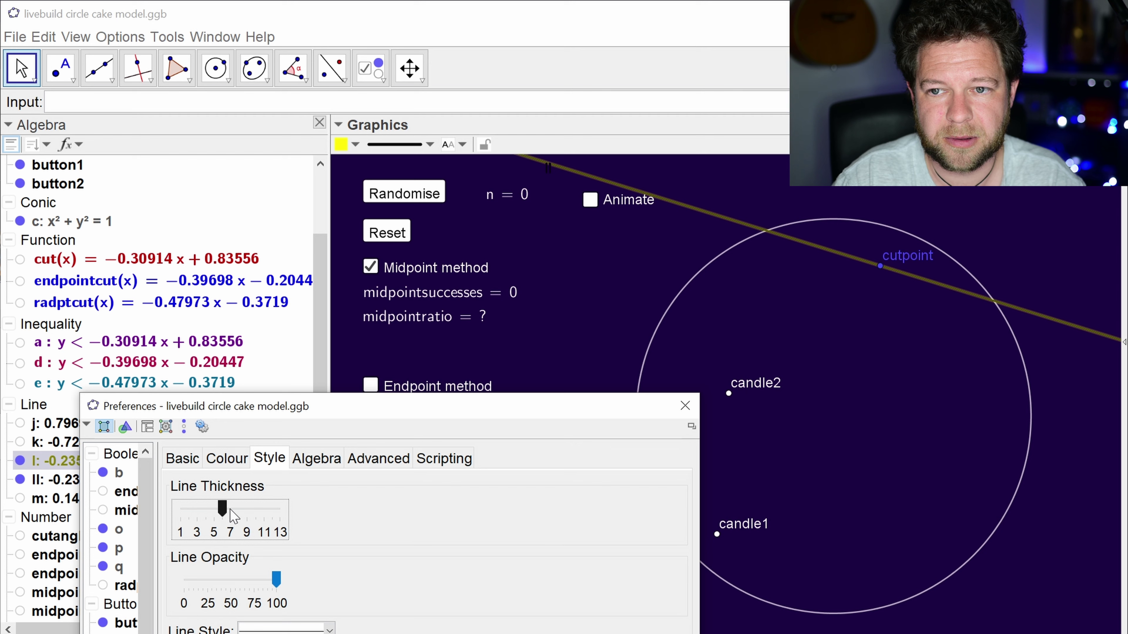
click(685, 405)
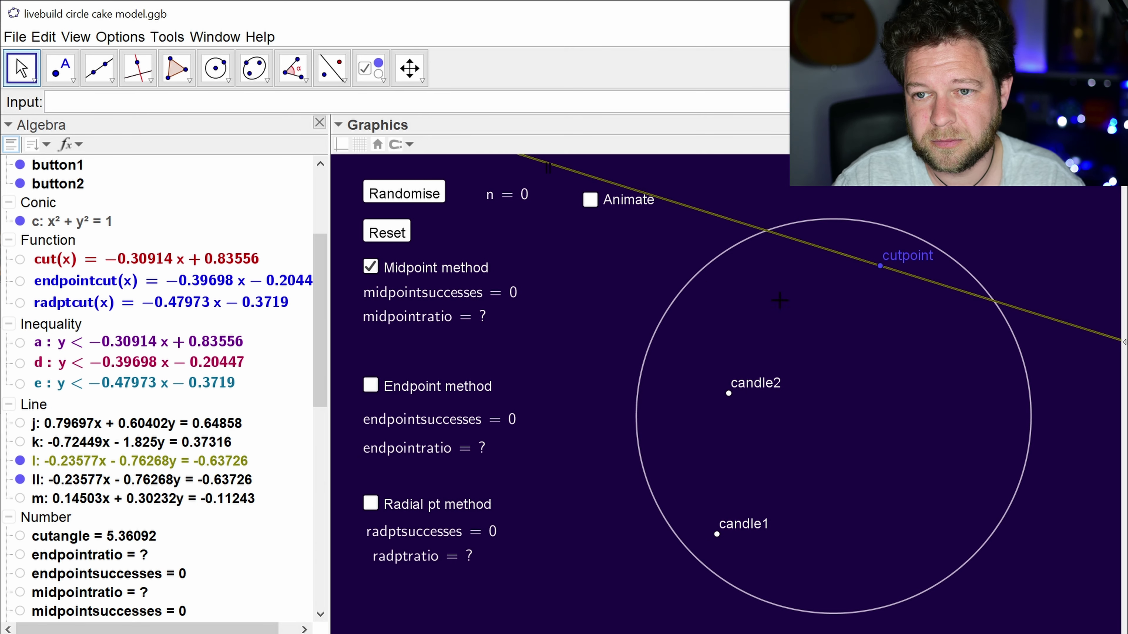
Step: Set the midpoint cut line l's layer to 9 in its advanced properties
click(62, 483)
right_click(92, 480)
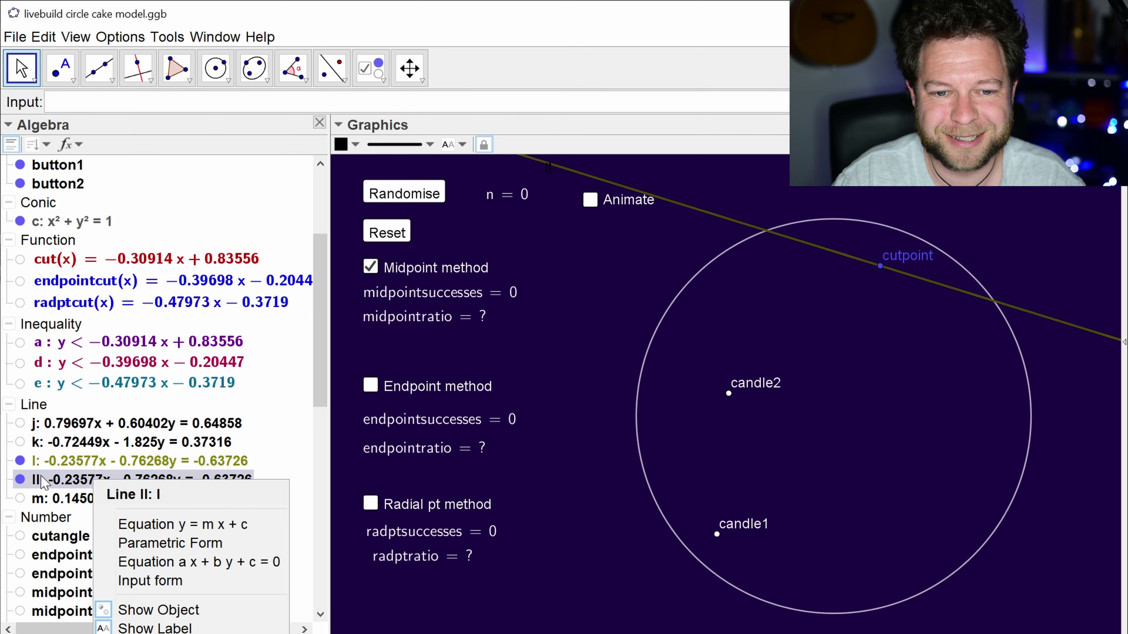
click(78, 462)
right_click(83, 460)
click(133, 627)
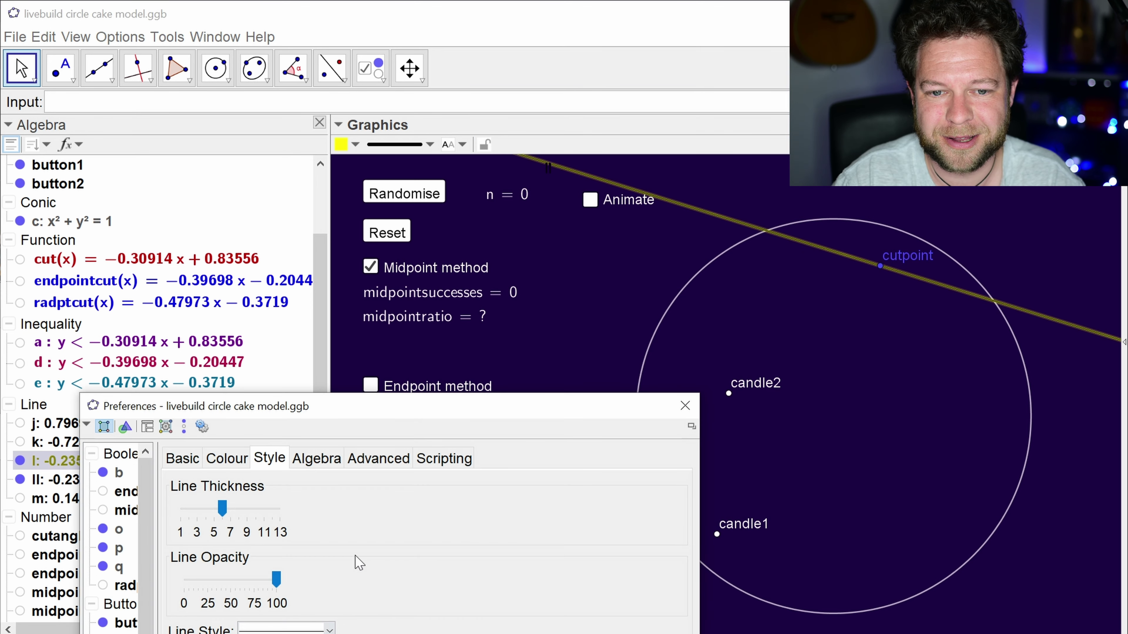
drag(334, 416, 356, 184)
click(339, 226)
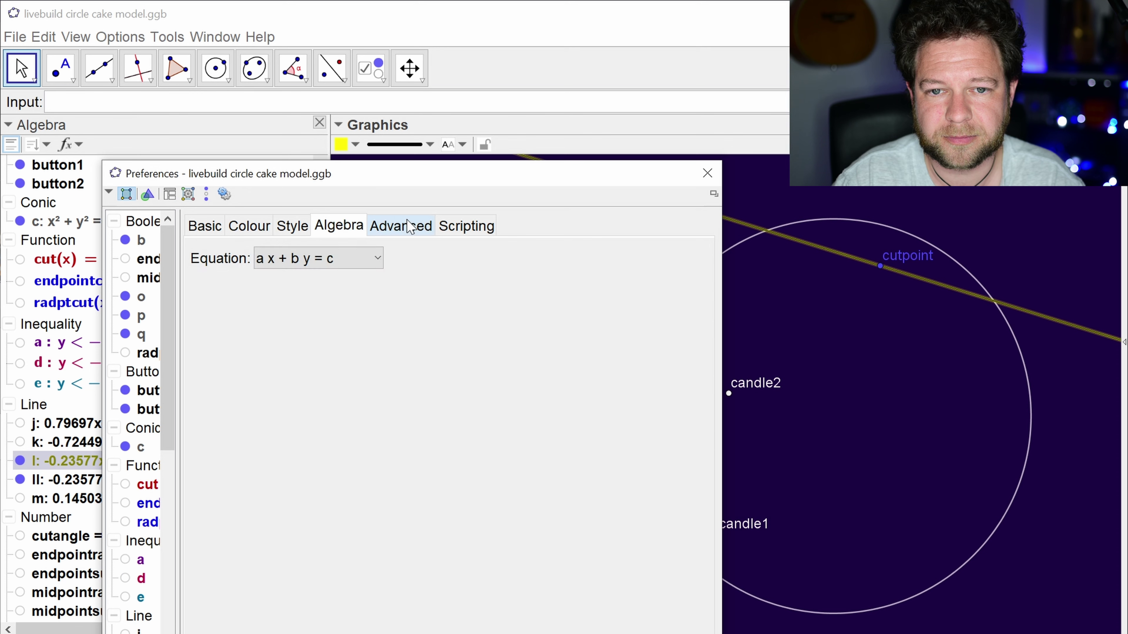
click(400, 225)
click(261, 482)
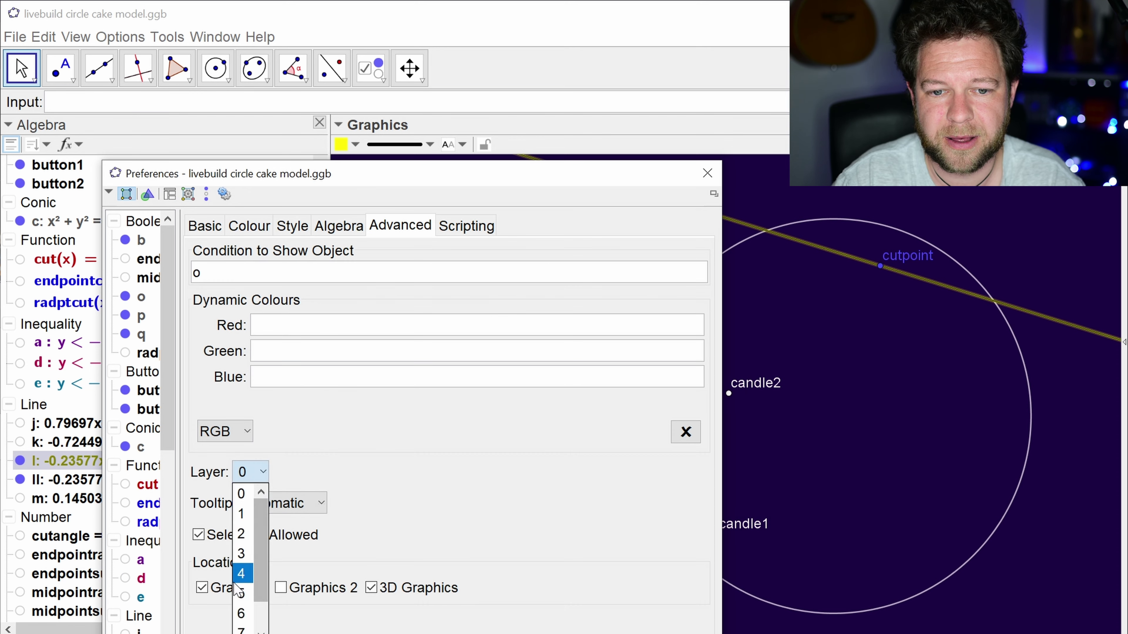
click(242, 629)
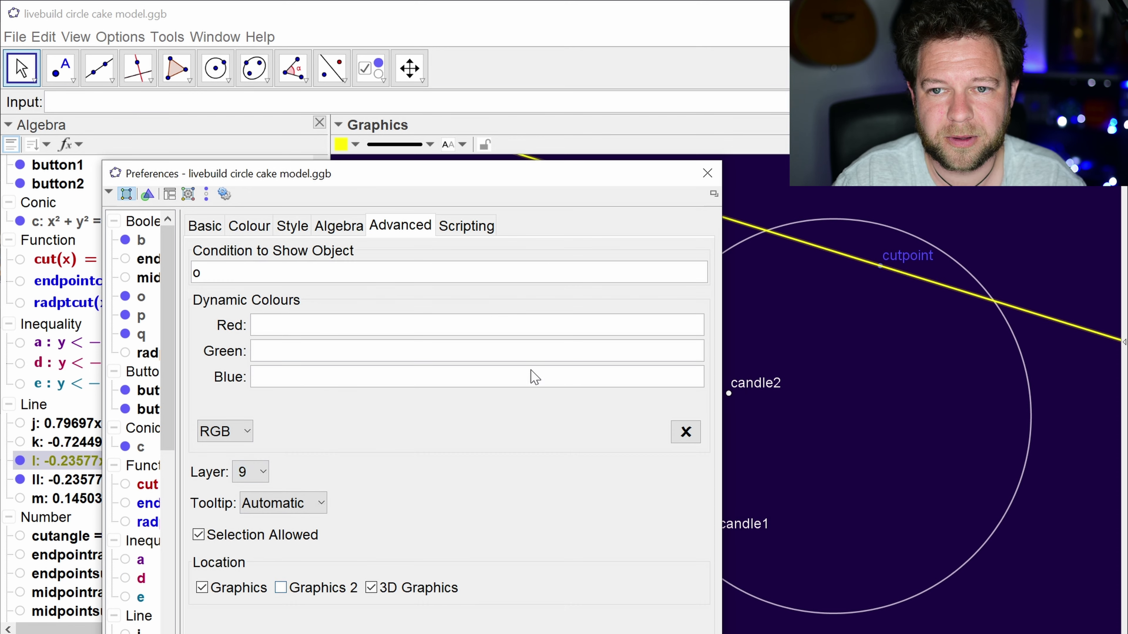
click(707, 174)
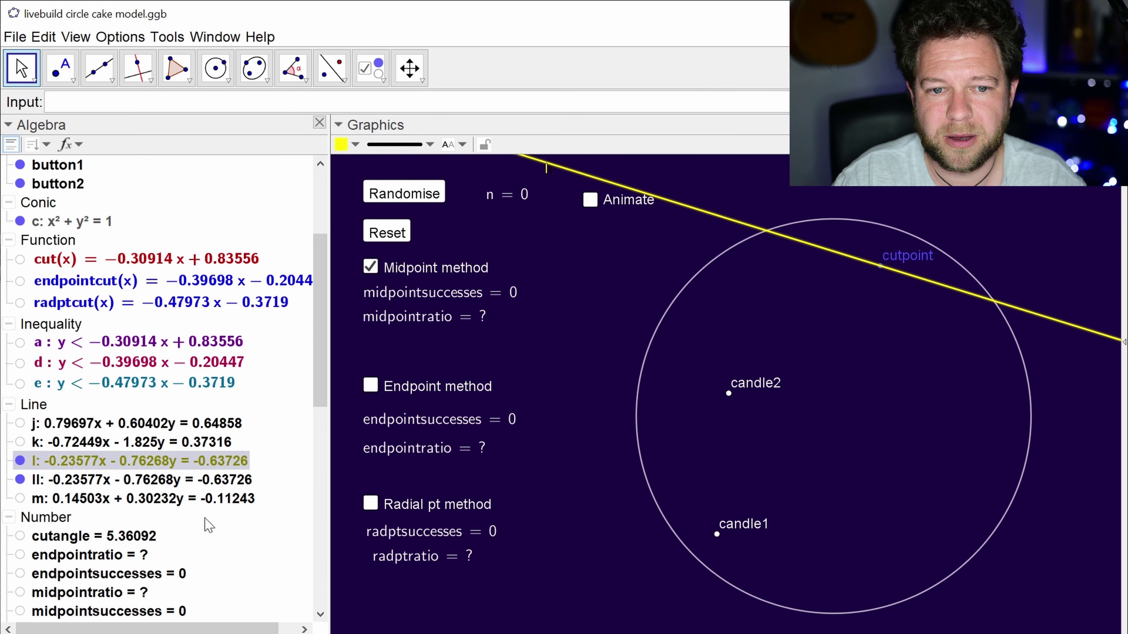
Step: Colour the copied line ll yellow and lower its opacity
right_click(111, 480)
click(355, 145)
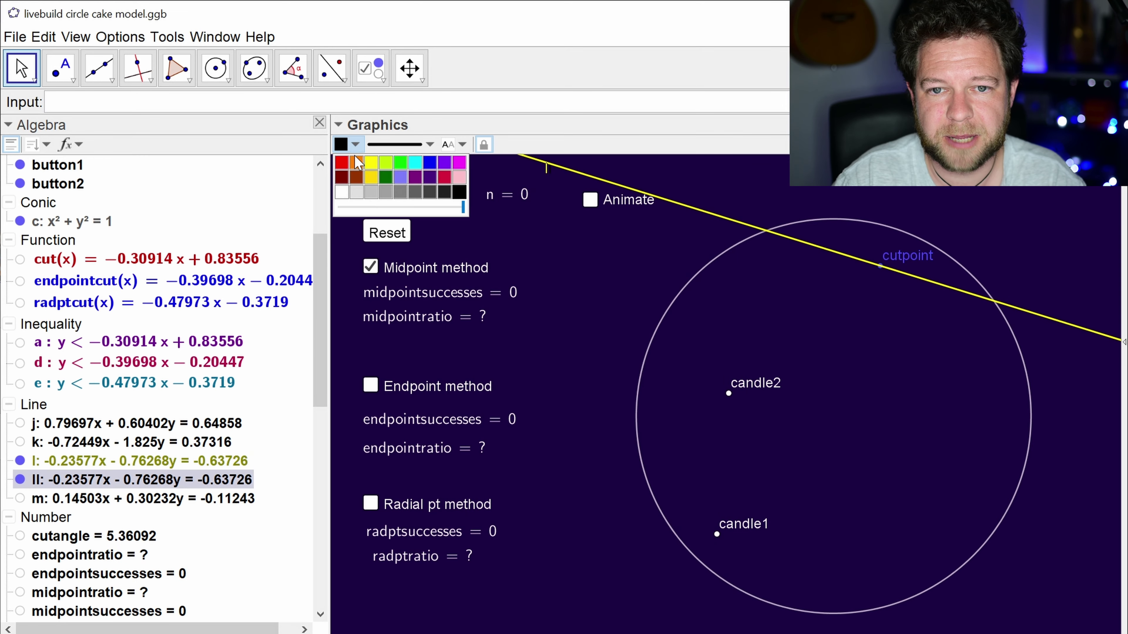
click(371, 163)
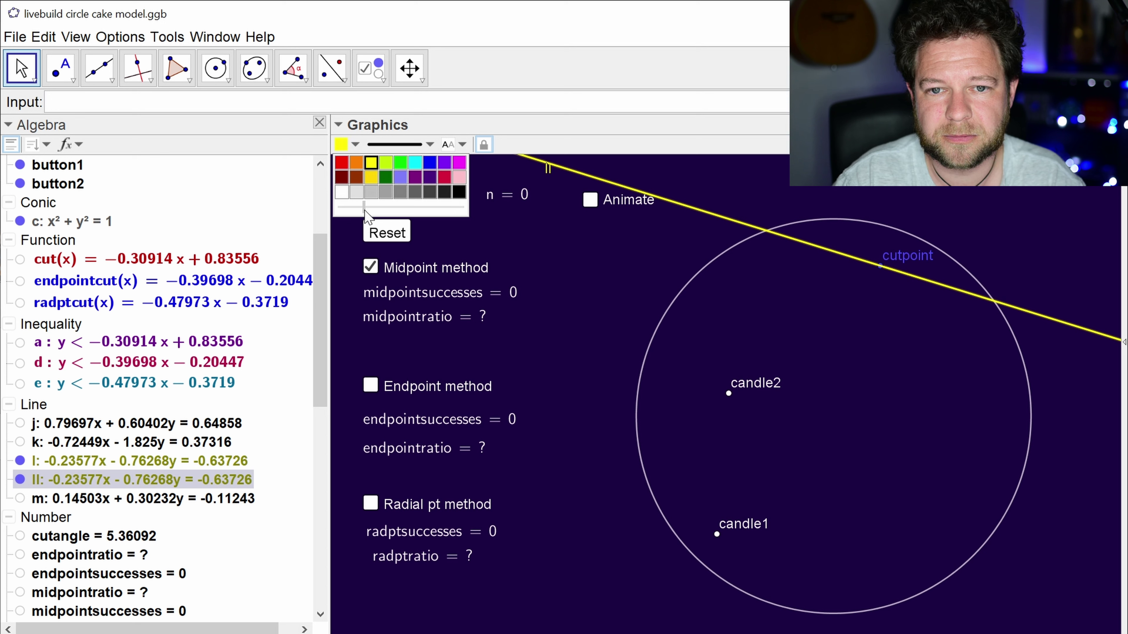
Step: Turn on the trace for line ll and run the animation briefly to test it
click(125, 476)
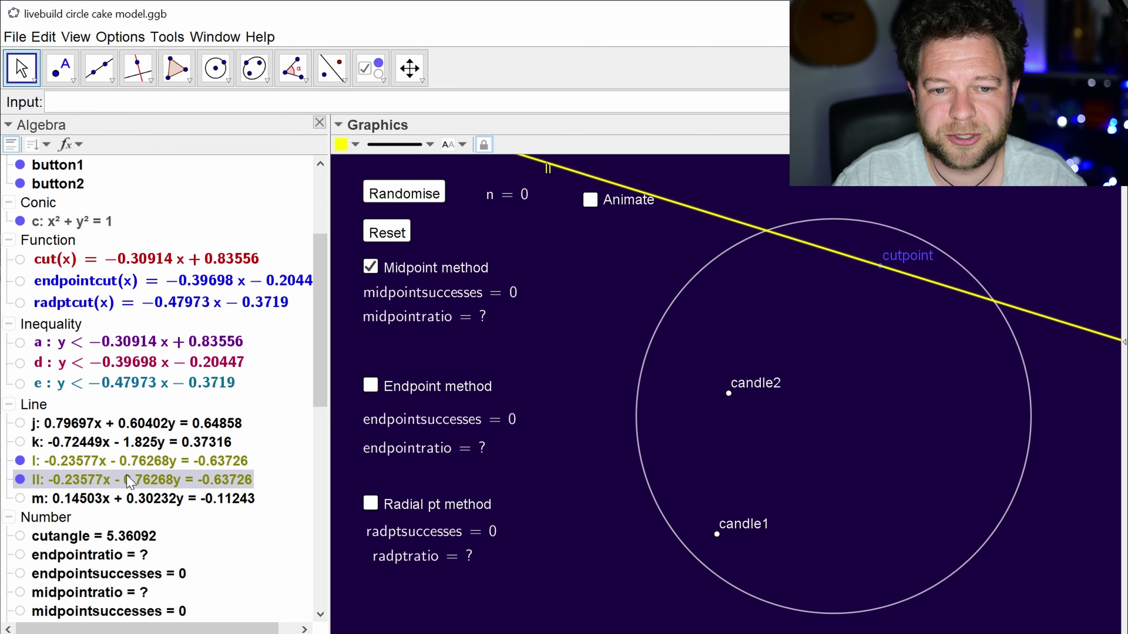
right_click(125, 476)
click(622, 320)
click(622, 320)
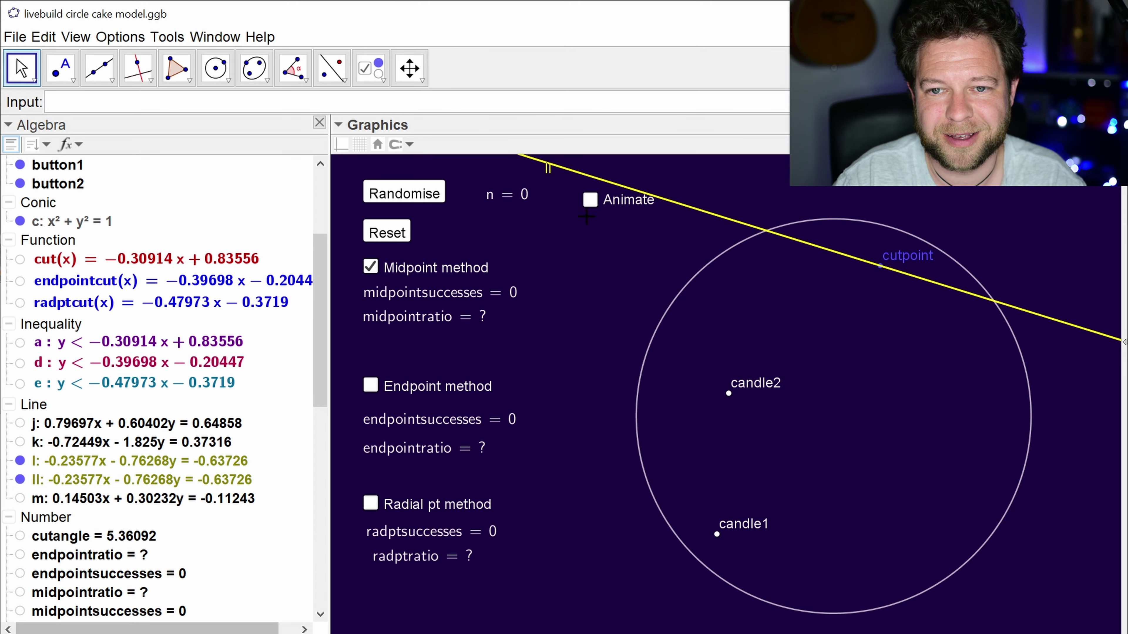
click(591, 201)
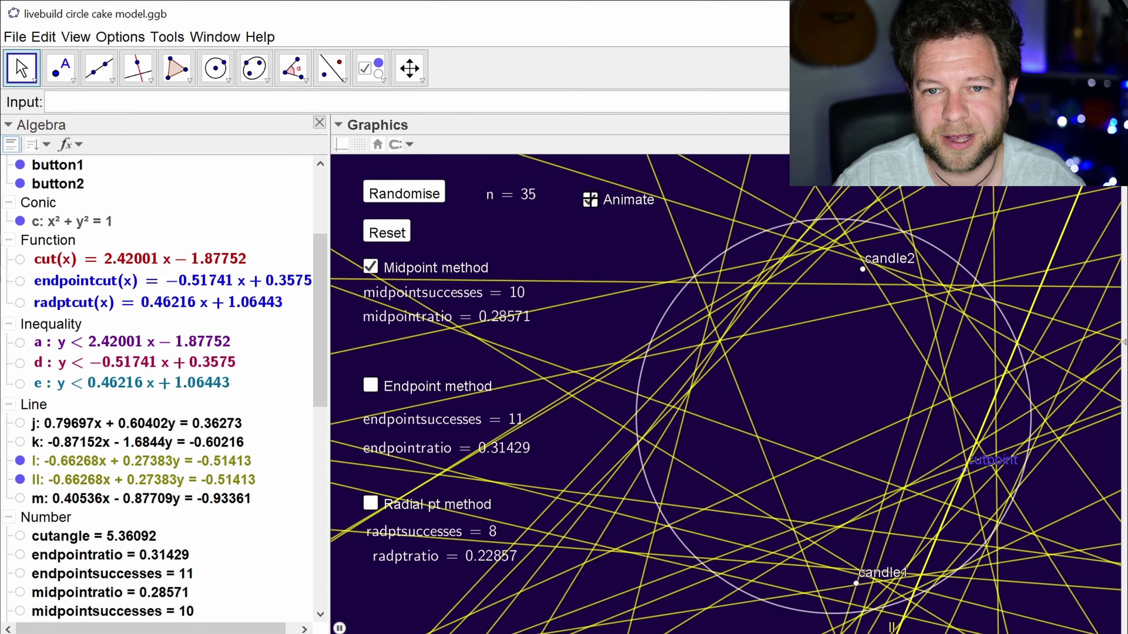
click(590, 201)
Step: Lower line ll's line opacity to about 15 in its style properties and restart the animation
right_click(134, 481)
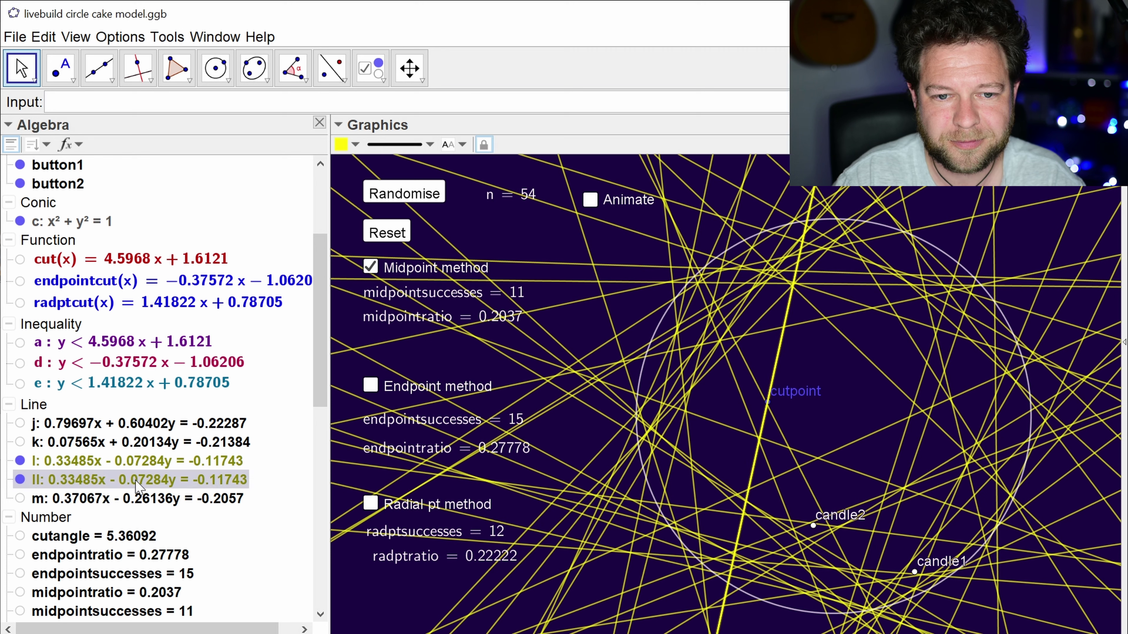
click(169, 630)
click(292, 227)
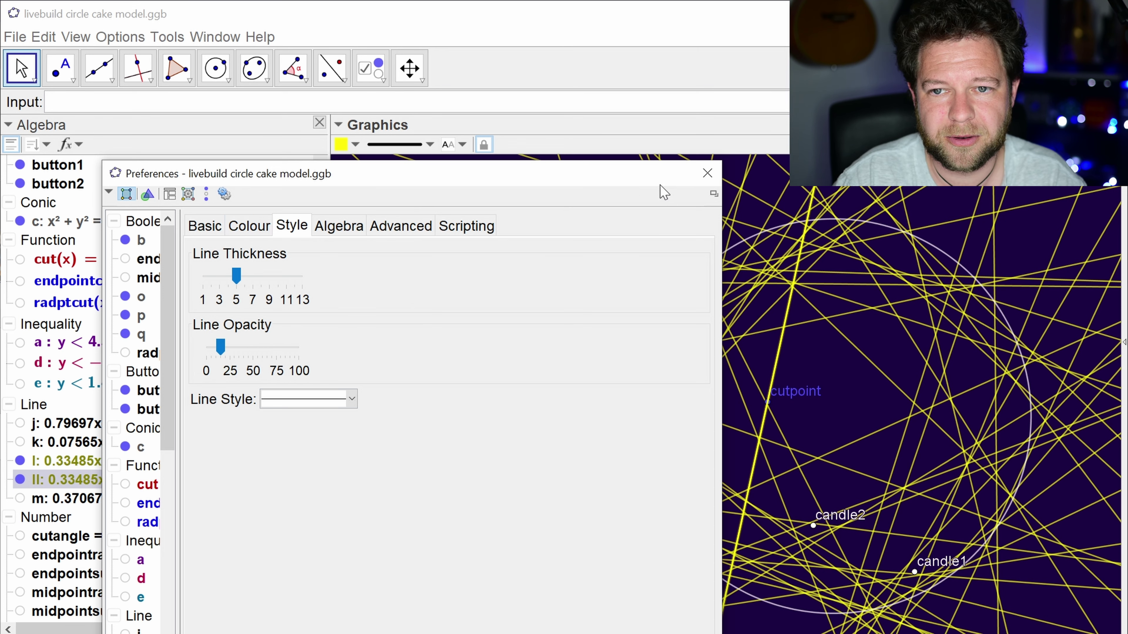
click(706, 179)
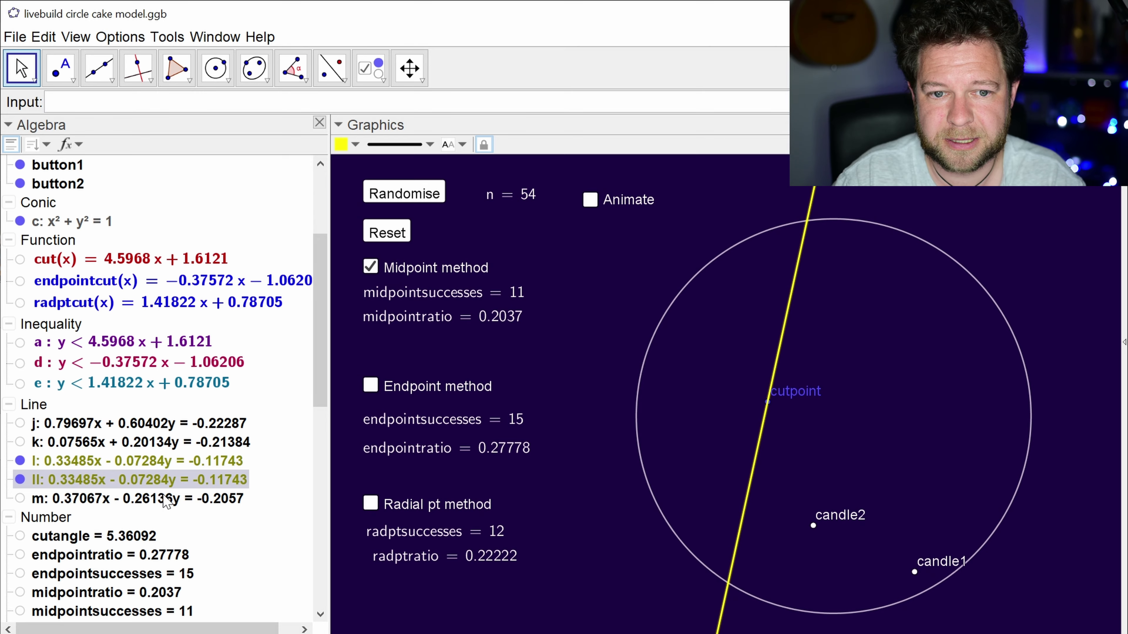
click(591, 201)
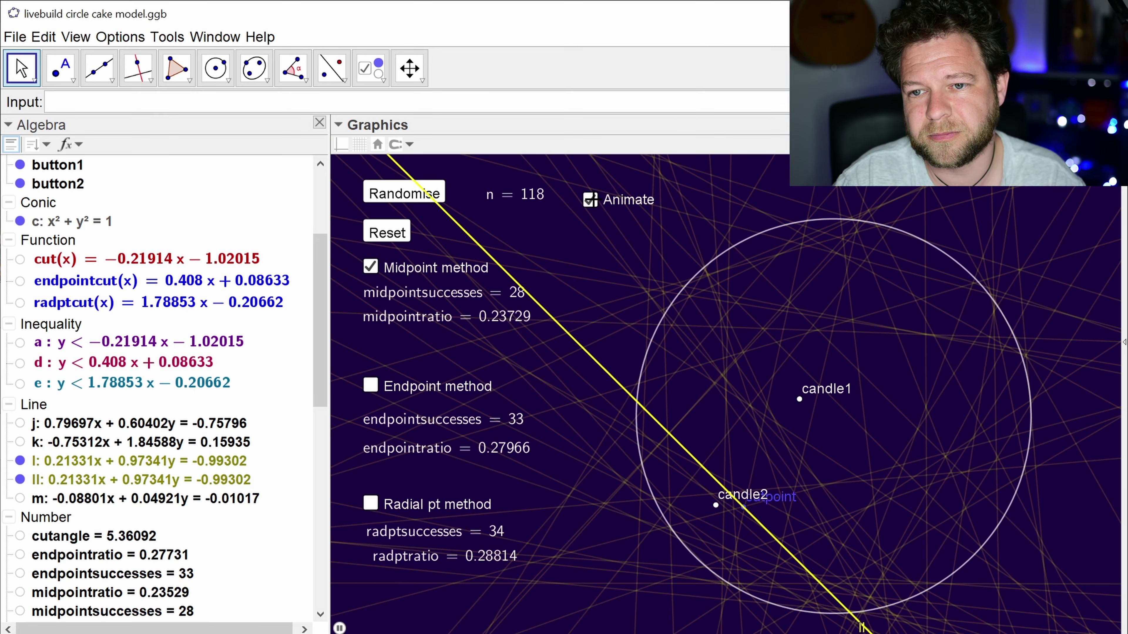
Step: Reduce line ll's line opacity further to about 5 and let the animation build up the traces
right_click(161, 479)
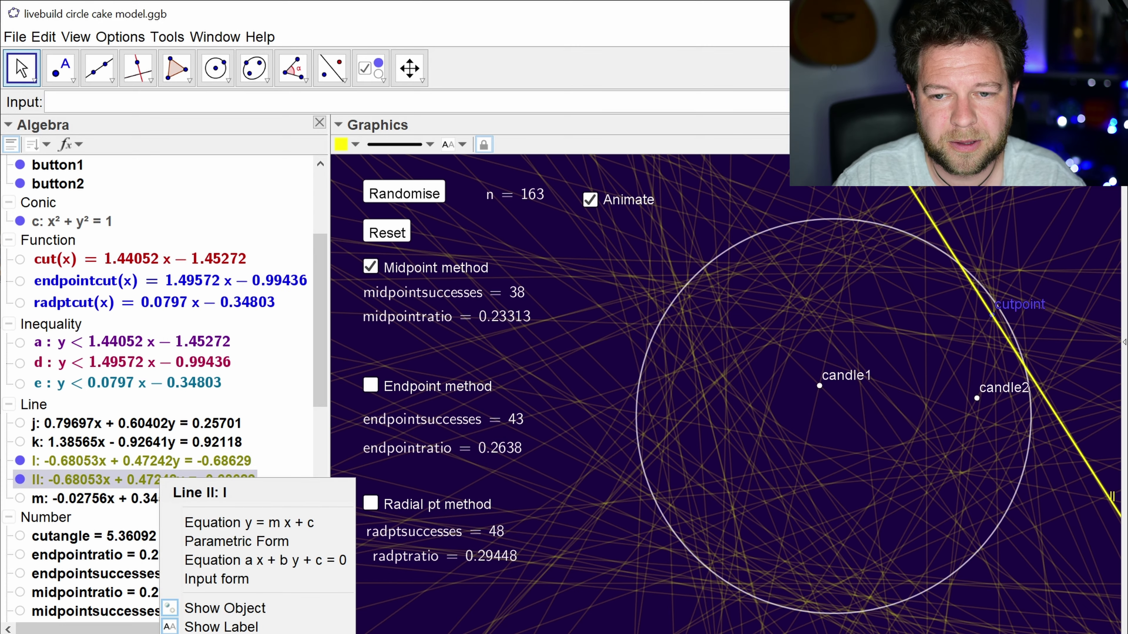
click(222, 633)
drag(219, 349, 212, 351)
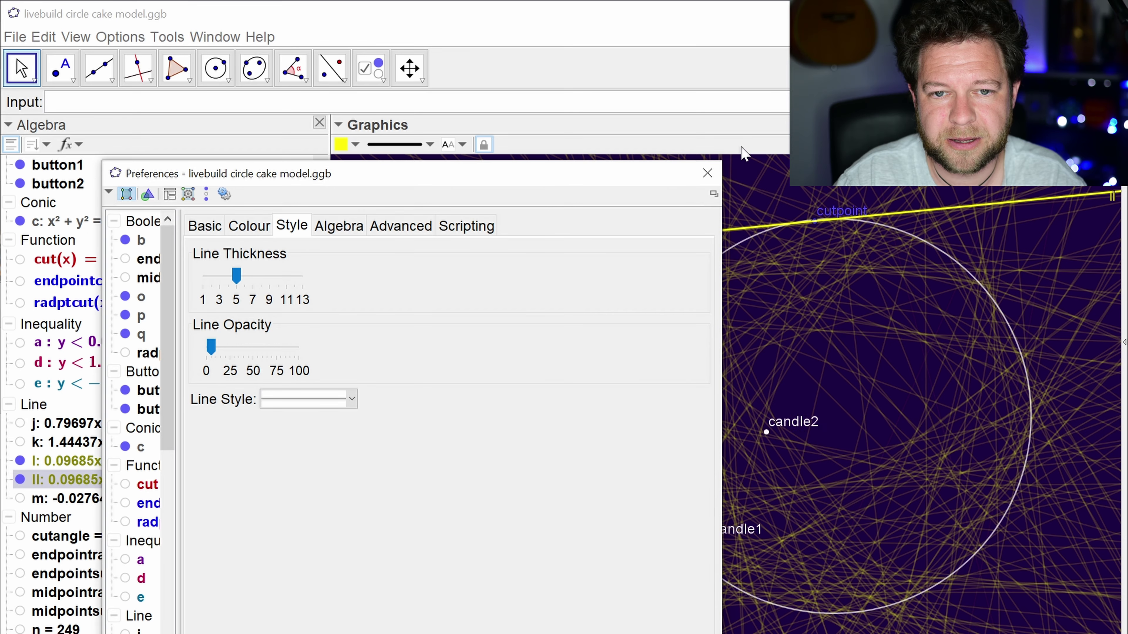
click(708, 172)
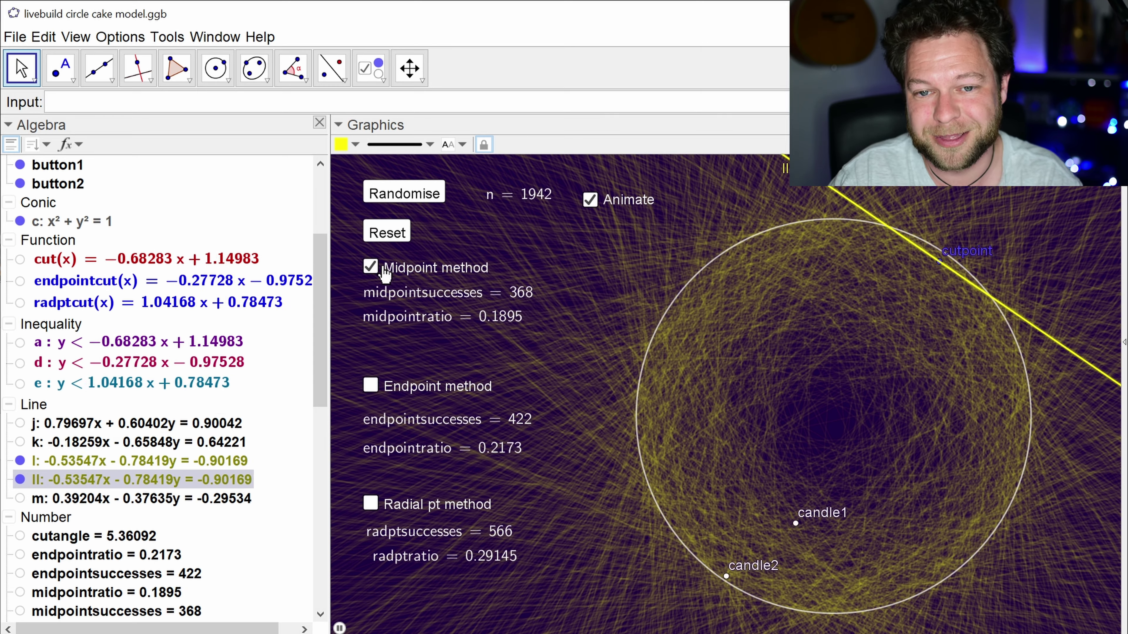
Step: Reset the simulation and give line ll the show condition o, matching the Midpoint method check box
click(371, 267)
click(387, 234)
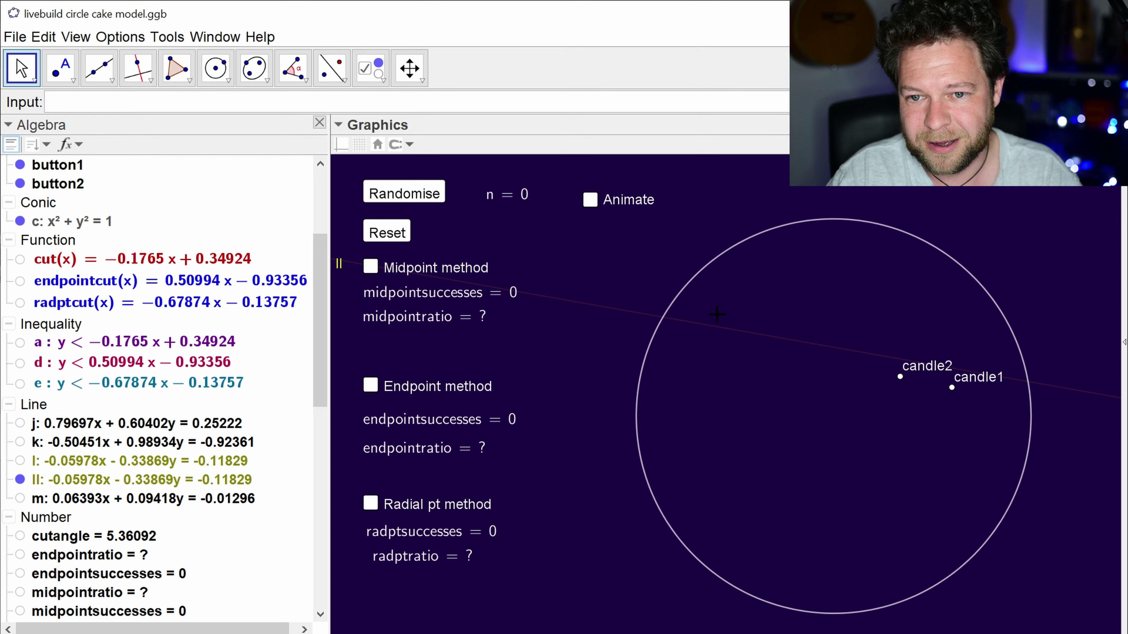
right_click(89, 480)
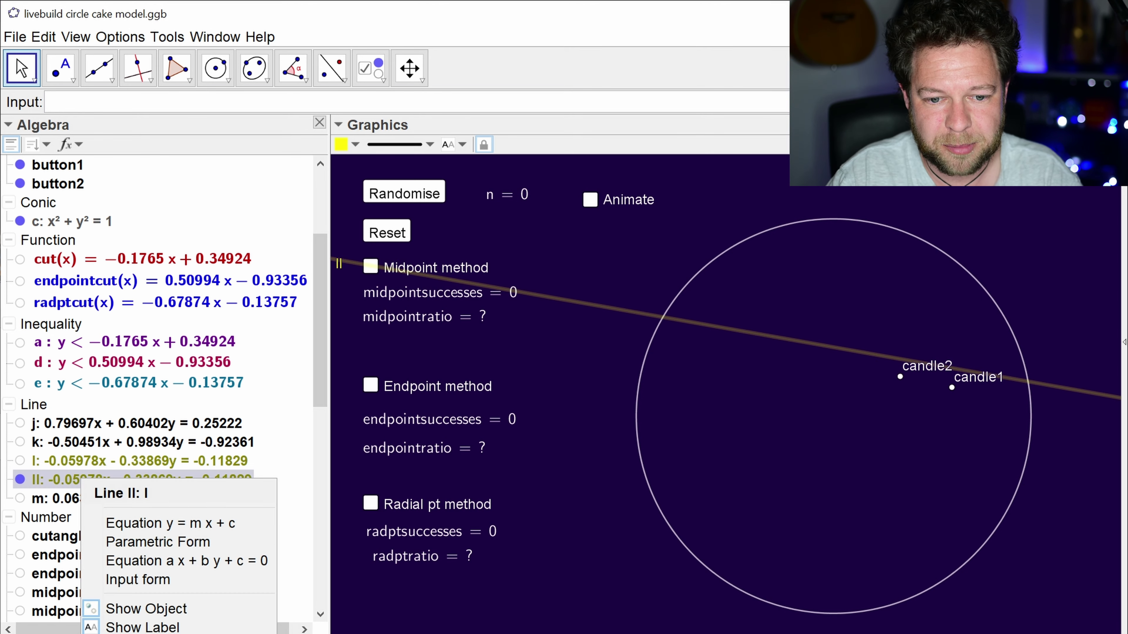
click(107, 631)
click(401, 227)
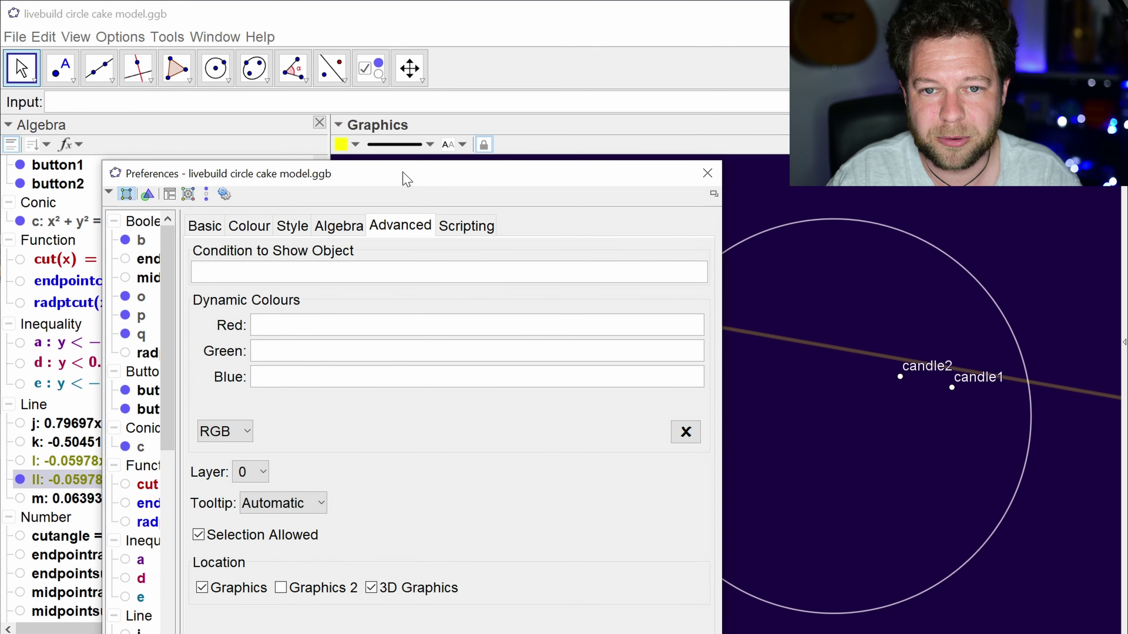
drag(311, 173, 522, 443)
click(445, 270)
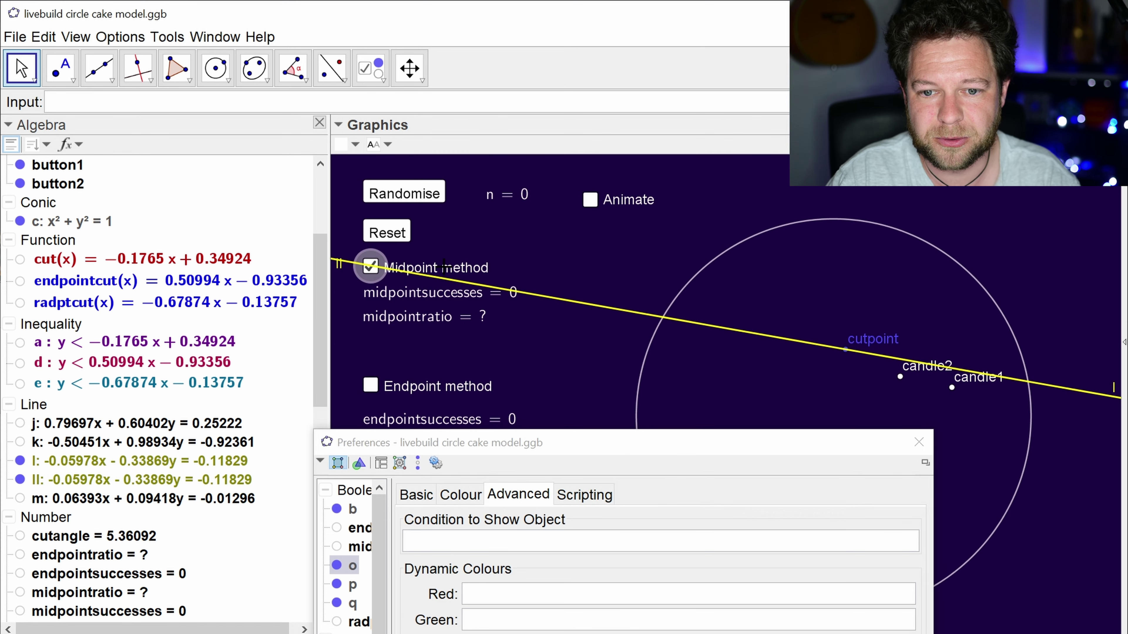
click(612, 310)
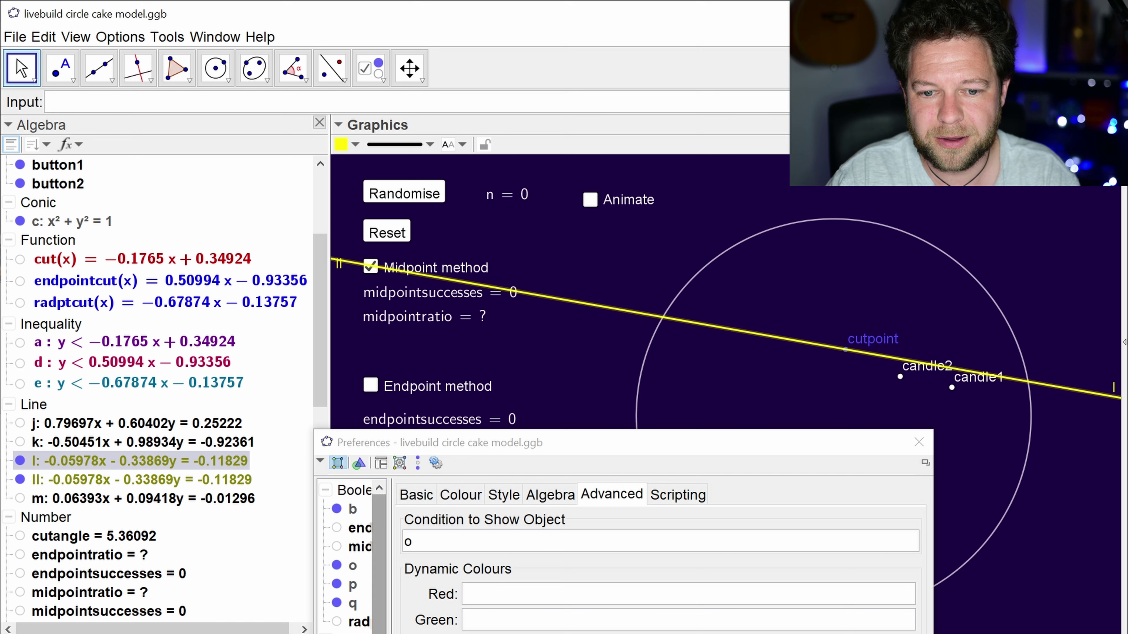
click(133, 480)
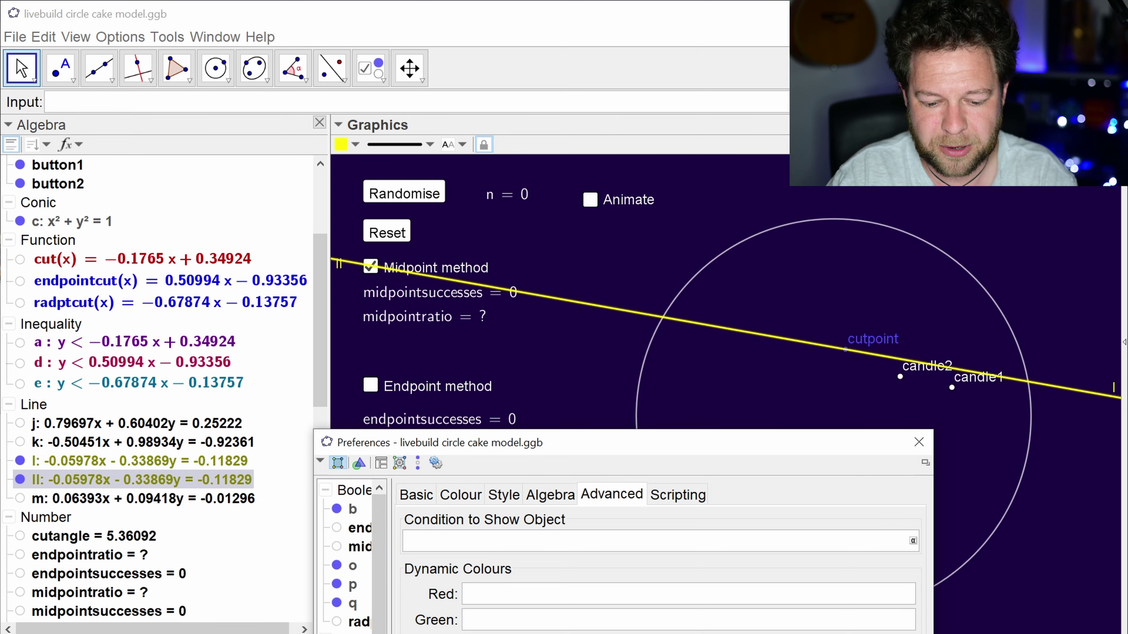
click(917, 442)
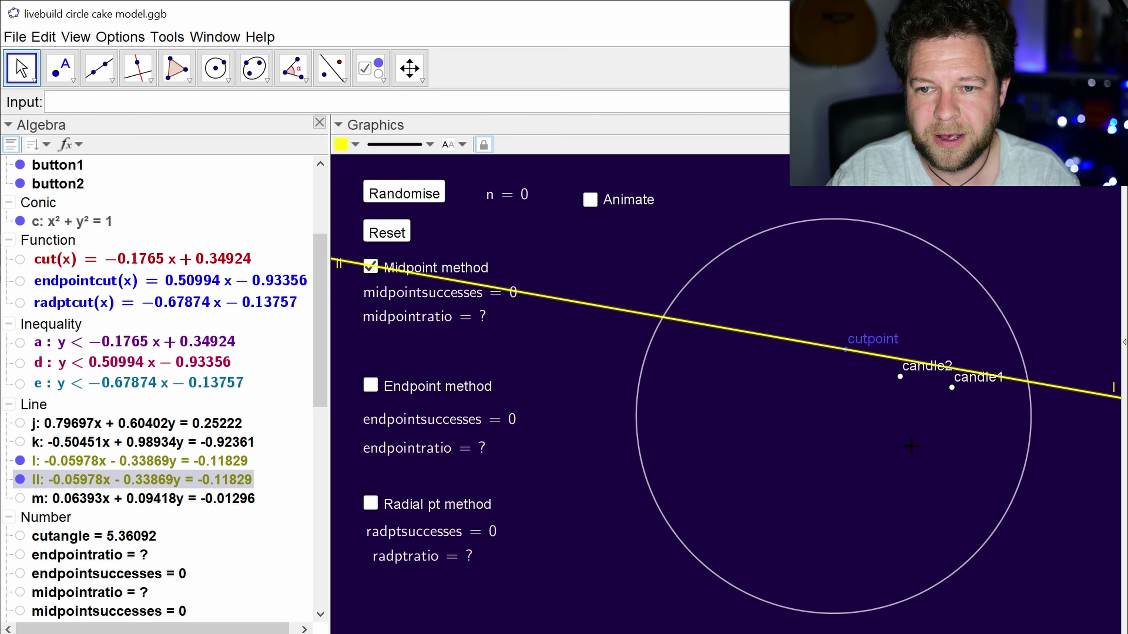
Step: Switch from the Midpoint to the Endpoint method and colour its cut line k yellow-green
click(443, 277)
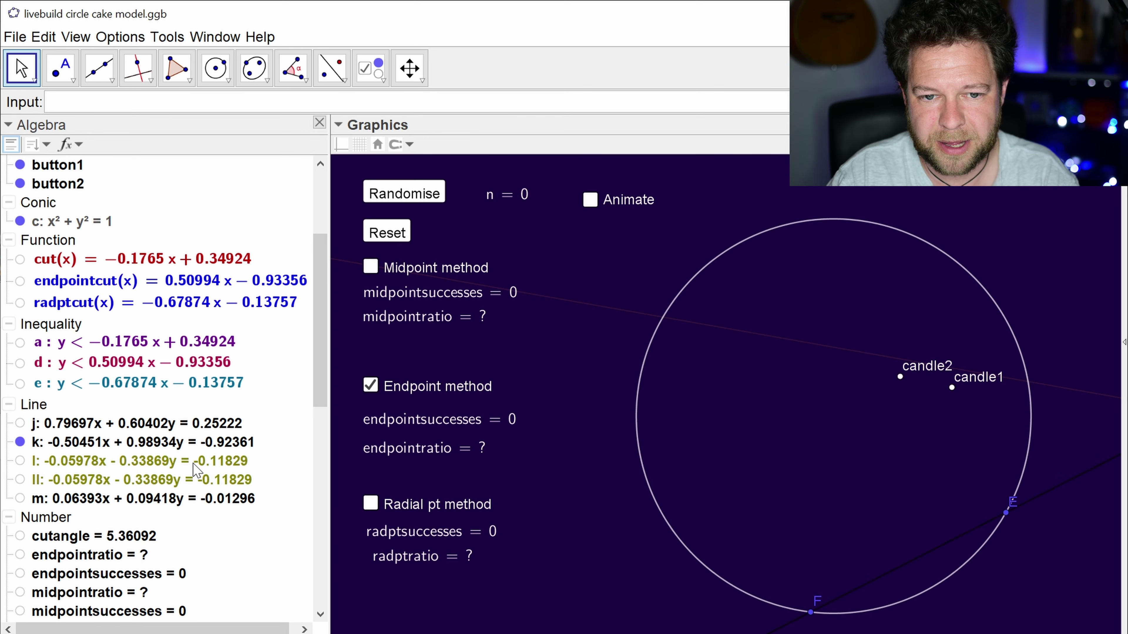
right_click(189, 442)
click(235, 633)
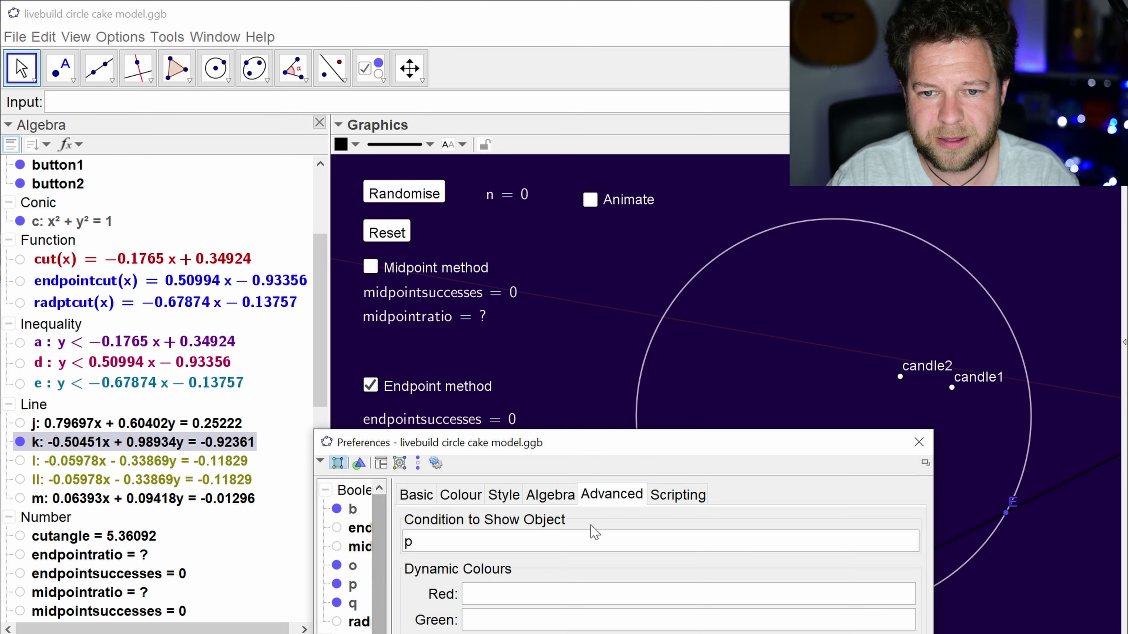
click(473, 497)
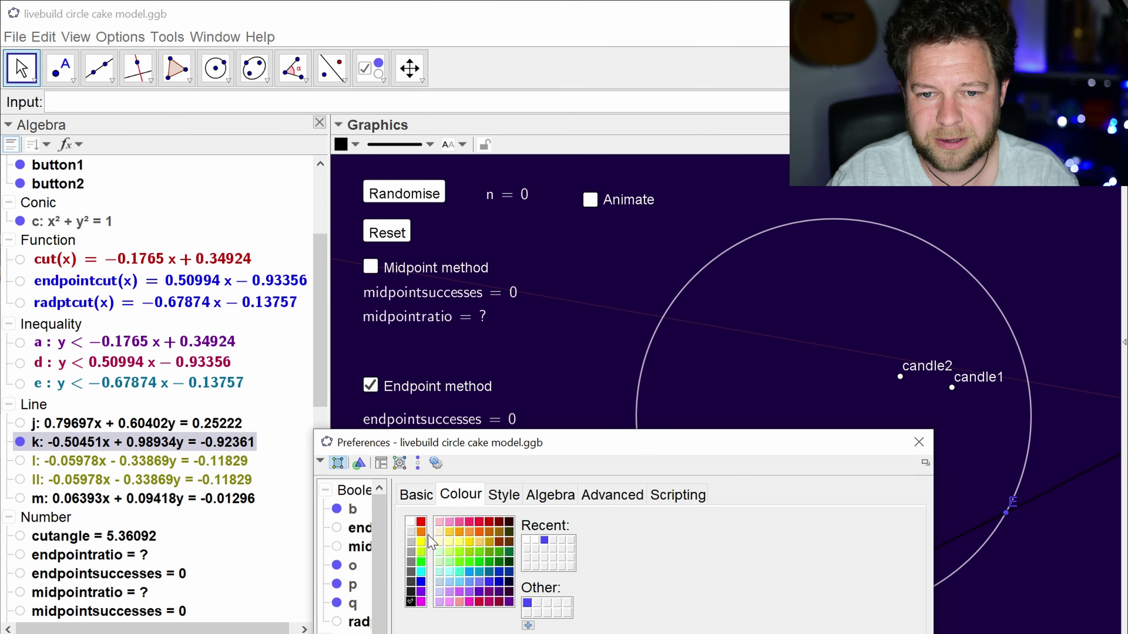
click(420, 552)
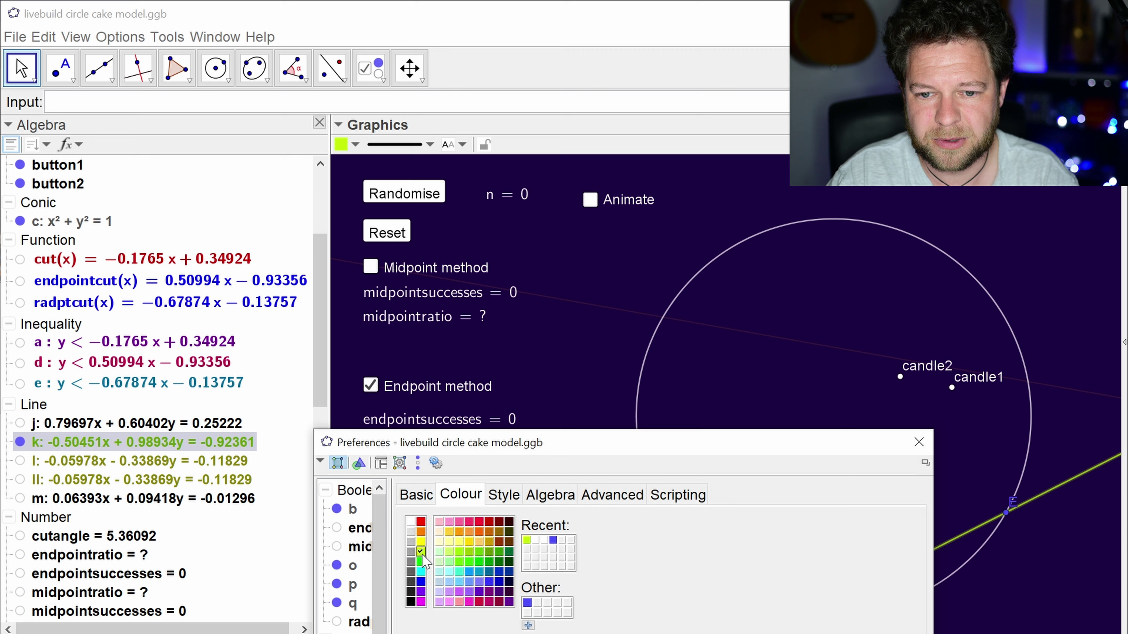
click(915, 449)
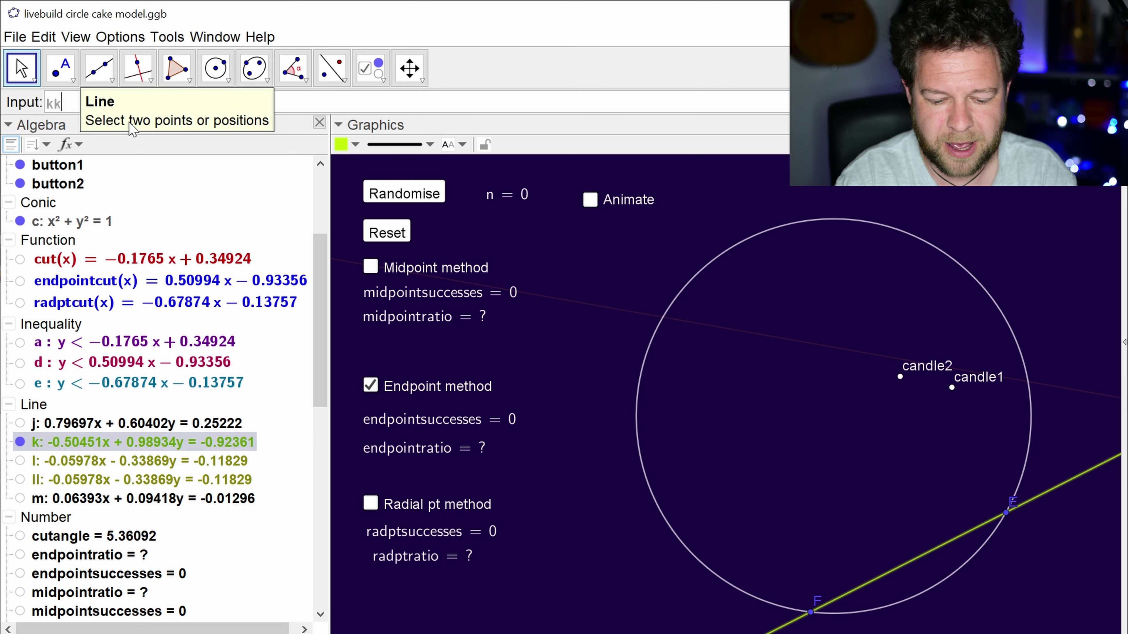
Step: Define a new line kk as a copy of line k and raise k to a higher layer
key(Return)
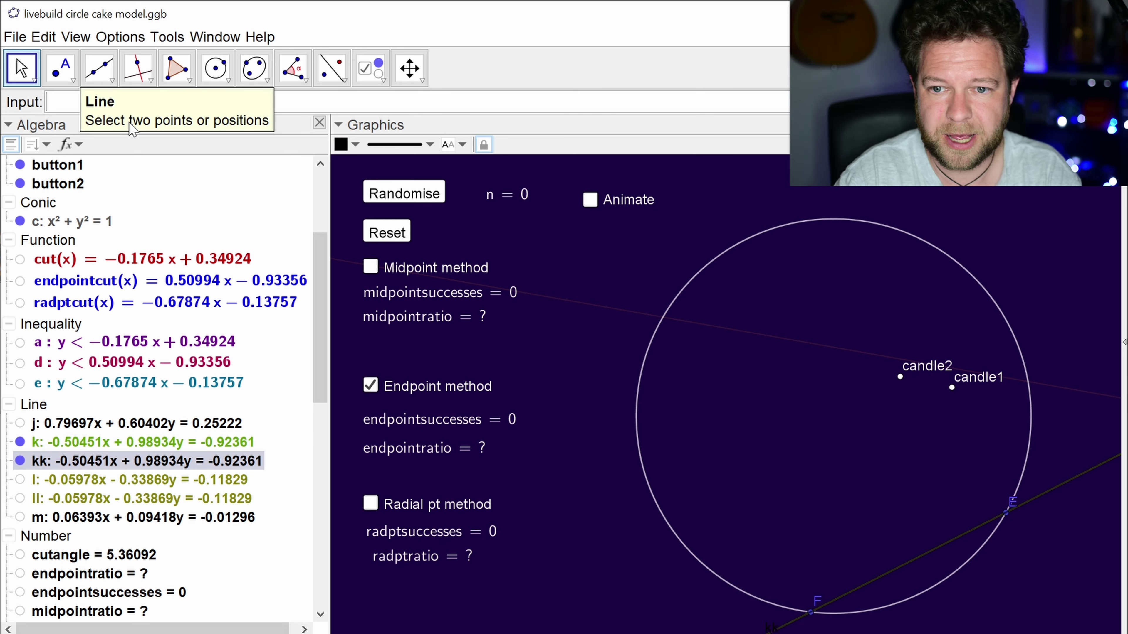
right_click(114, 444)
click(146, 630)
click(606, 495)
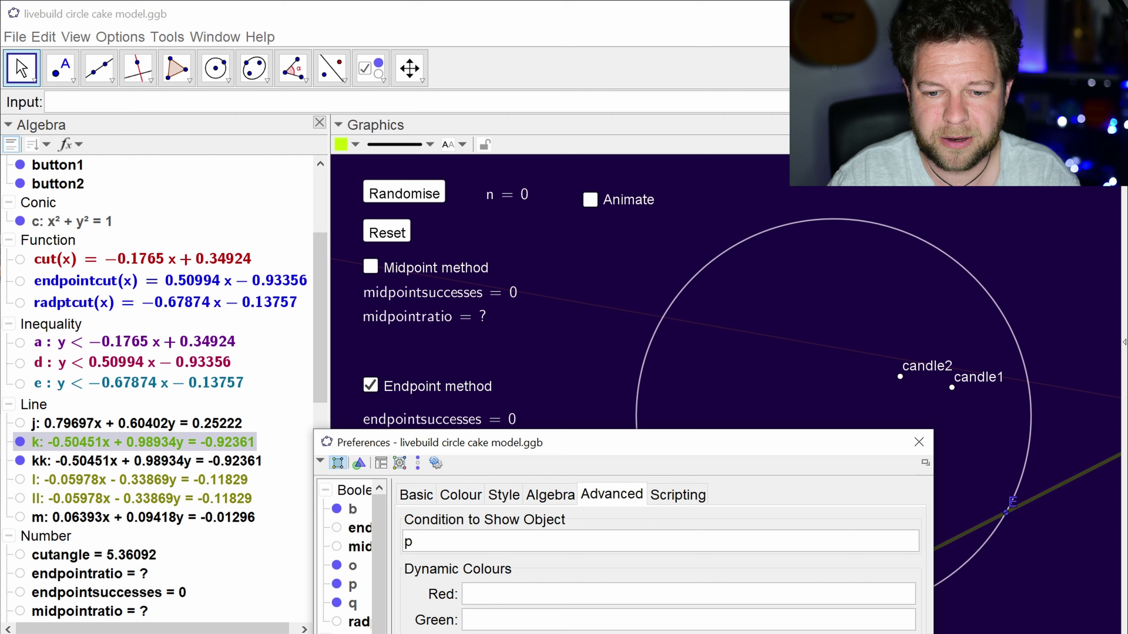
click(918, 443)
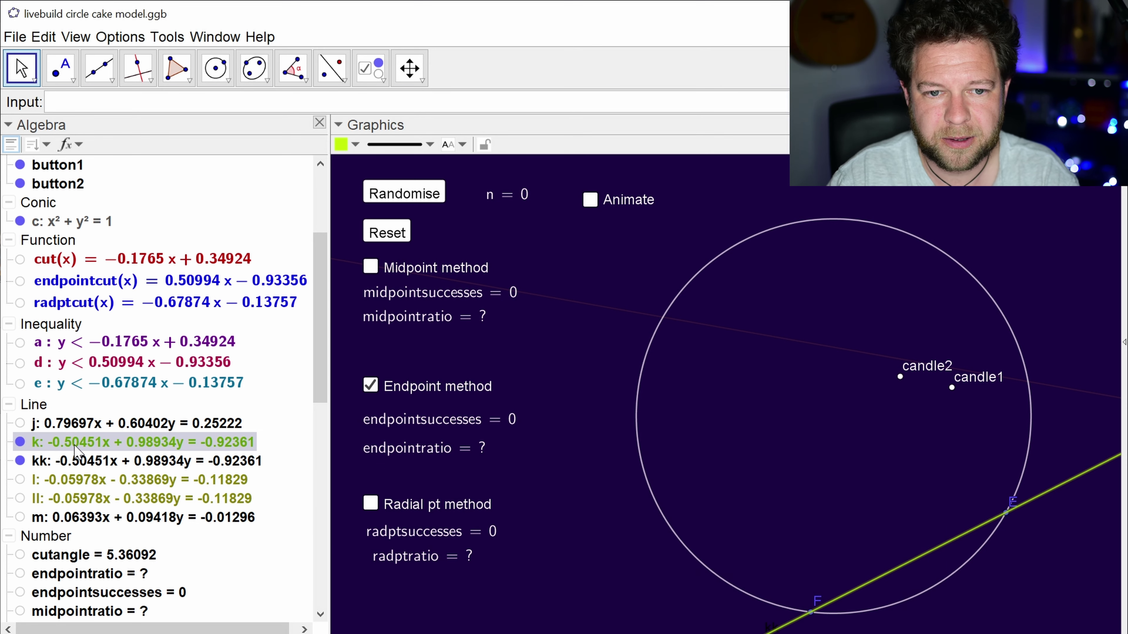
Step: Colour line kk the same yellow-green as line k and reduce its line opacity to near the minimum
click(80, 462)
right_click(80, 458)
click(134, 630)
click(460, 495)
click(421, 553)
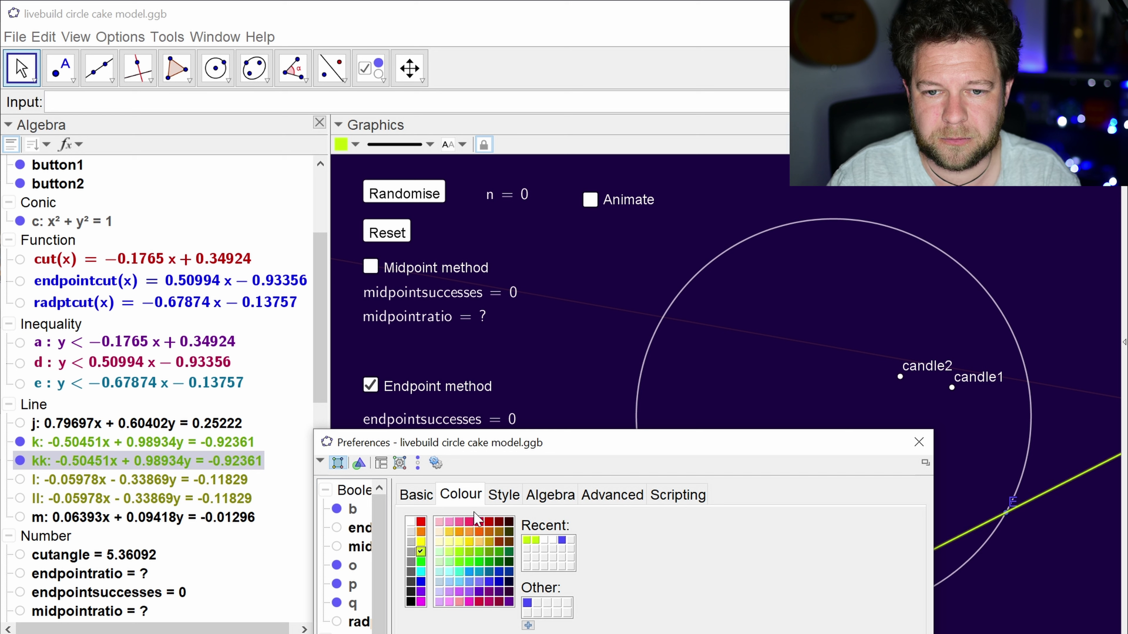
click(496, 498)
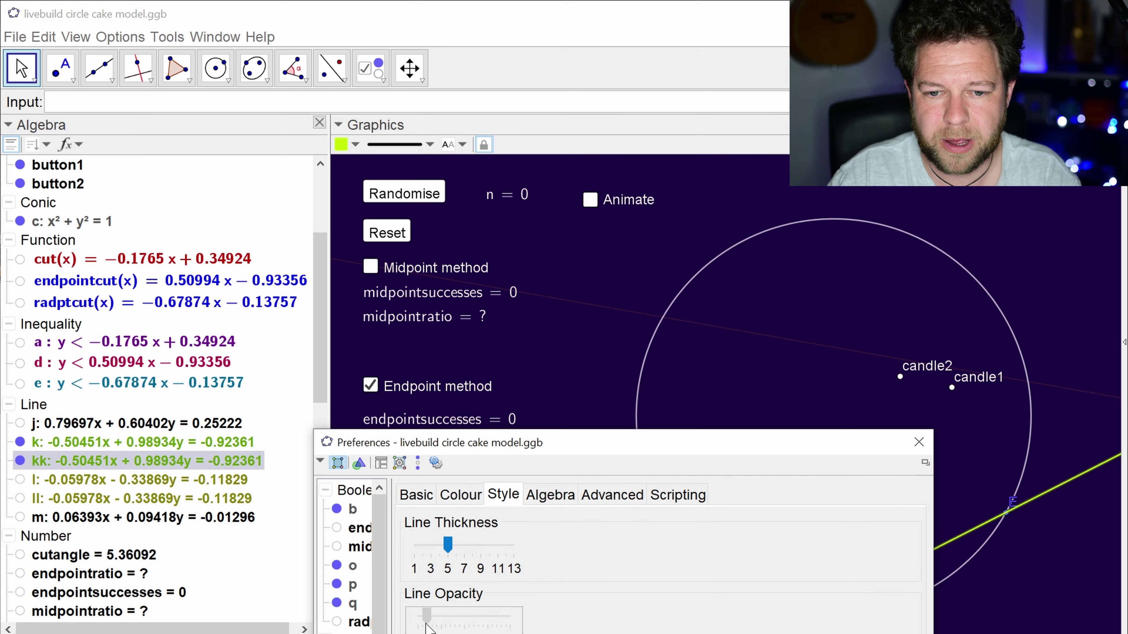
drag(422, 620, 422, 619)
Step: Raise line k's line opacity to 100 and close the preferences
click(84, 442)
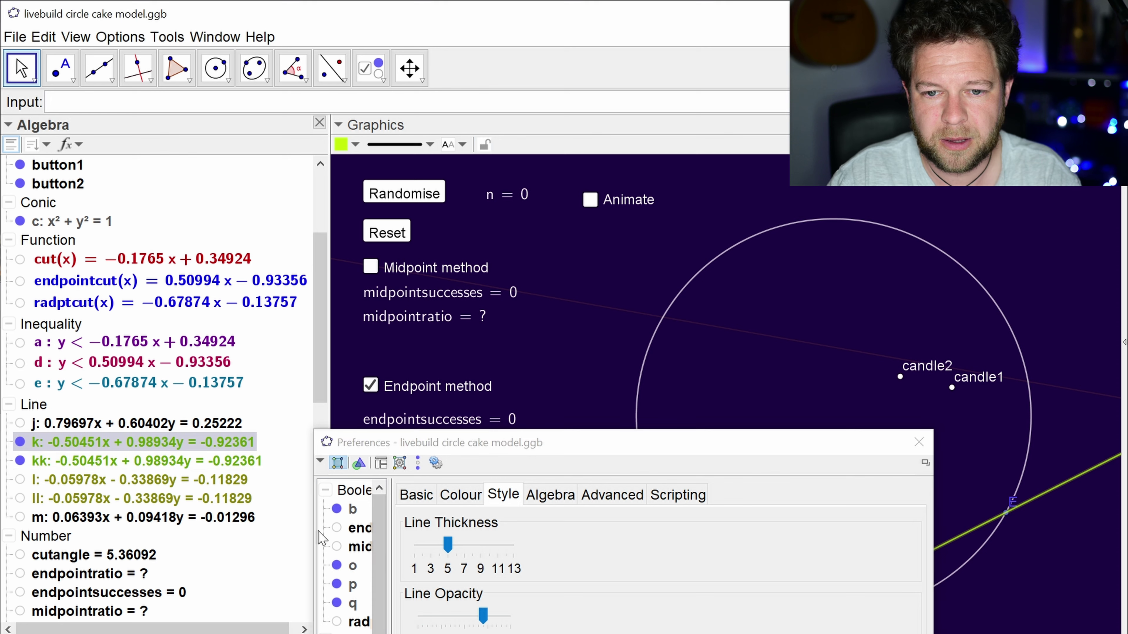
drag(533, 443, 339, 227)
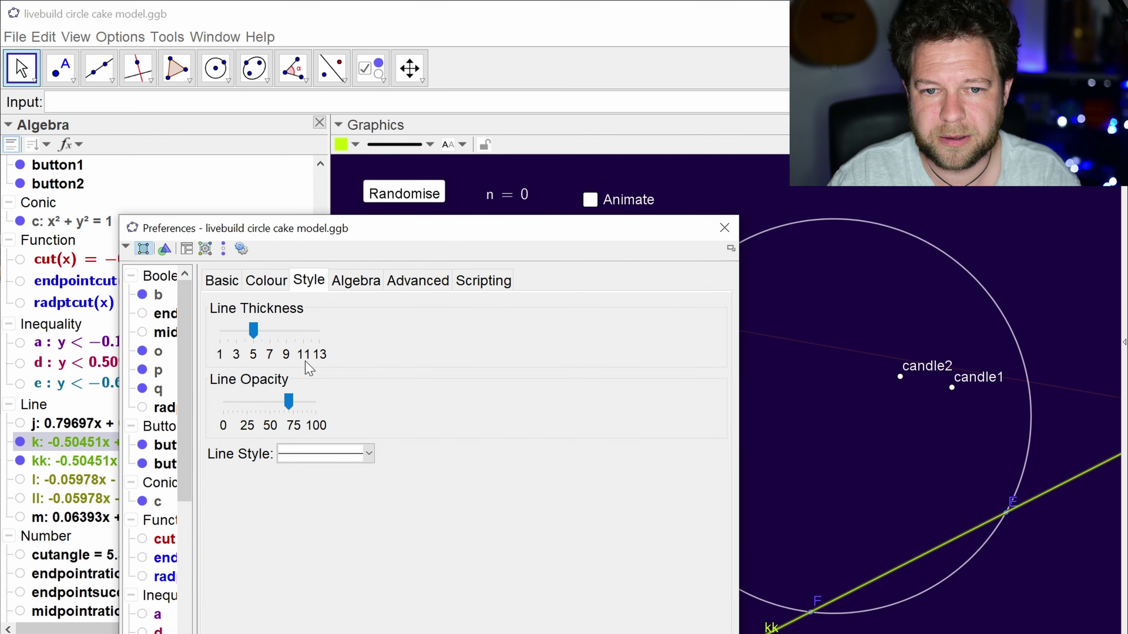
drag(295, 411, 329, 406)
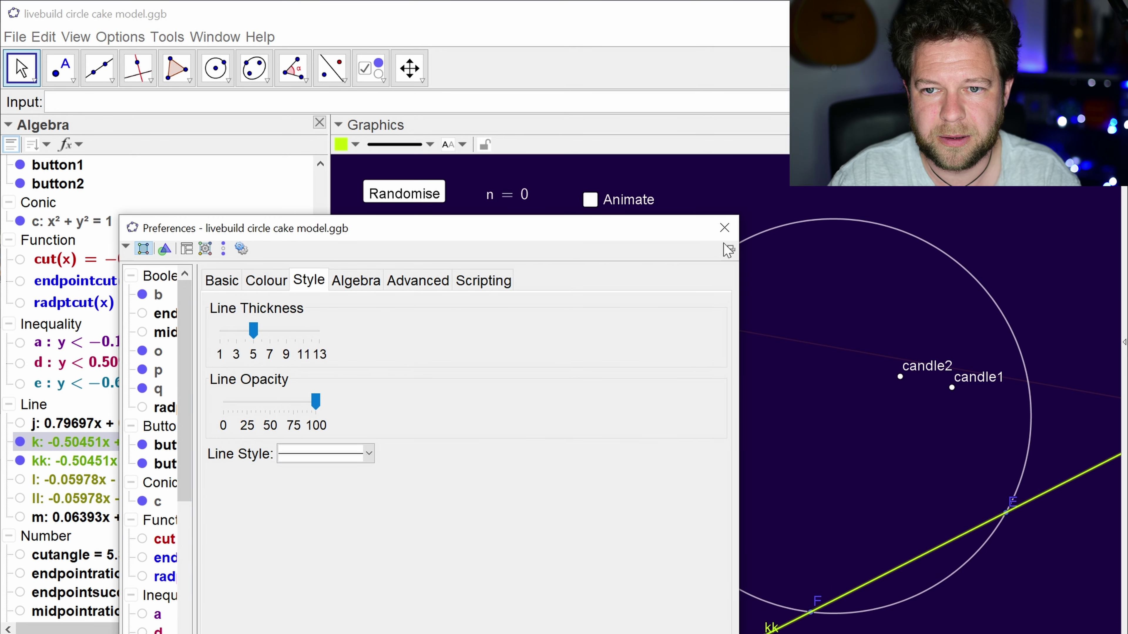
click(725, 227)
click(644, 516)
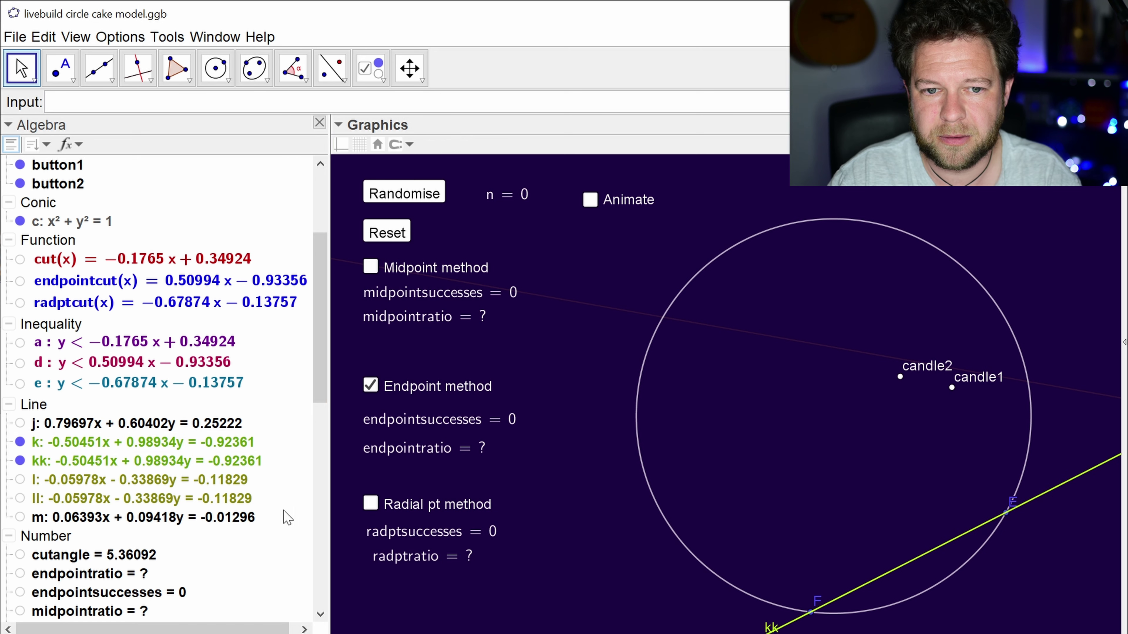
Step: Hide the labels of lines kk and ll
right_click(117, 464)
click(147, 612)
right_click(97, 500)
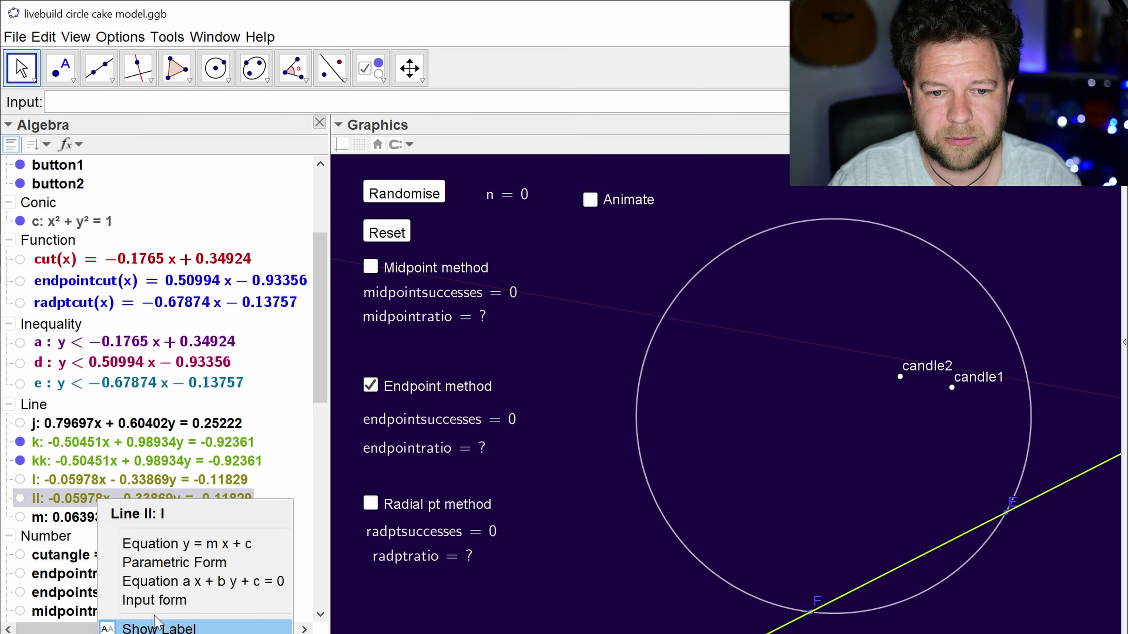
click(155, 627)
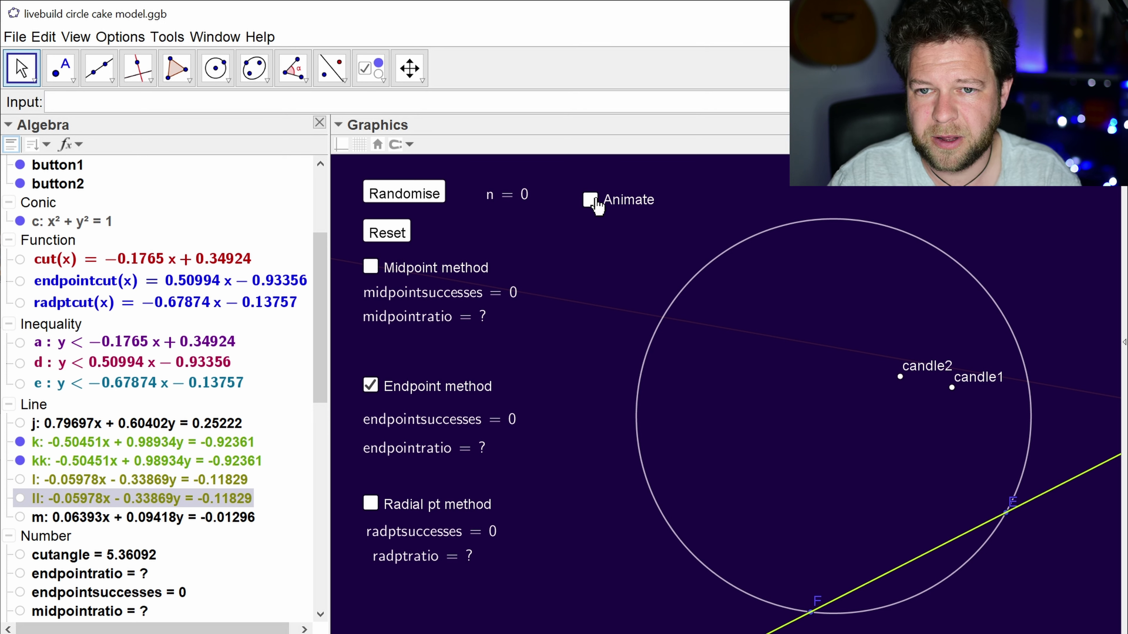
Step: Turn on the trace for line kk, run the animation to build up cuts, then stop, reset and deselect the Endpoint method
right_click(81, 460)
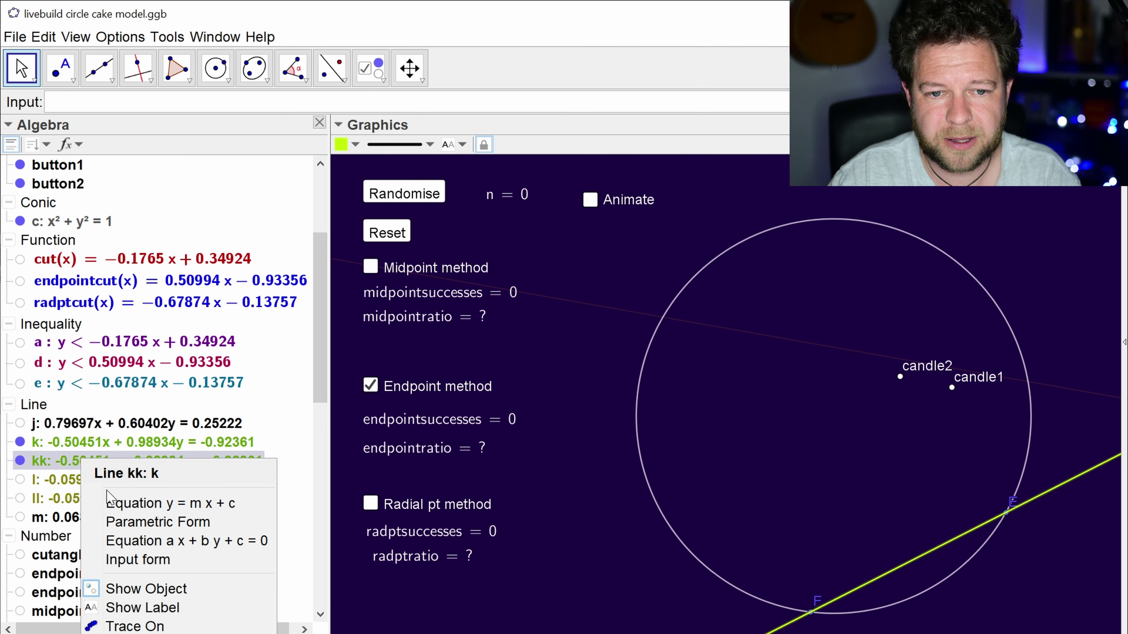
click(590, 200)
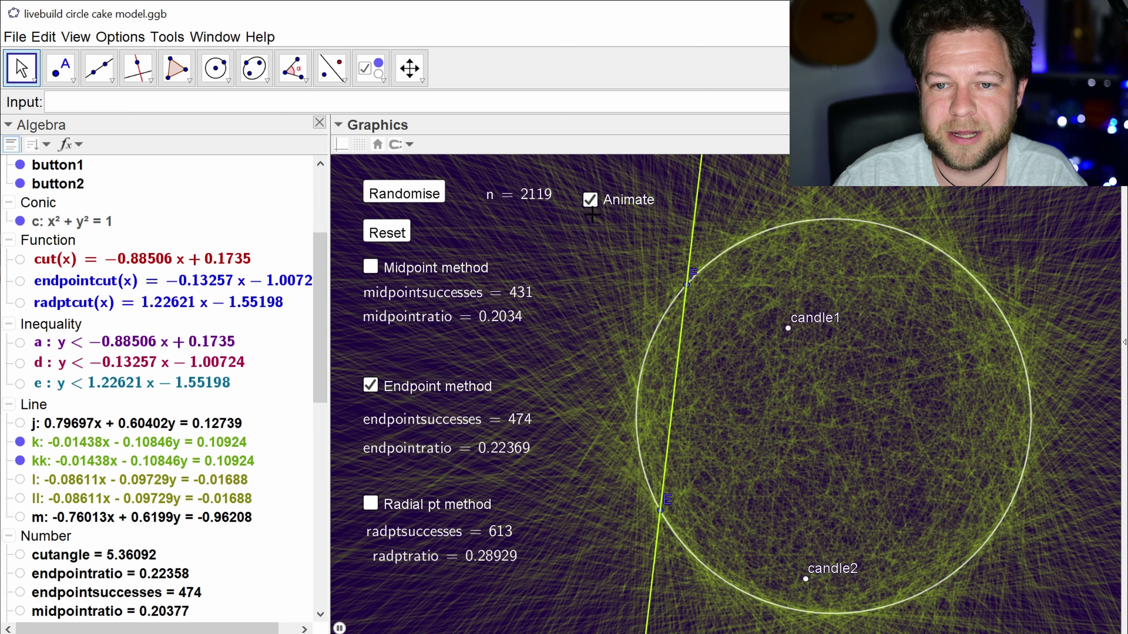
click(587, 204)
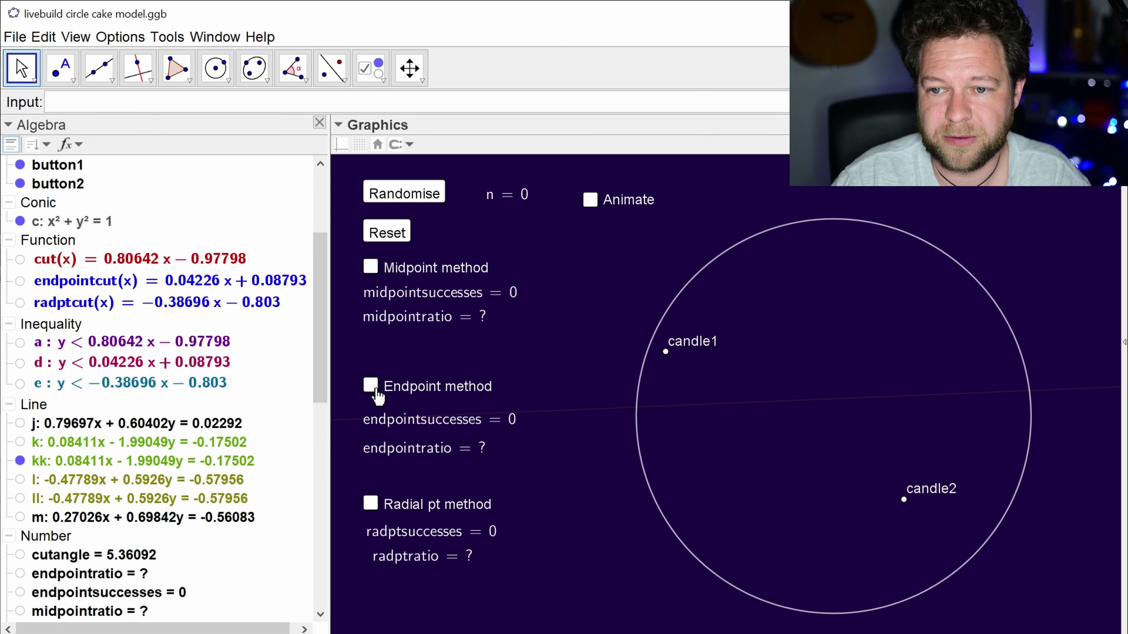
Step: Give line kk the show condition p, matching the Endpoint method check box
click(98, 467)
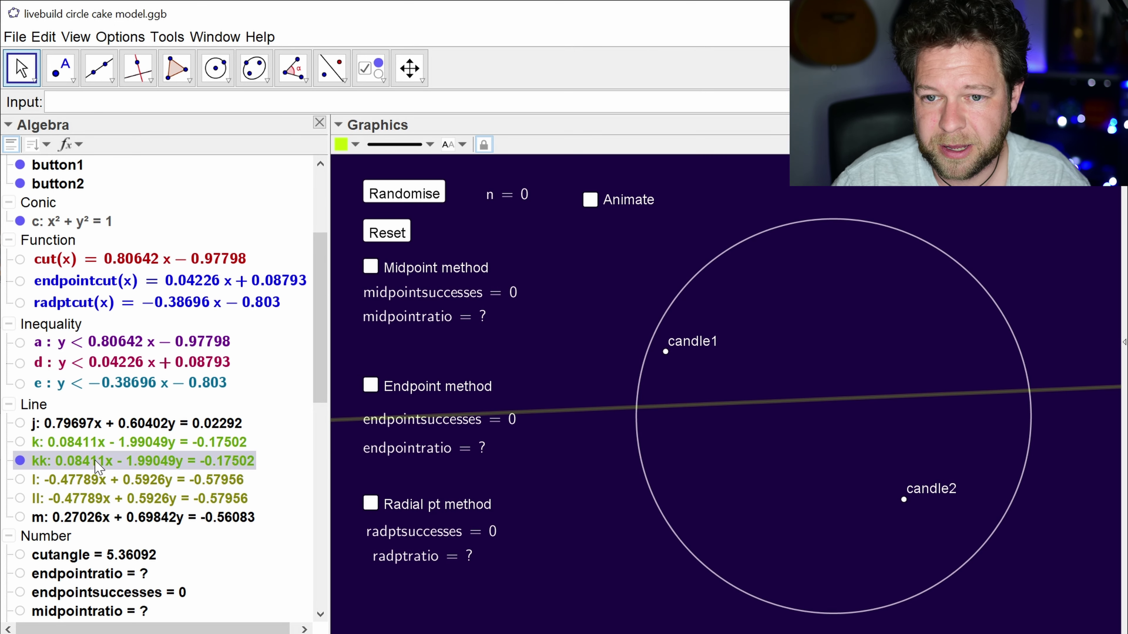
right_click(97, 466)
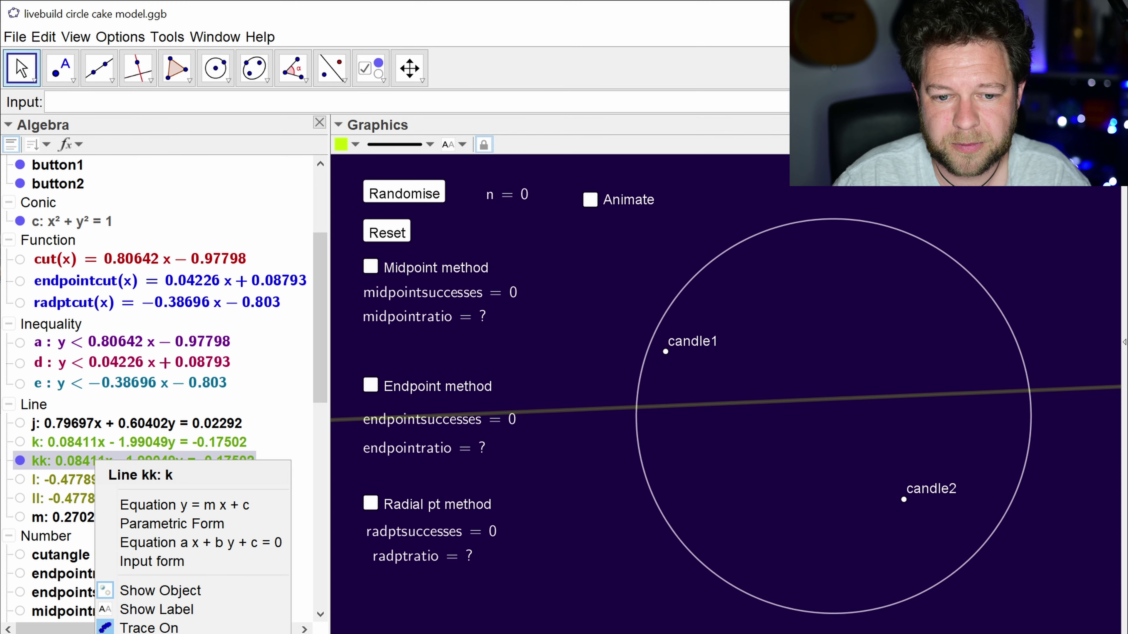
click(151, 632)
click(418, 283)
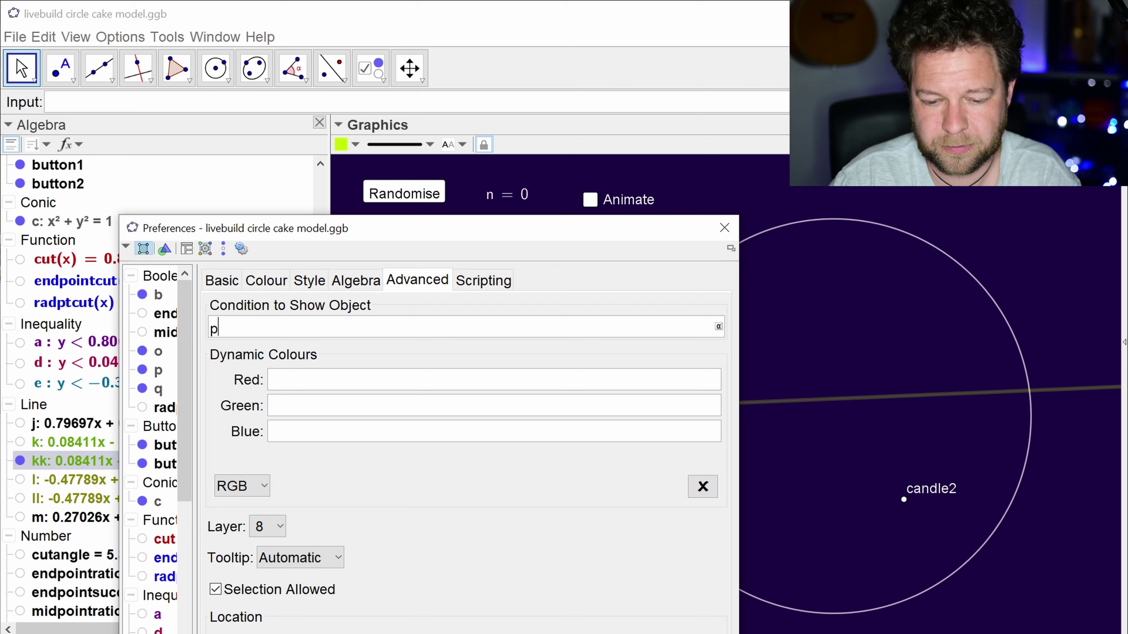
click(725, 228)
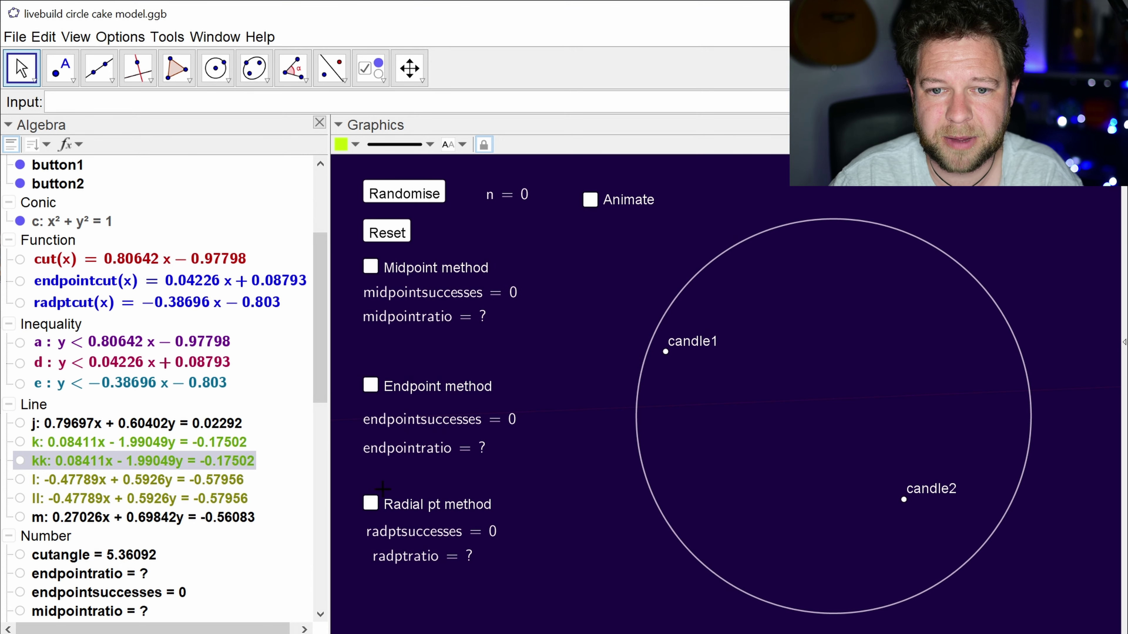
Step: Enable the Radial pt method and define a new line mm as a copy of its cut line m
click(385, 511)
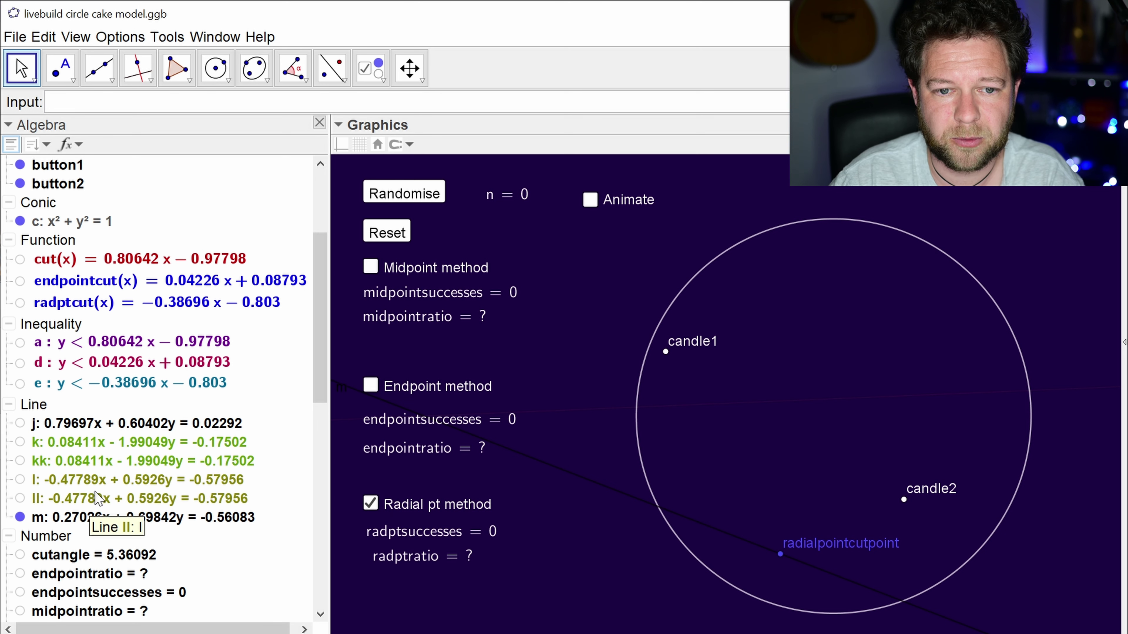
click(87, 519)
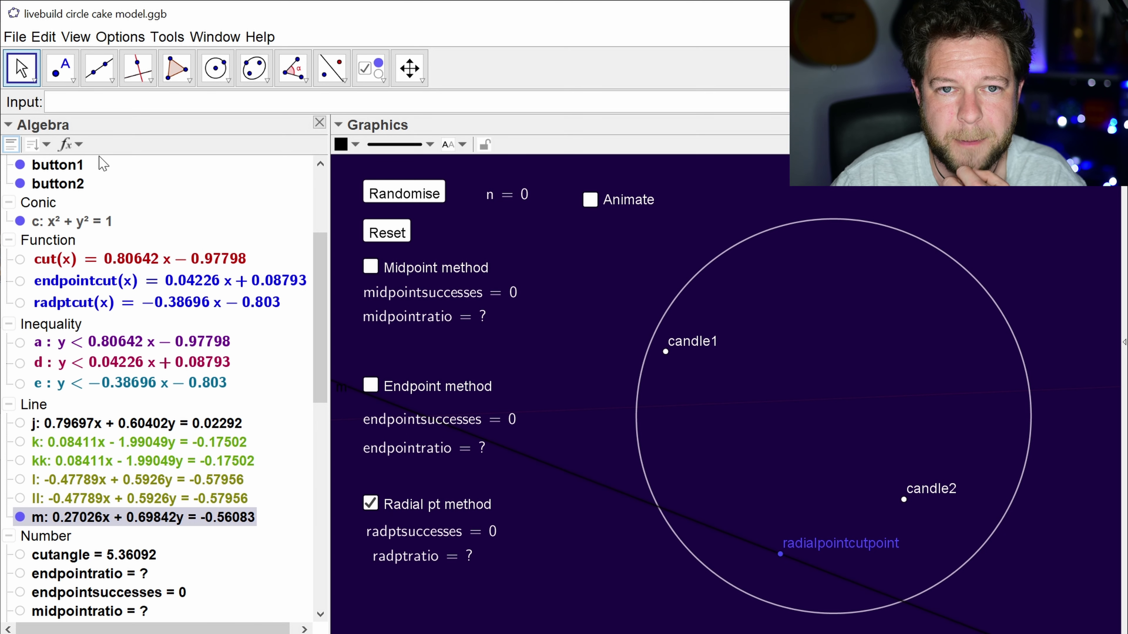
text(mm=m)
key(Return)
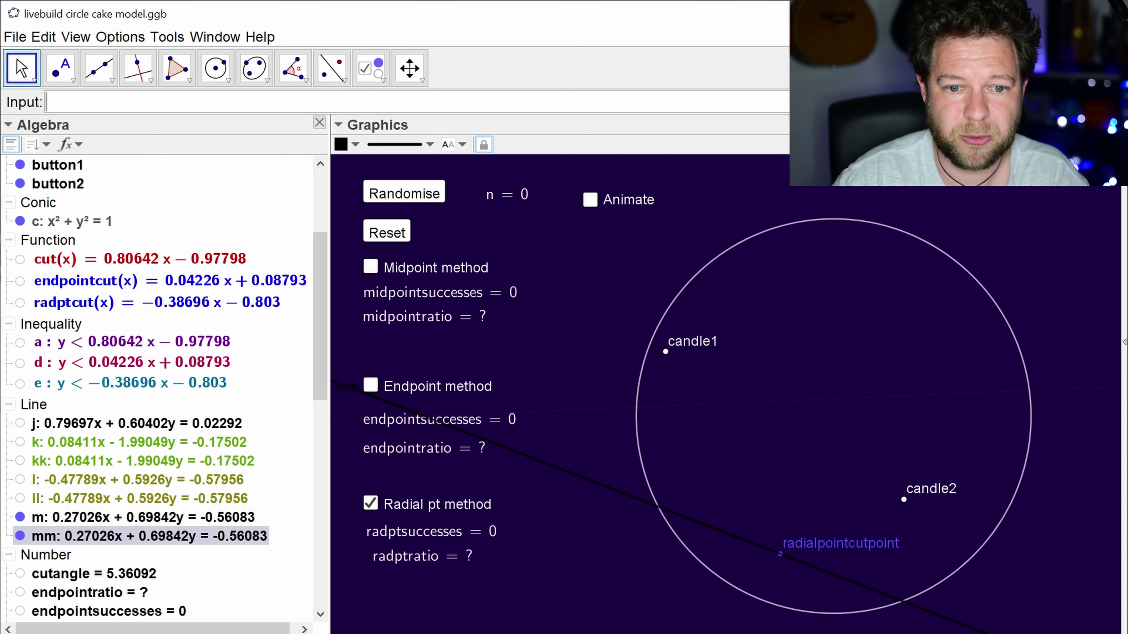
Step: Move line m to layer 9, colour it red and set its line opacity to 100
right_click(153, 520)
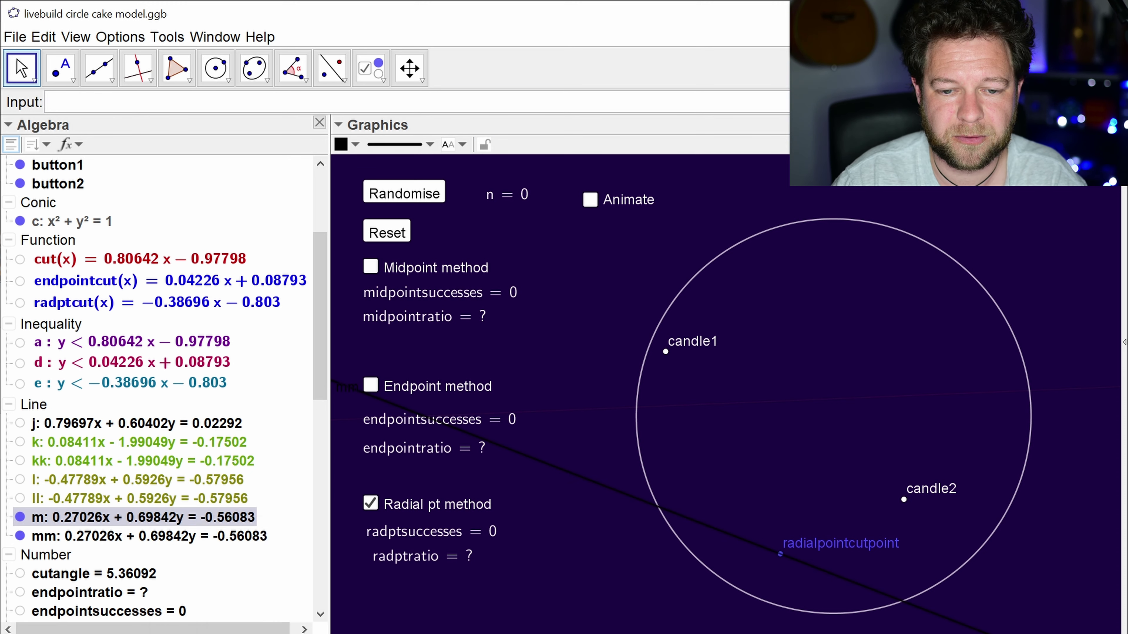
click(213, 631)
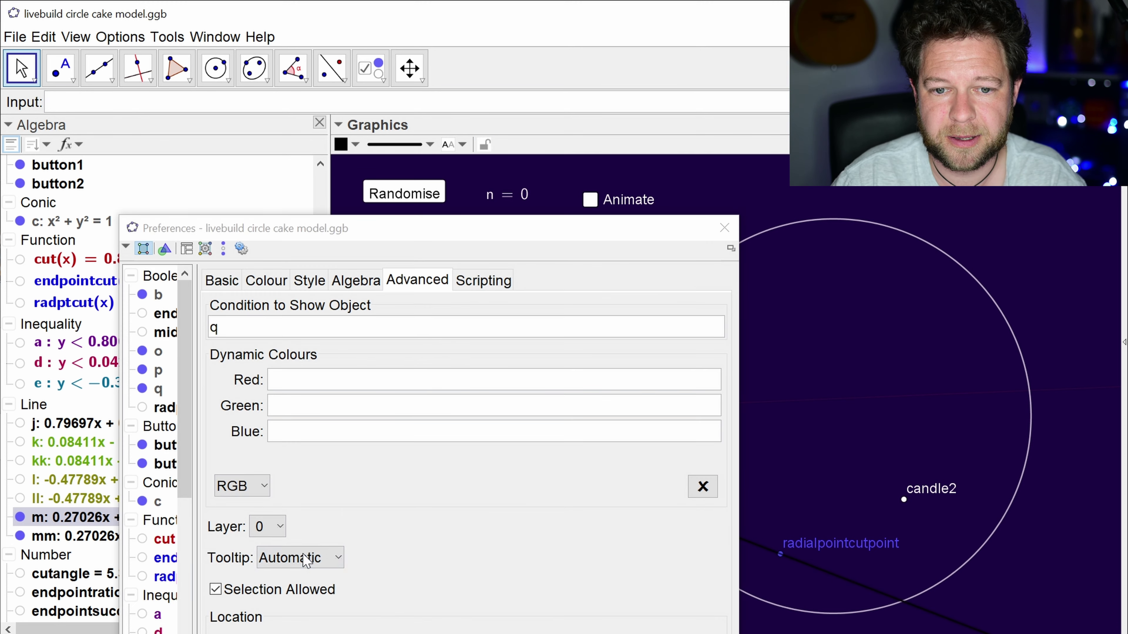
click(272, 529)
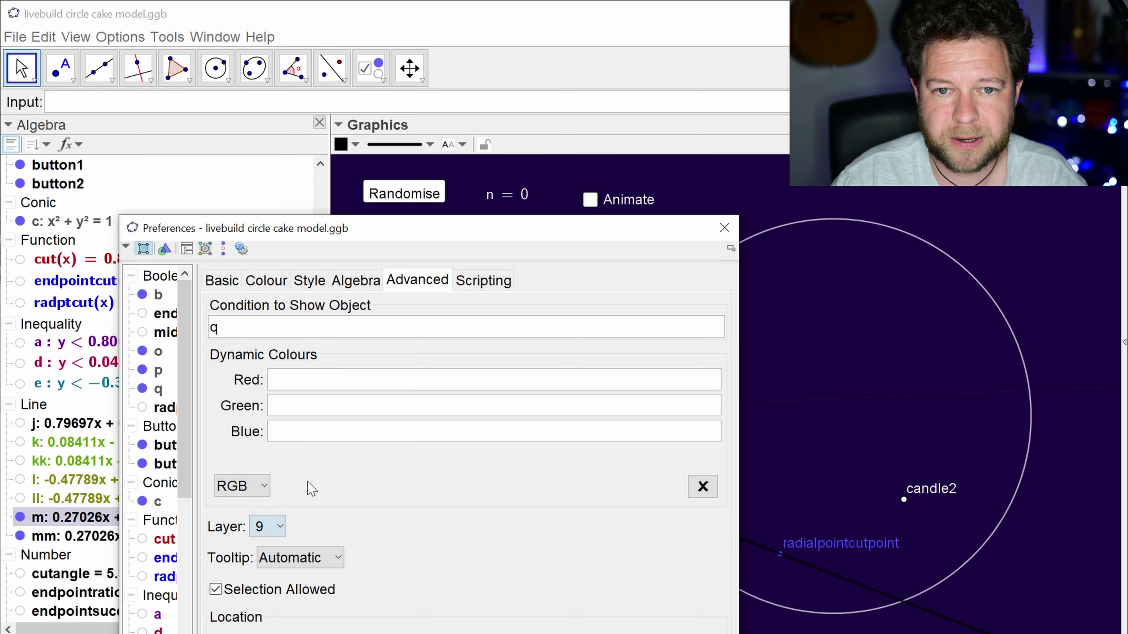
click(267, 281)
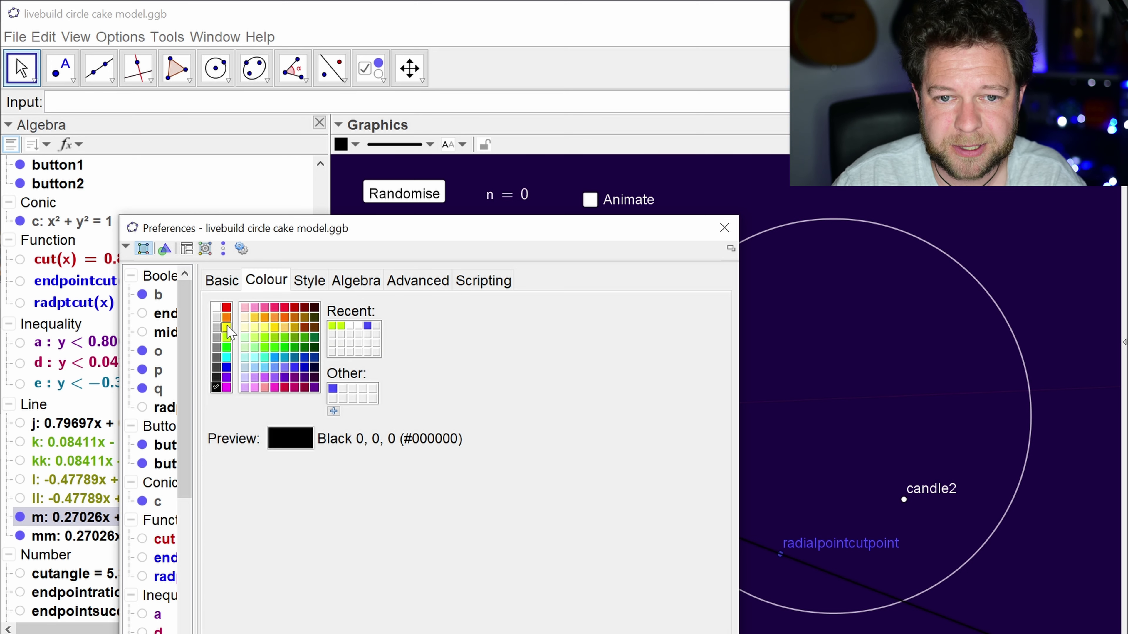
click(310, 281)
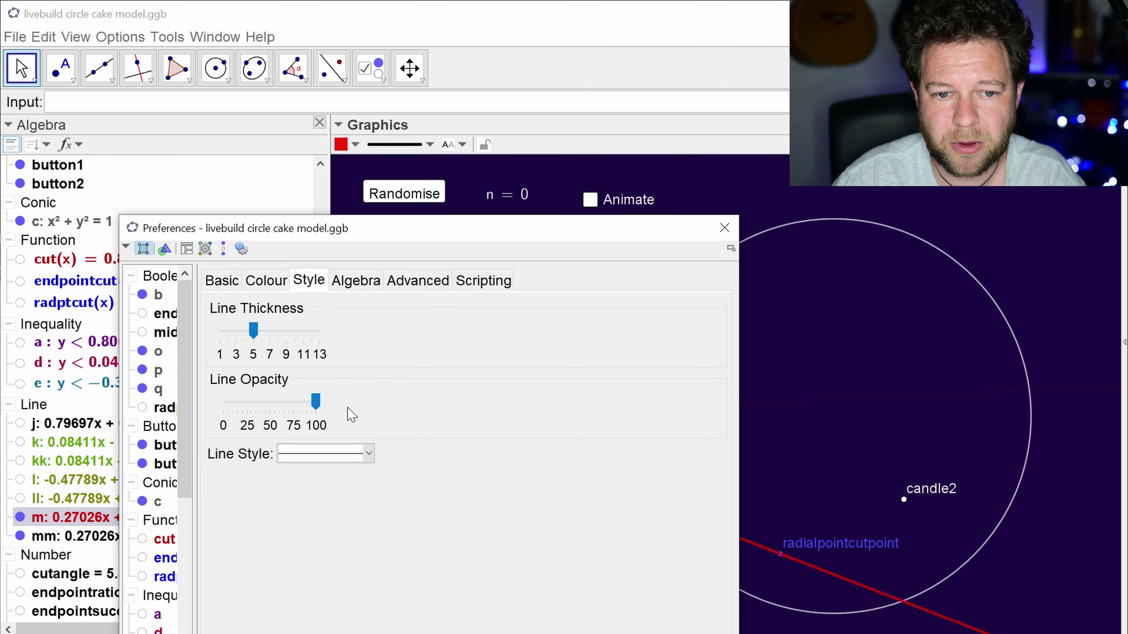
Step: Reduce line mm's line opacity to a faint level and colour it red (#FF0000)
click(109, 538)
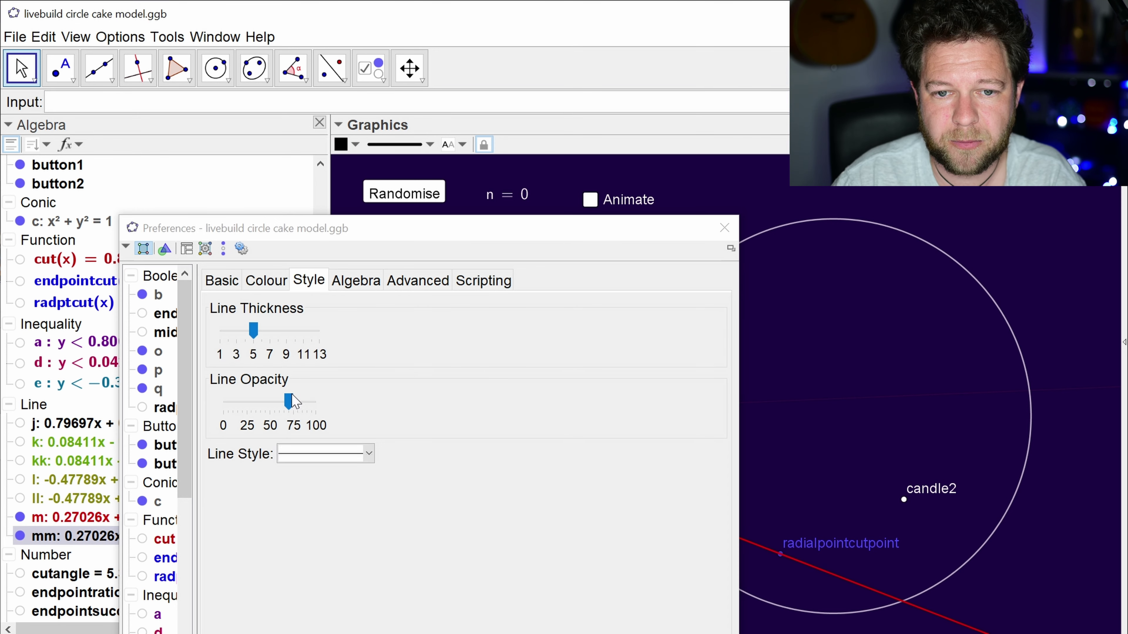
drag(293, 402, 258, 410)
click(266, 280)
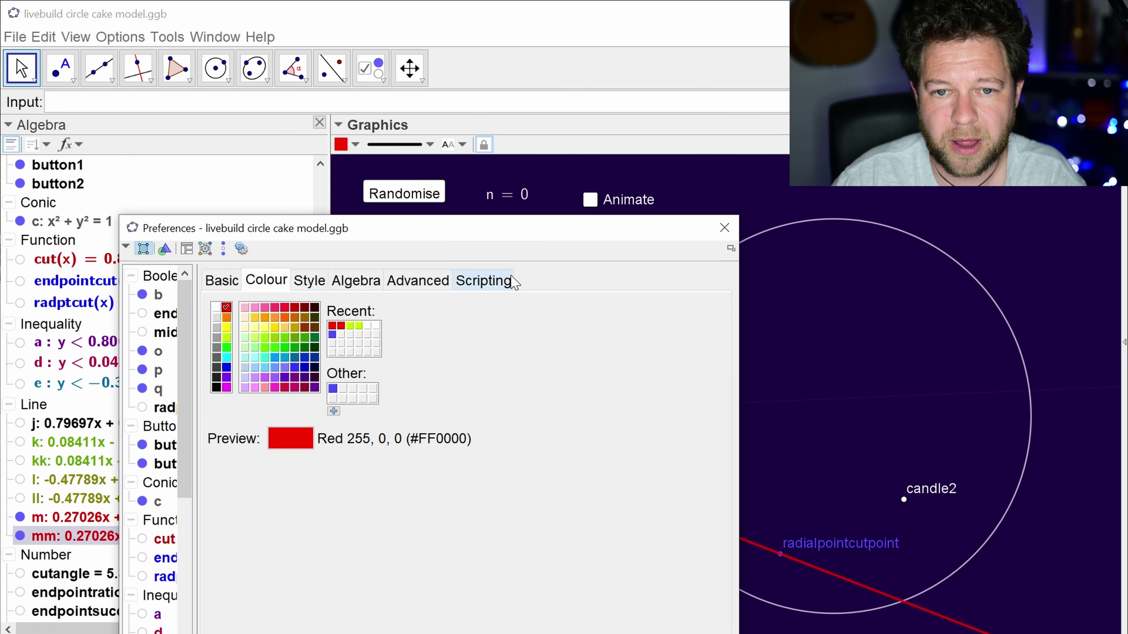
click(724, 228)
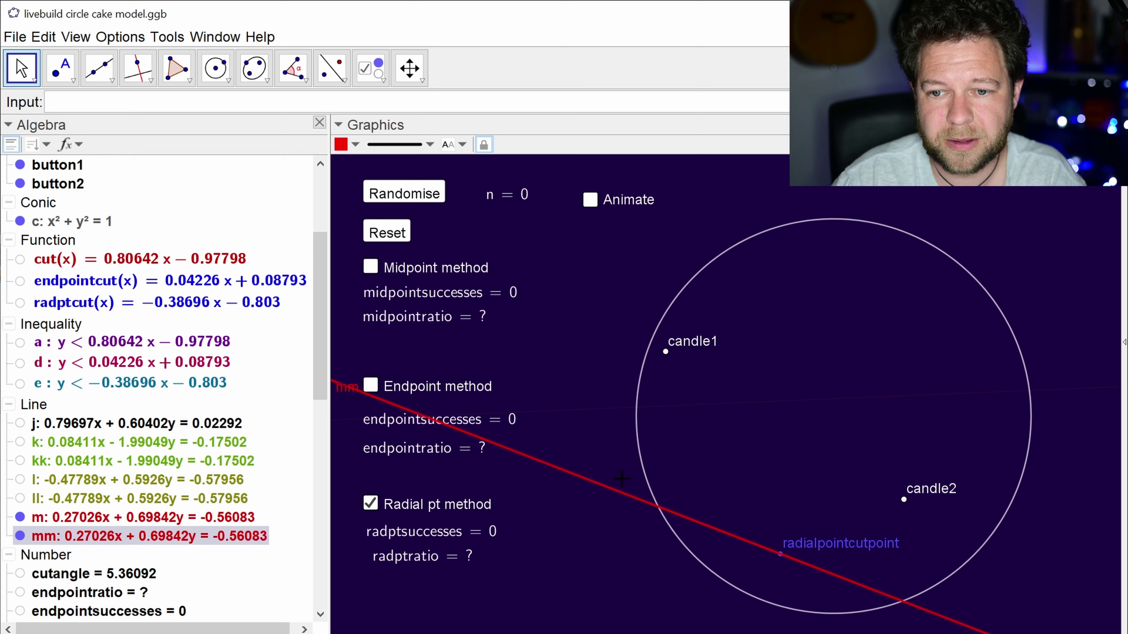
Step: Hide line mm's label and turn on its trace
right_click(170, 542)
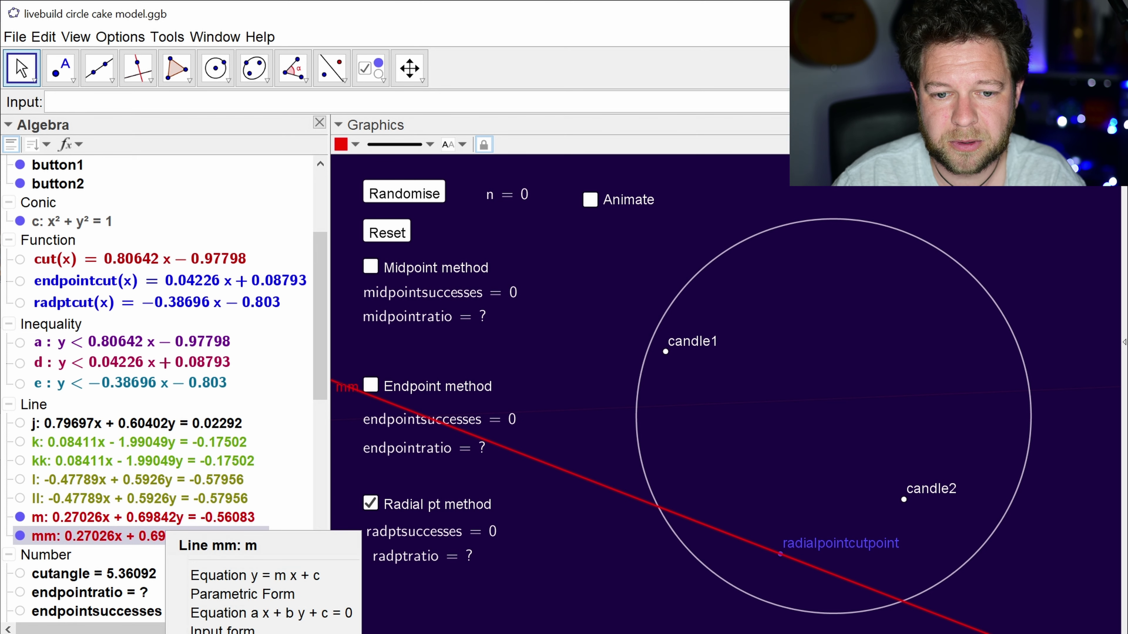
right_click(133, 539)
key(Escape)
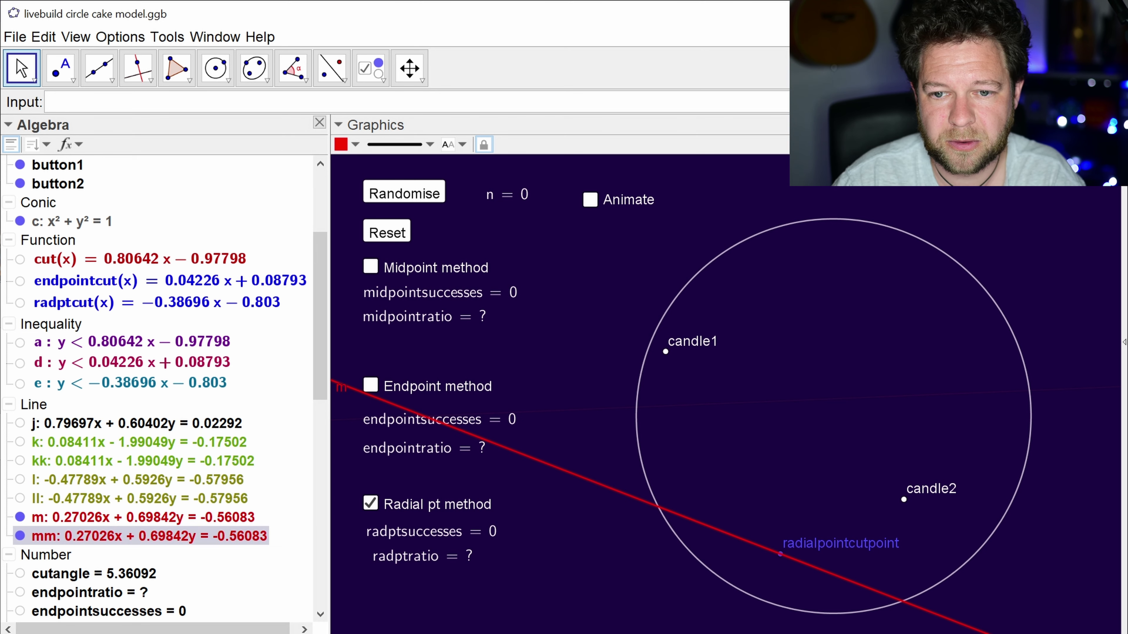
Step: Hide line m's label and start the animation to build up the Radial pt traces
right_click(106, 521)
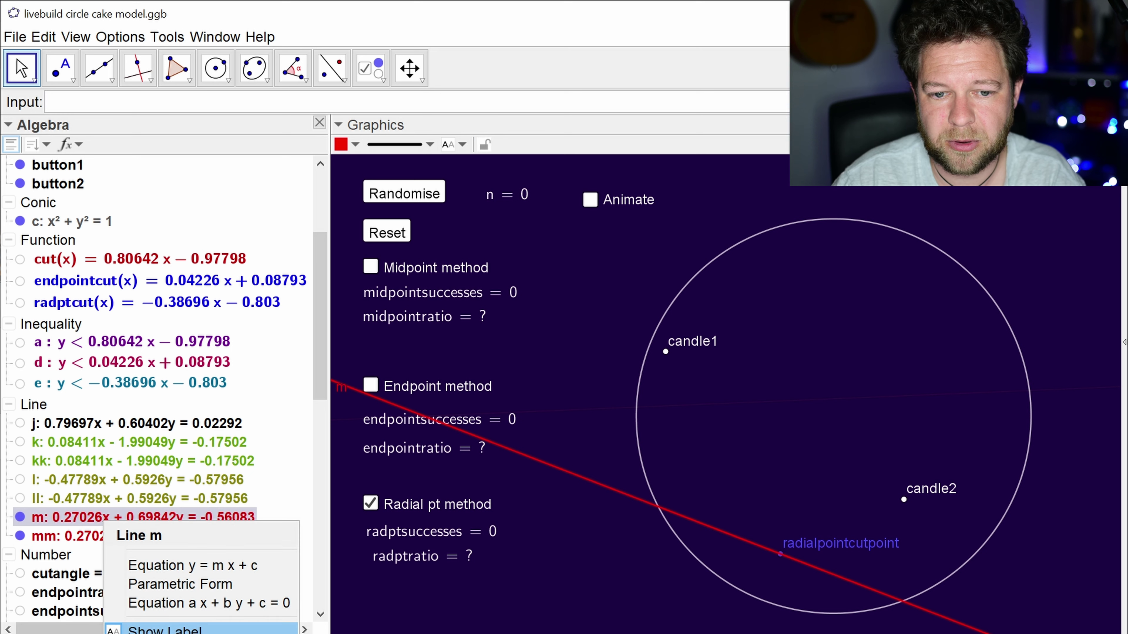
click(174, 630)
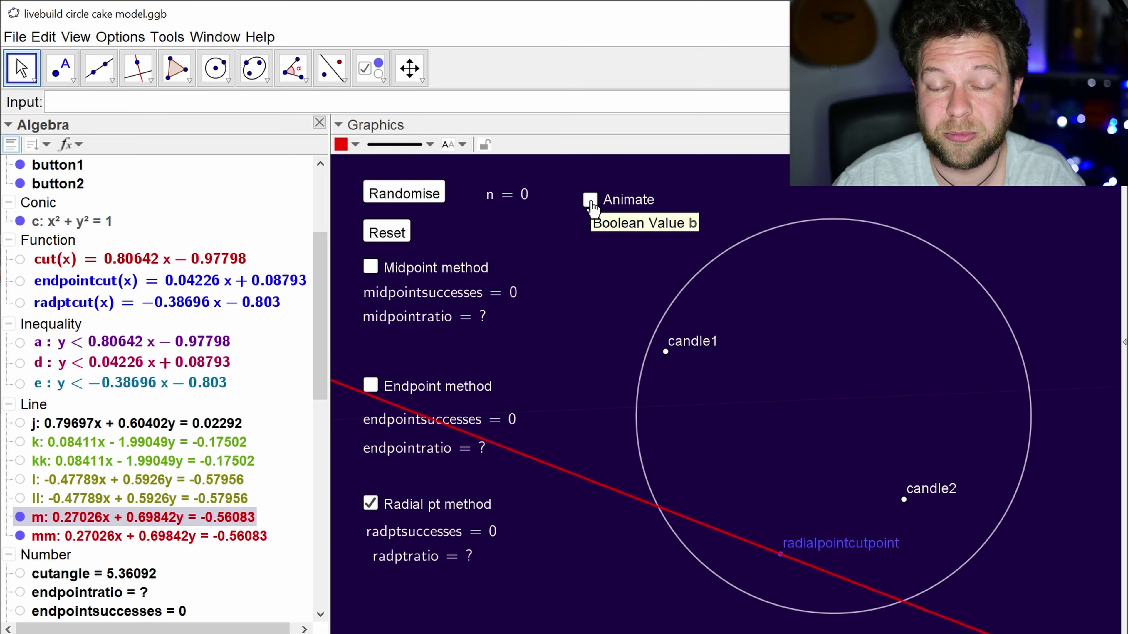
click(590, 201)
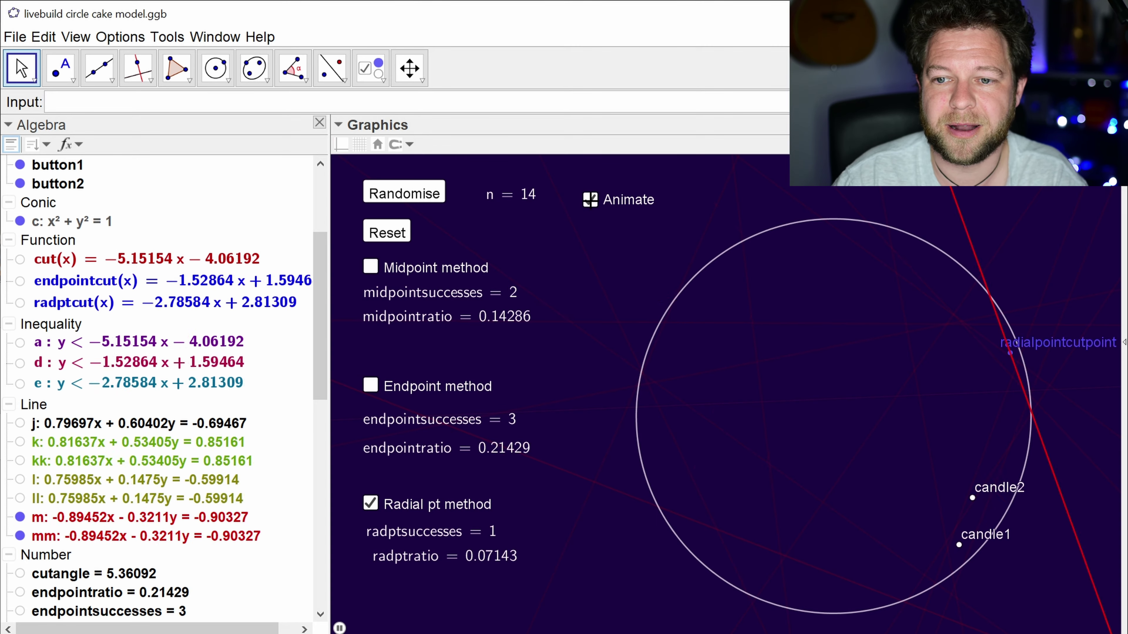